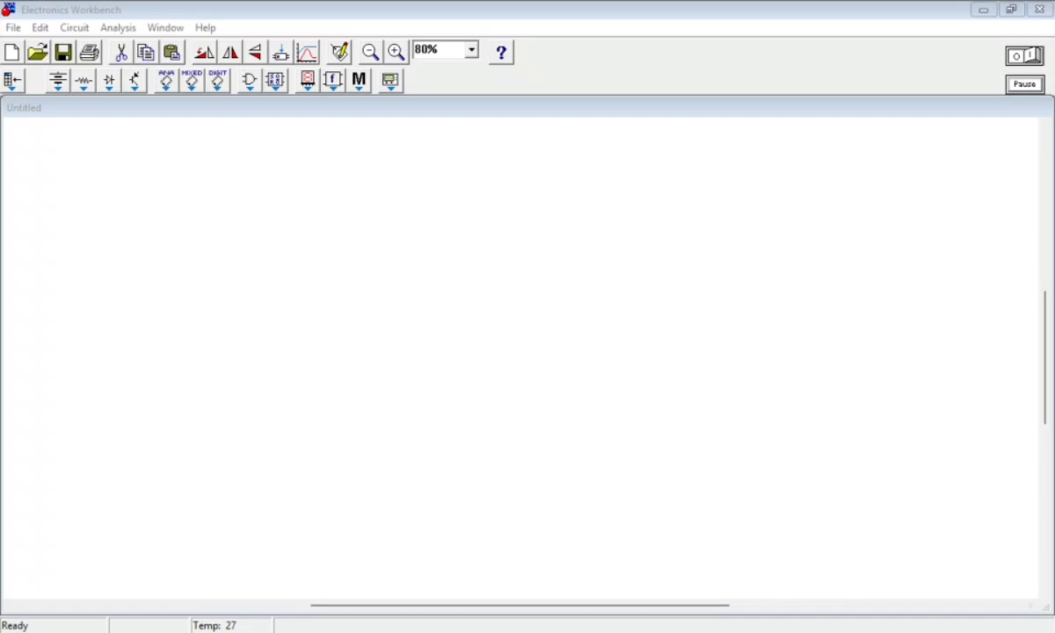
# Switch to the browser, examine the truth tables of the 2-input and 3-input OR gates, and return to Electronics Workbench
pyautogui.click(648, 630)
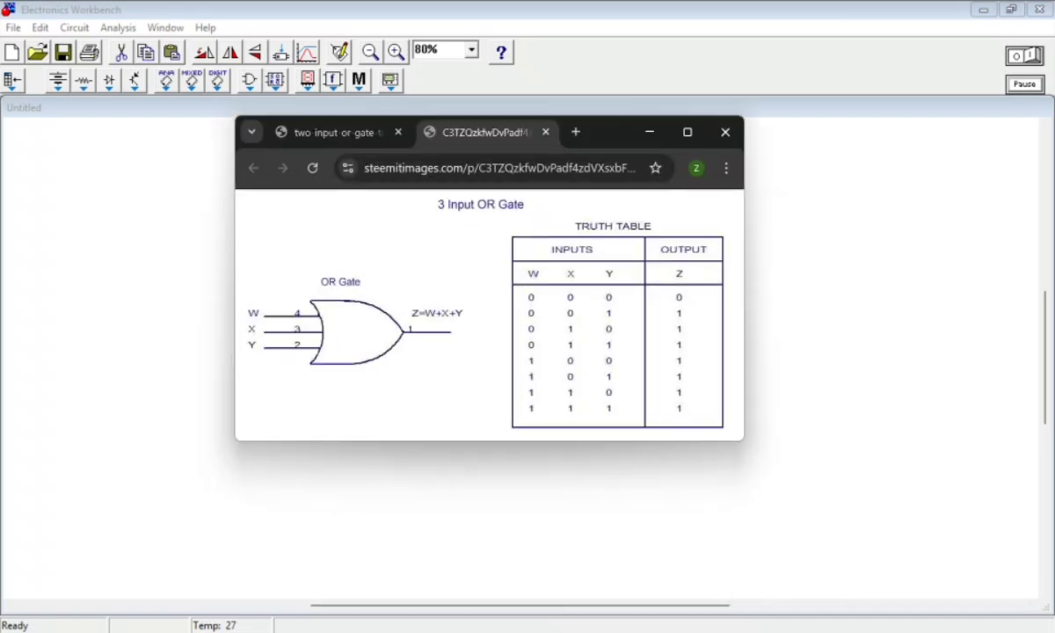
pyautogui.click(262, 133)
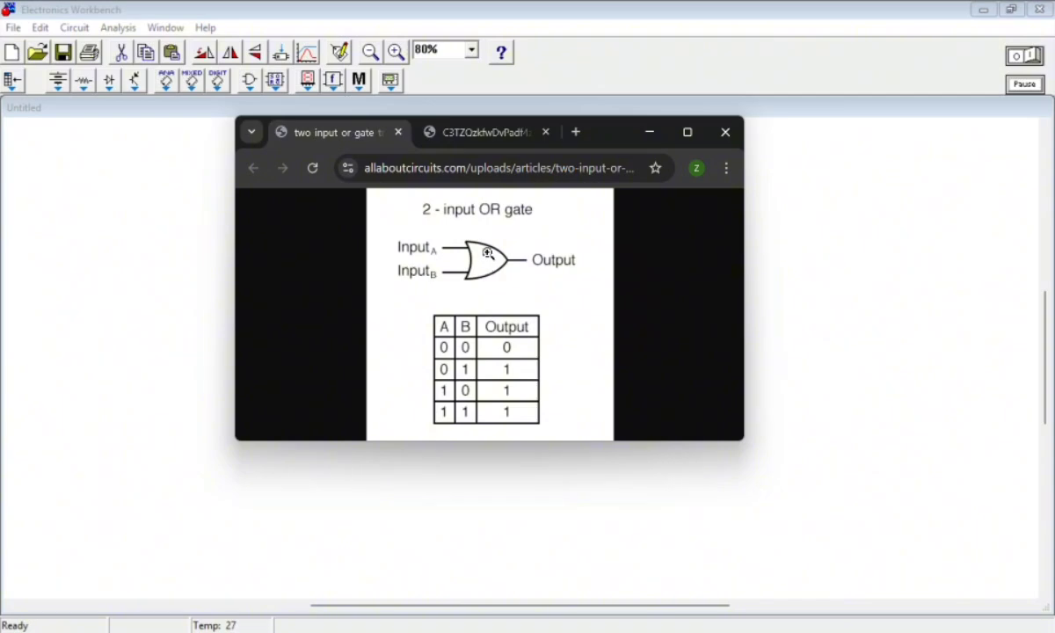
pyautogui.click(475, 137)
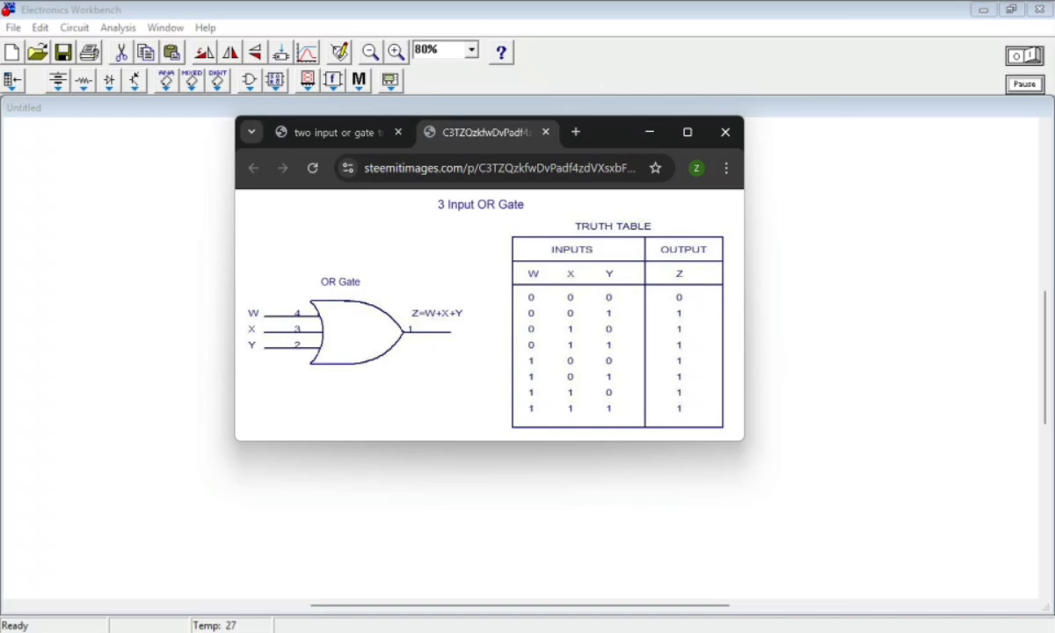
pyautogui.moveTo(647, 631)
pyautogui.click(316, 131)
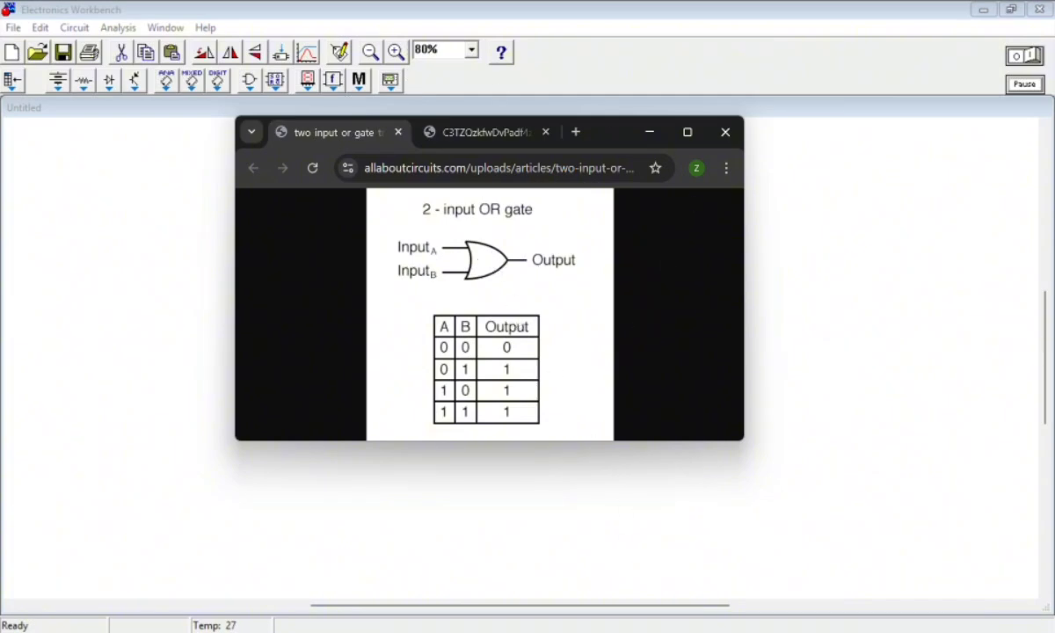
pyautogui.hotkey('alt', 'Tab')
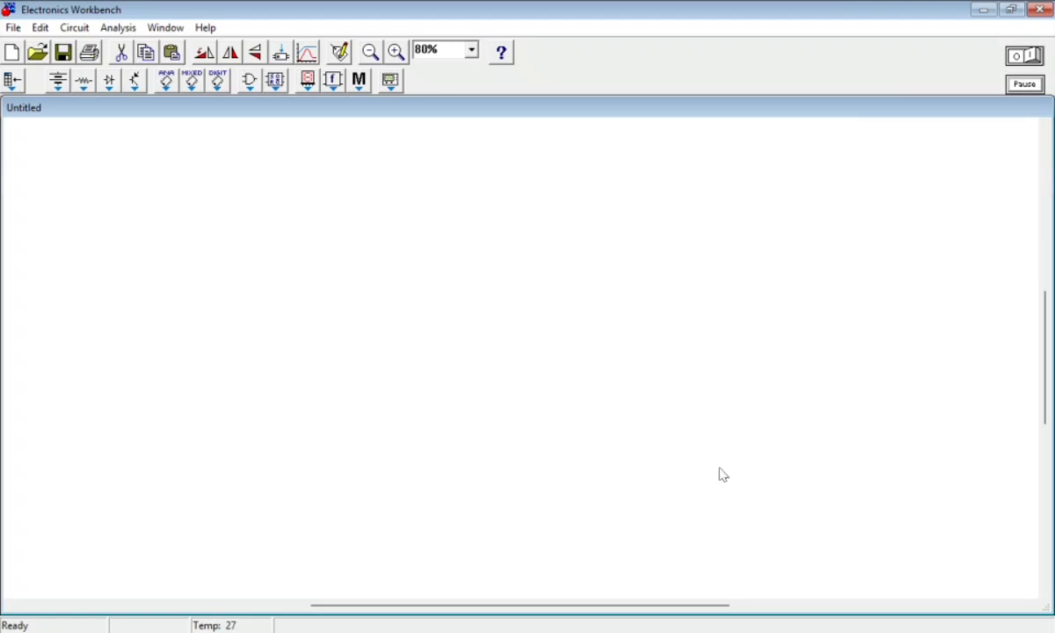
pyautogui.hotkey('alt', 'Tab')
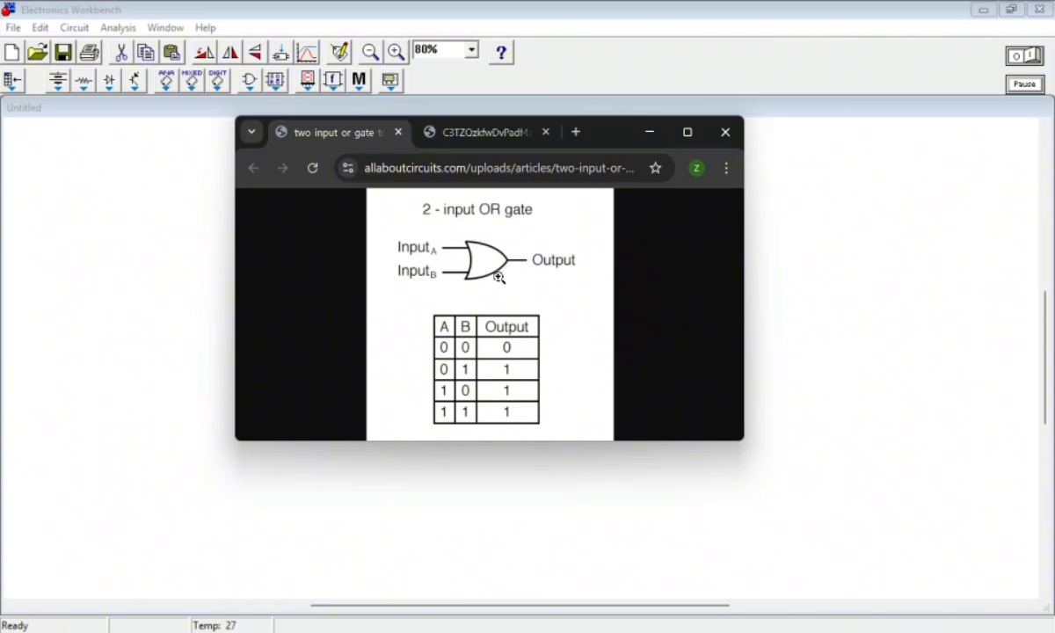
pyautogui.click(668, 630)
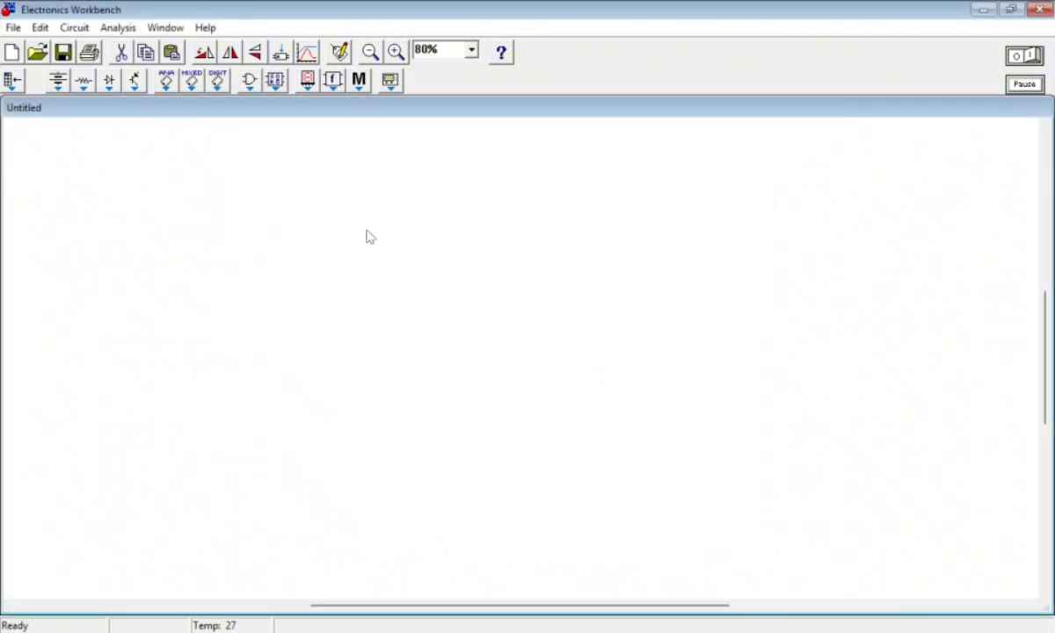
# Place a 2-input OR gate from the logic gates library near the middle of the empty circuit
pyautogui.click(250, 81)
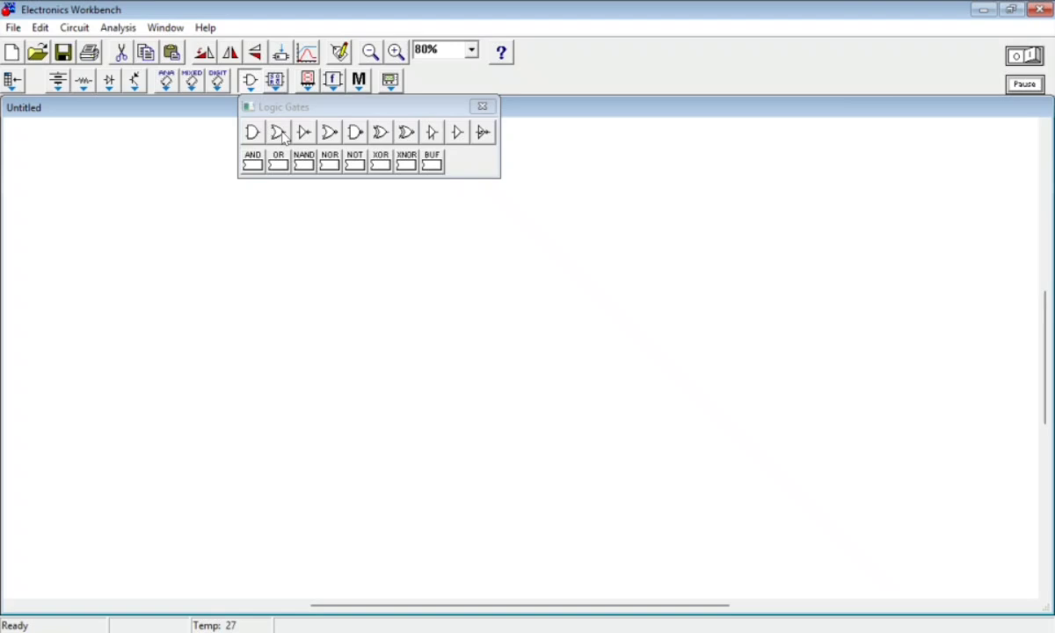
pyautogui.moveTo(282, 137); pyautogui.dragTo(376, 329)
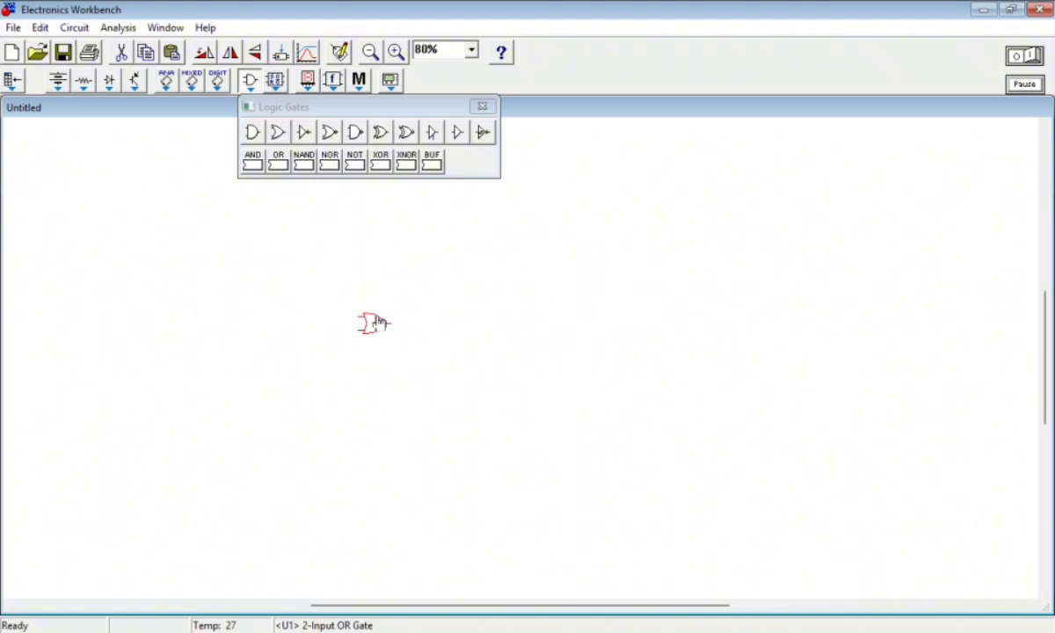
pyautogui.click(393, 385)
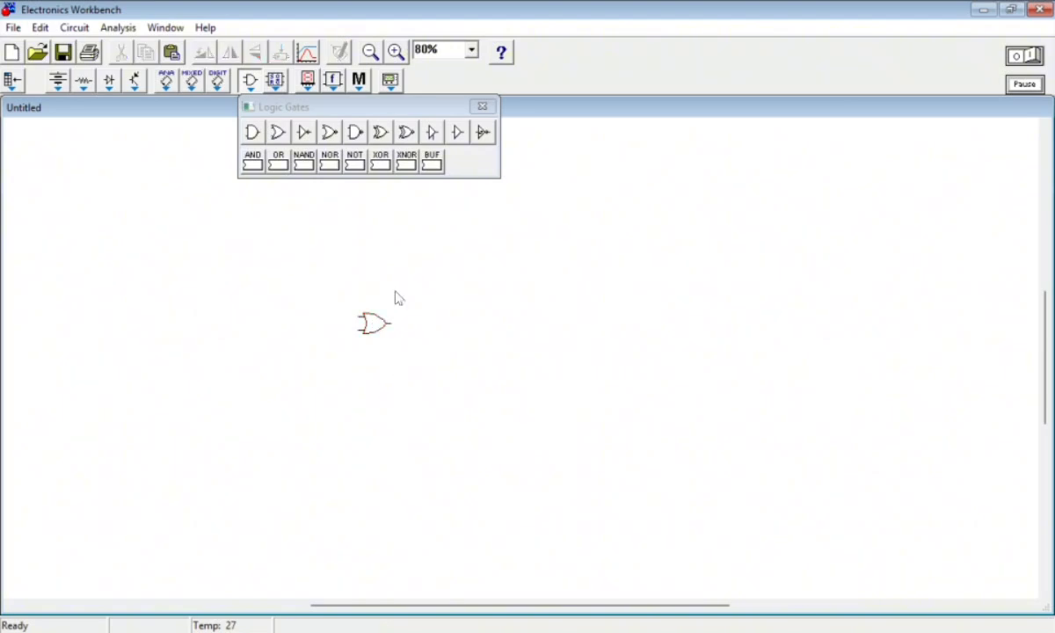
pyautogui.click(250, 82)
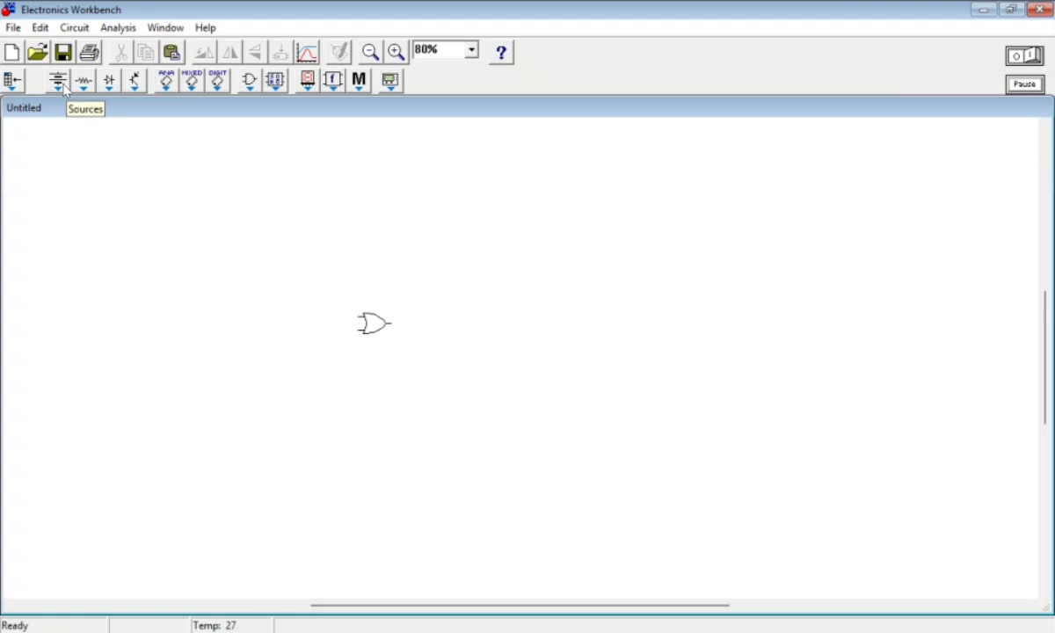
# Place a +Vdd and a +Vcc voltage source to the left of the OR gate, aligned one above the other
pyautogui.click(59, 82)
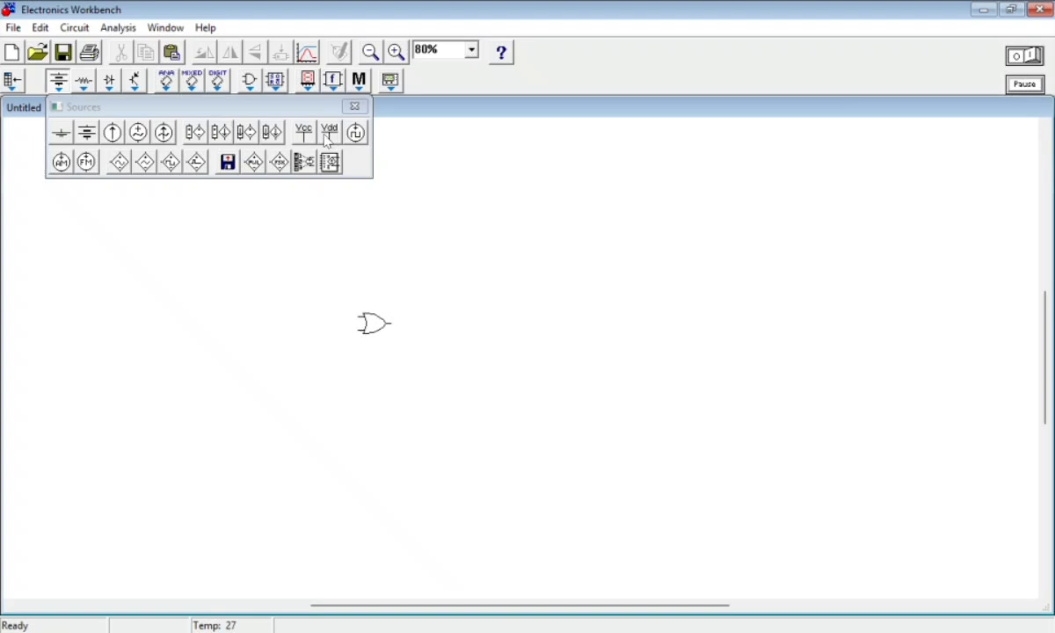
pyautogui.moveTo(330, 129); pyautogui.dragTo(276, 250)
pyautogui.moveTo(318, 176); pyautogui.dragTo(242, 313)
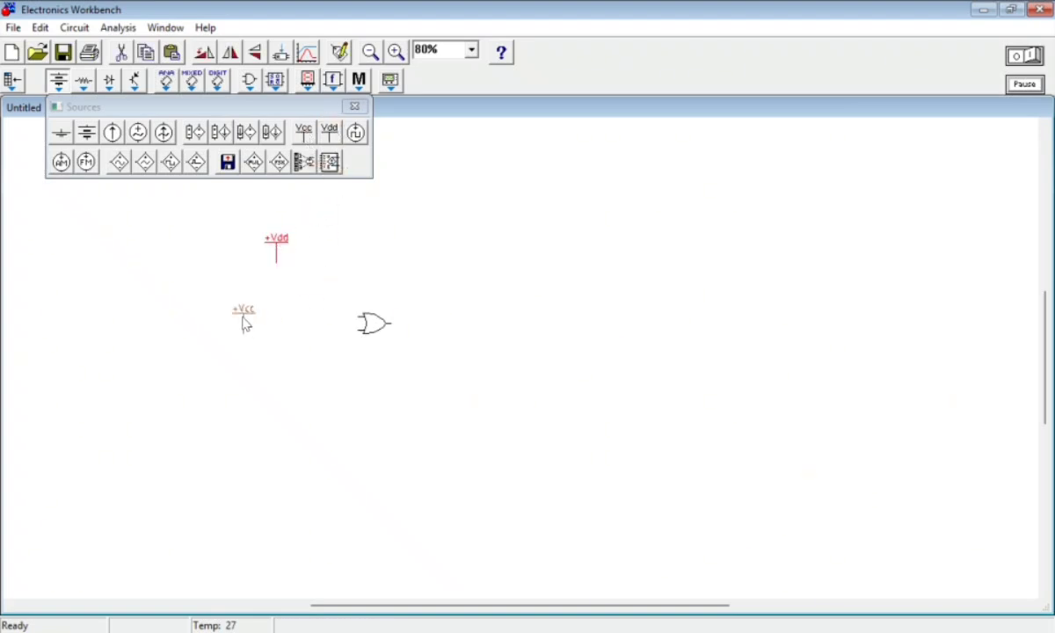
pyautogui.moveTo(275, 242); pyautogui.dragTo(236, 257)
pyautogui.moveTo(245, 316); pyautogui.dragTo(237, 320)
pyautogui.click(292, 272)
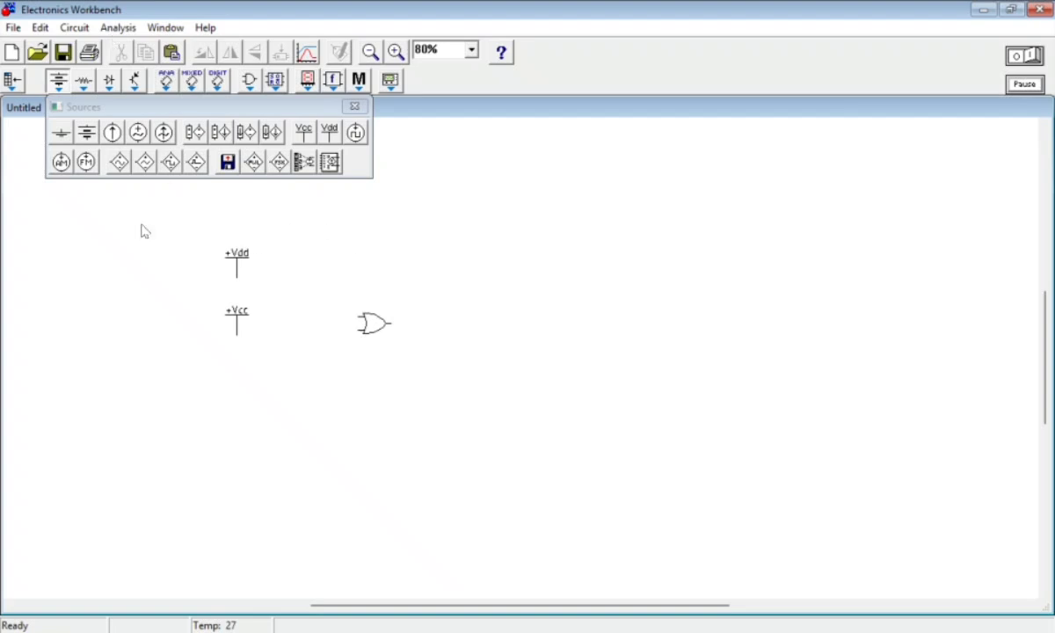
pyautogui.click(363, 111)
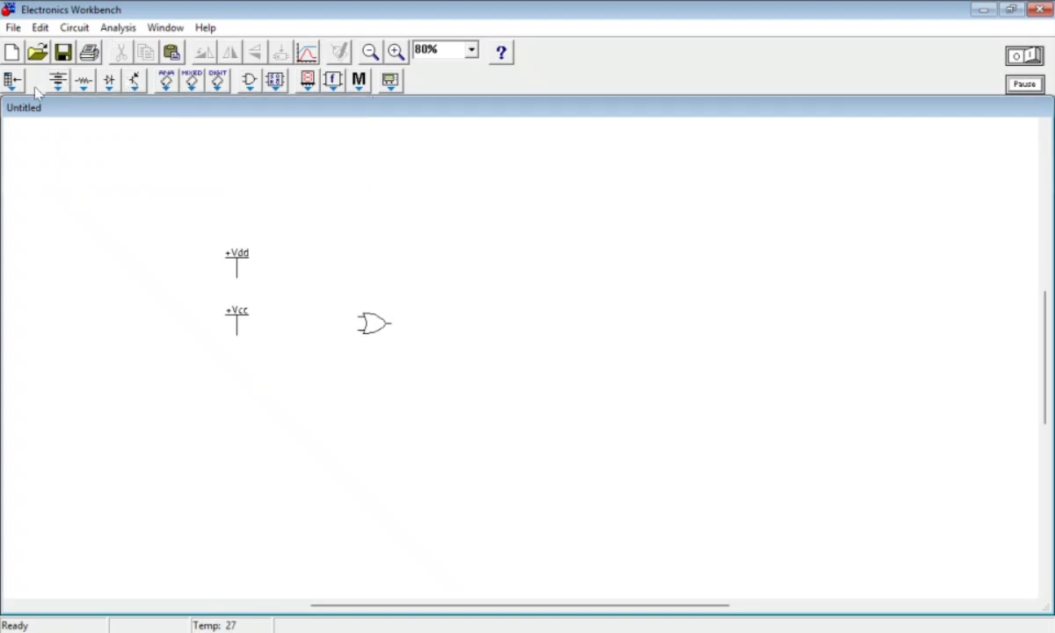
# Place two switches between the voltage sources and the OR gate, one above the other
pyautogui.click(84, 82)
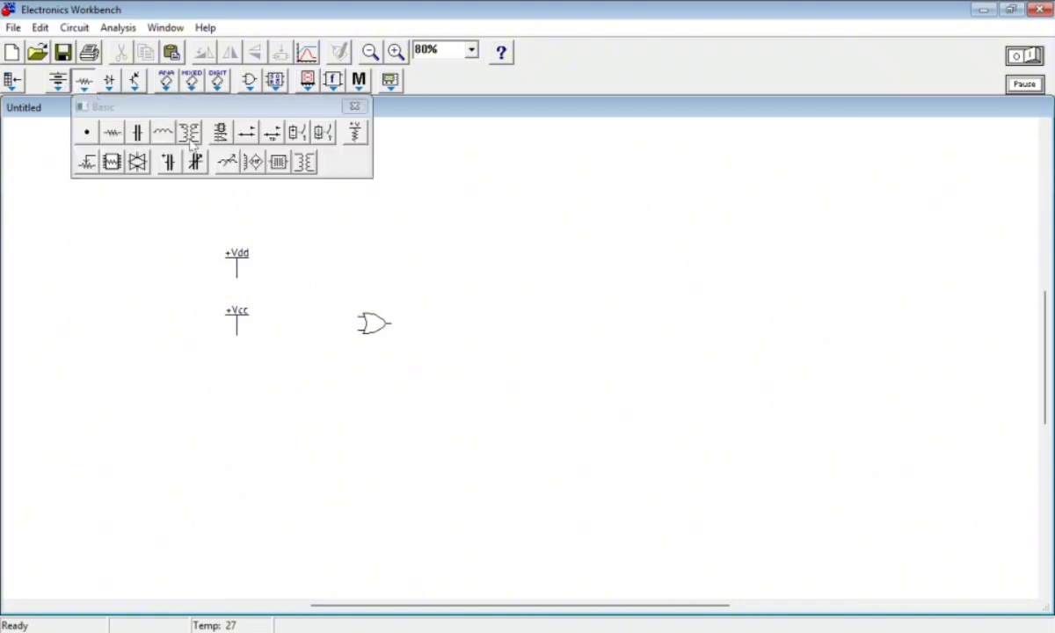
pyautogui.moveTo(247, 136); pyautogui.dragTo(288, 279)
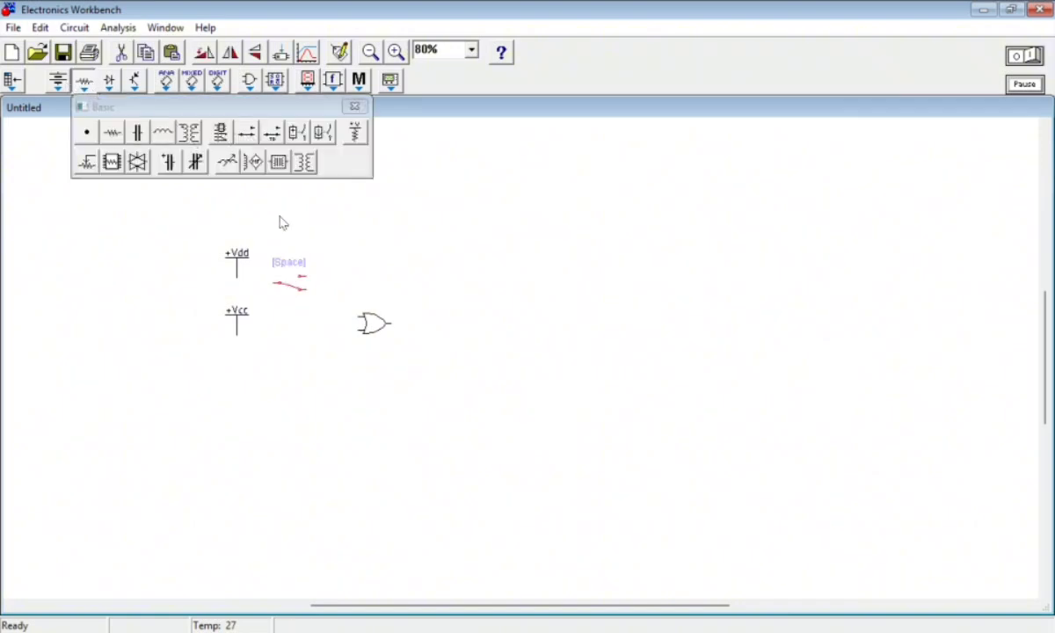
pyautogui.moveTo(246, 134); pyautogui.dragTo(283, 343)
pyautogui.moveTo(291, 293); pyautogui.dragTo(295, 301)
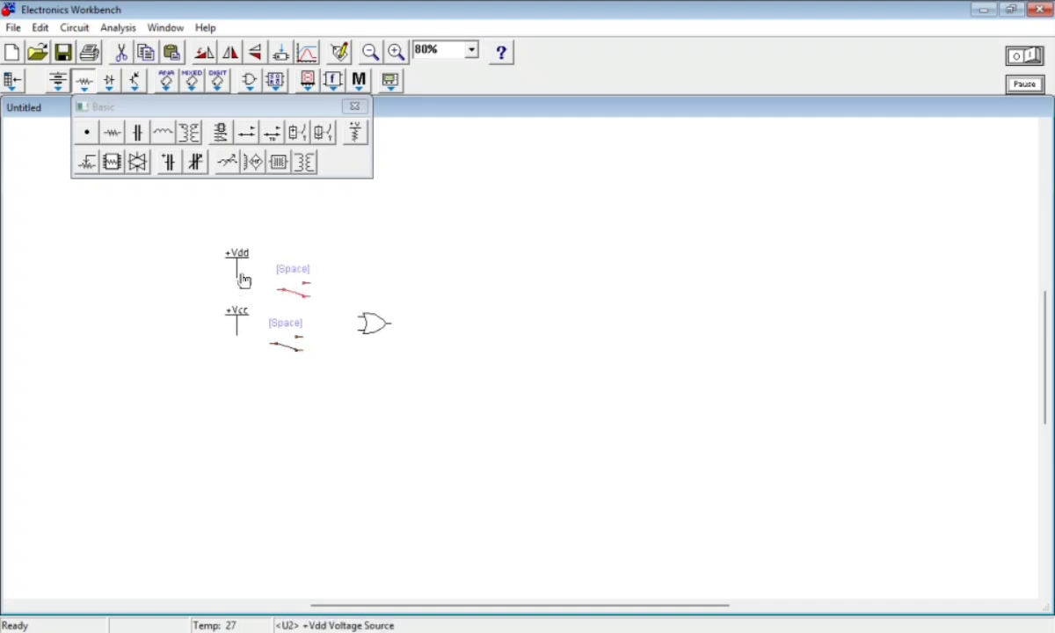
pyautogui.moveTo(299, 292); pyautogui.dragTo(303, 281)
pyautogui.moveTo(282, 348); pyautogui.dragTo(292, 327)
# Move the +Vdd source slightly up and wire it through the upper switch to the OR gate's upper input
pyautogui.moveTo(241, 279); pyautogui.dragTo(238, 260)
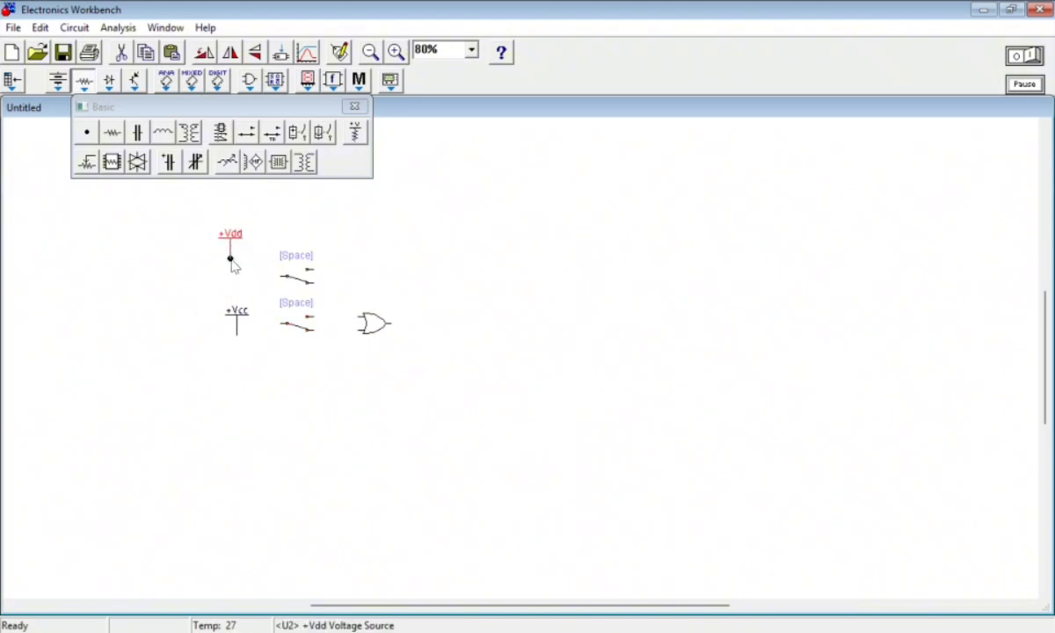
pyautogui.moveTo(276, 282); pyautogui.dragTo(232, 260)
pyautogui.click(233, 263)
pyautogui.moveTo(277, 278); pyautogui.dragTo(282, 276)
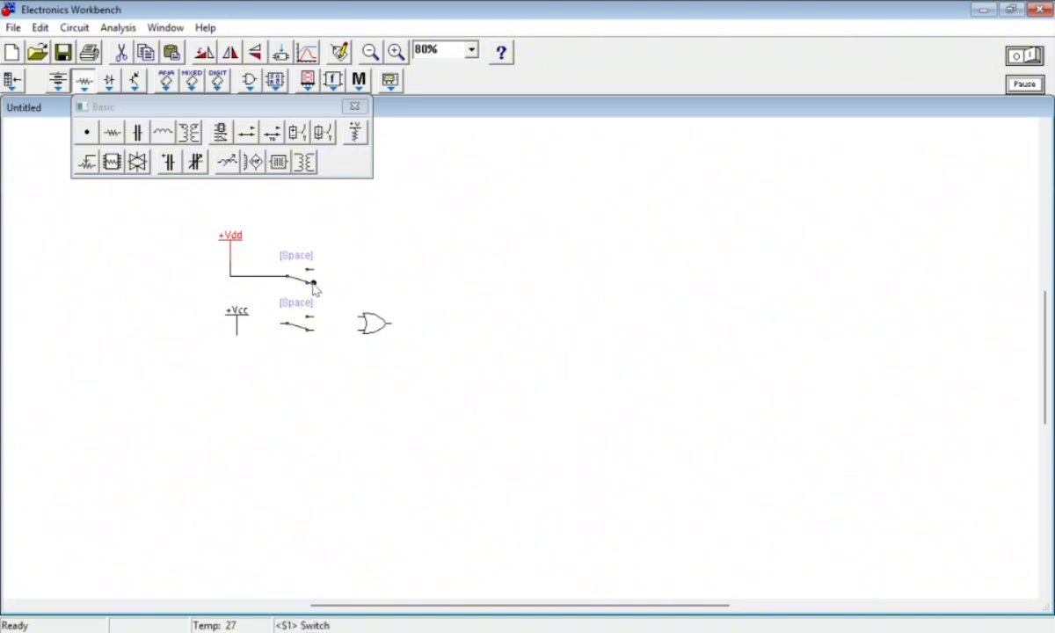
pyautogui.moveTo(346, 309); pyautogui.dragTo(362, 316)
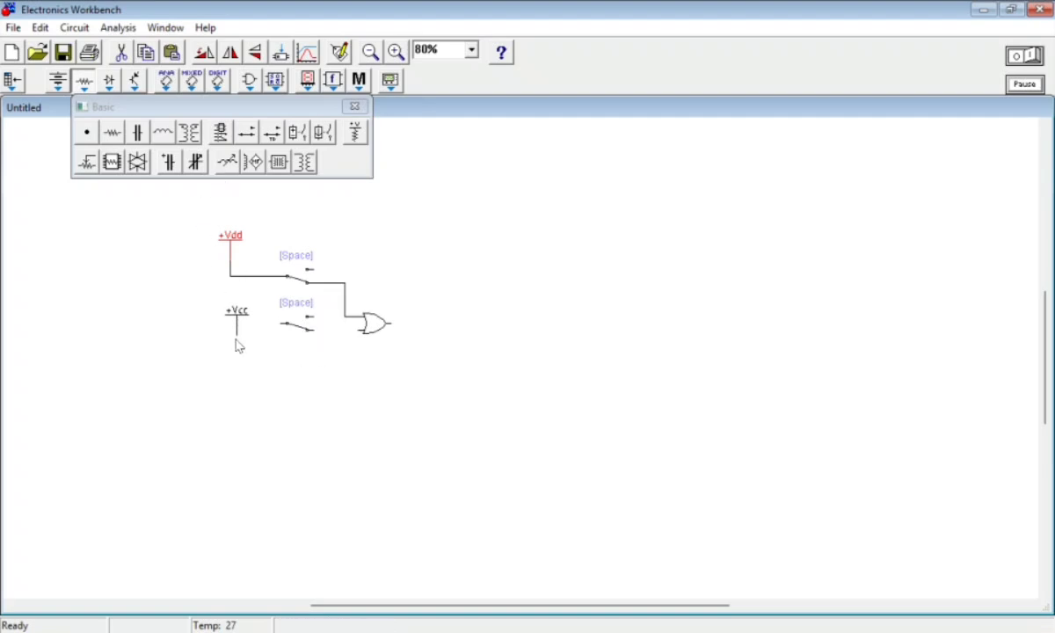
# Wire the +Vcc source through the lower switch to the OR gate's lower input and align both parts under the upper branch
pyautogui.moveTo(275, 333); pyautogui.dragTo(288, 324)
pyautogui.moveTo(354, 335); pyautogui.dragTo(364, 337)
pyautogui.moveTo(292, 335)
pyautogui.mouseDown()
pyautogui.moveTo(302, 330)
pyautogui.moveTo(302, 349)
pyautogui.mouseUp()
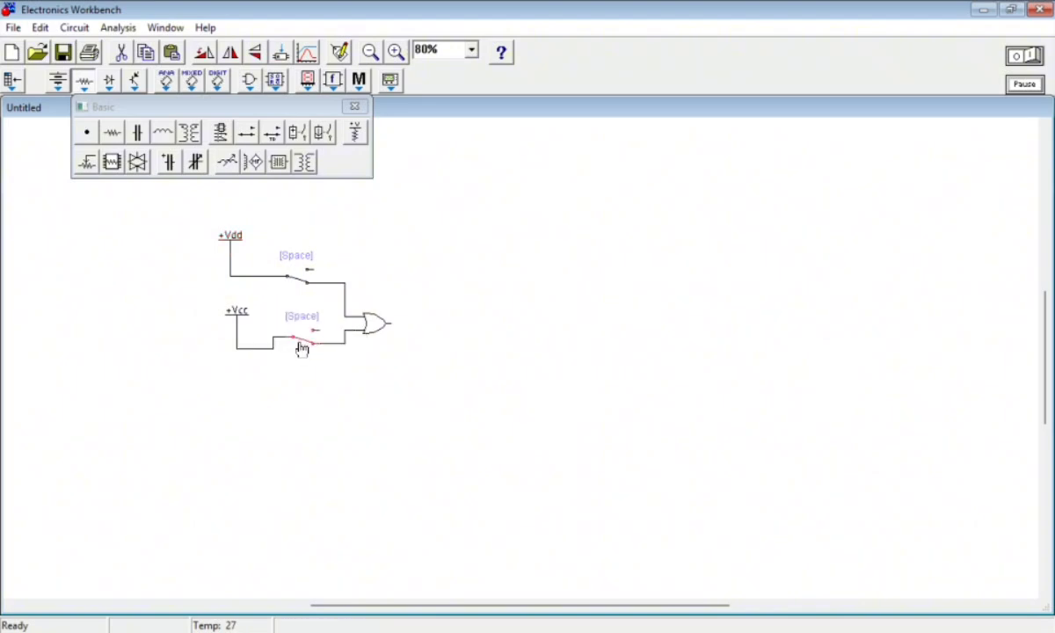
pyautogui.moveTo(236, 323); pyautogui.dragTo(230, 309)
pyautogui.click(301, 343)
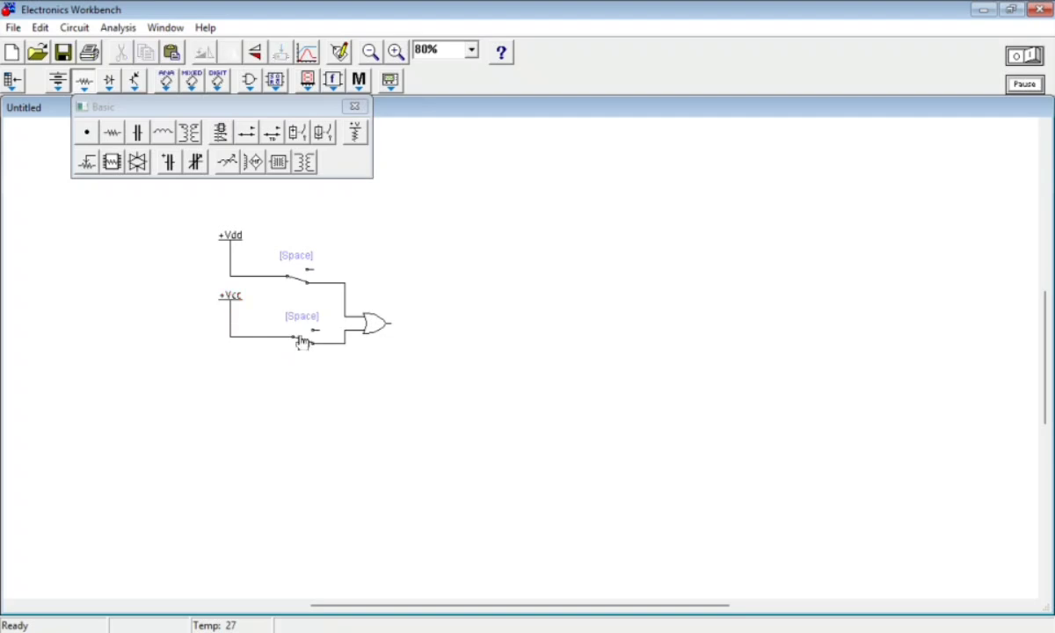
pyautogui.moveTo(302, 343); pyautogui.dragTo(293, 337)
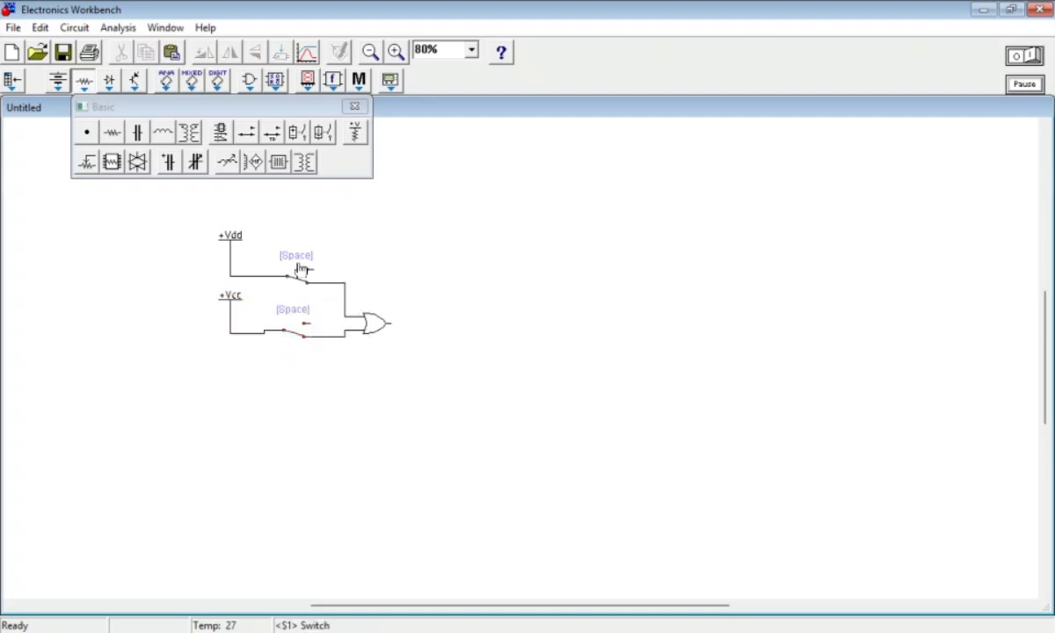
# Set the control key of the upper switch to A
pyautogui.click(301, 280)
pyautogui.rightClick(301, 283)
pyautogui.click(432, 290)
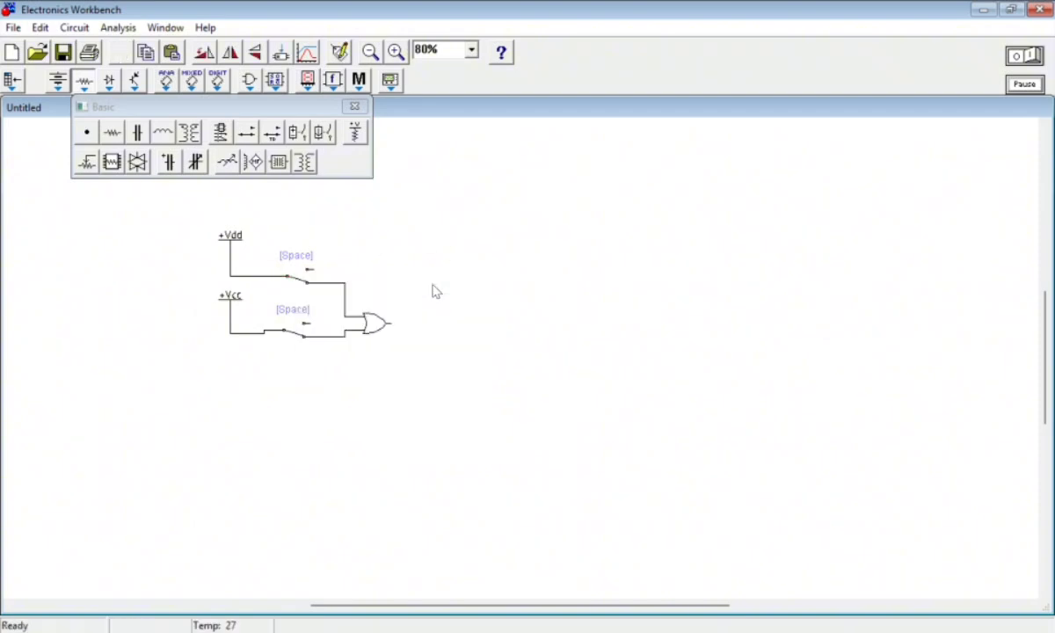
pyautogui.press('BackSpace')
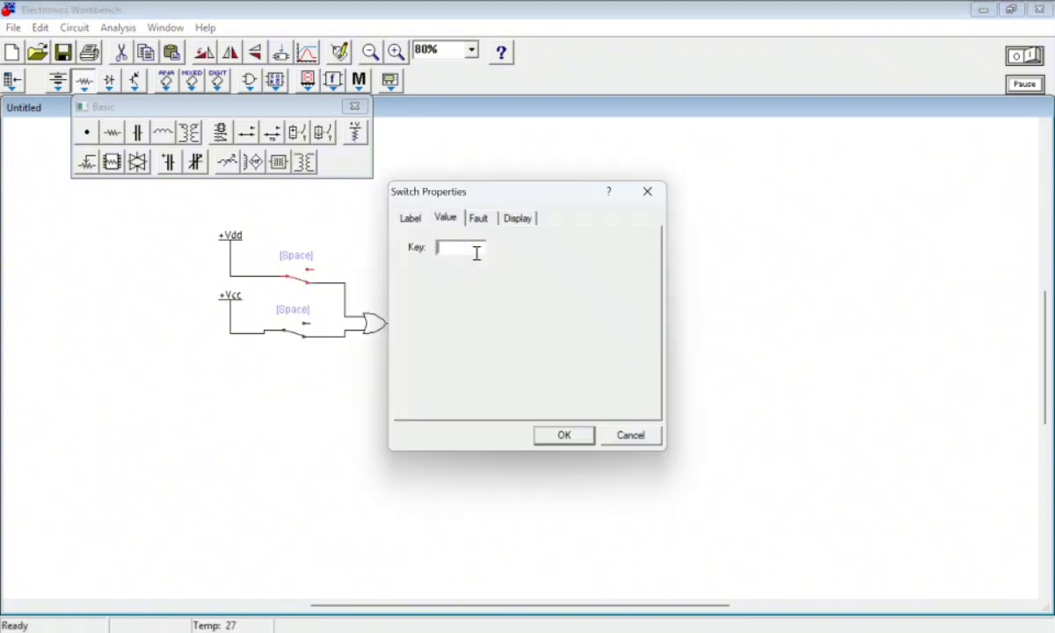
pyautogui.press('Return')
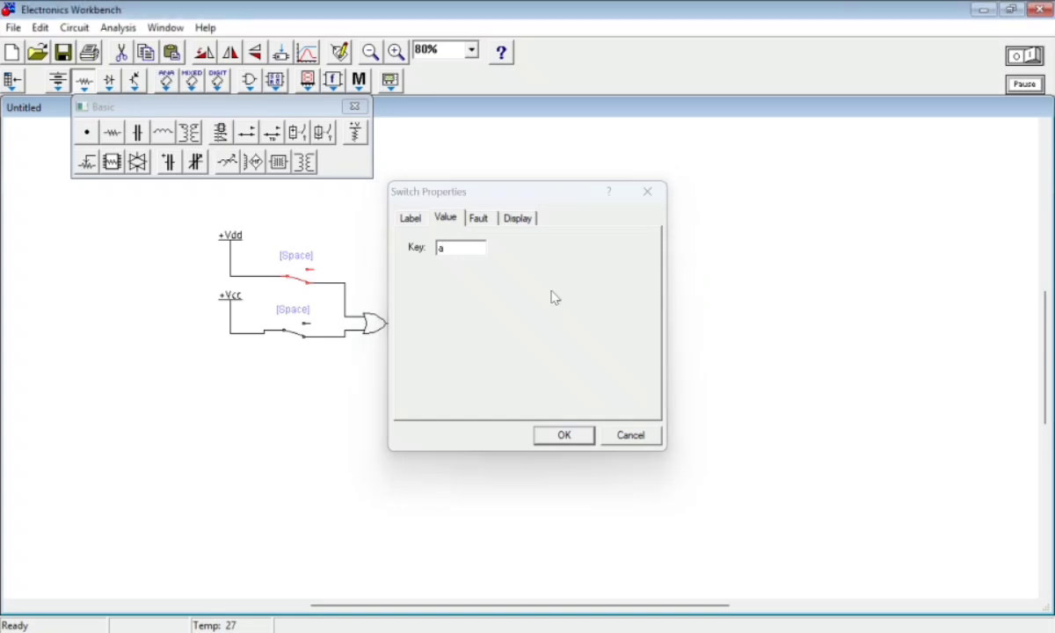
# Set the control key of the lower switch to B and close the basic components library
pyautogui.rightClick(295, 338)
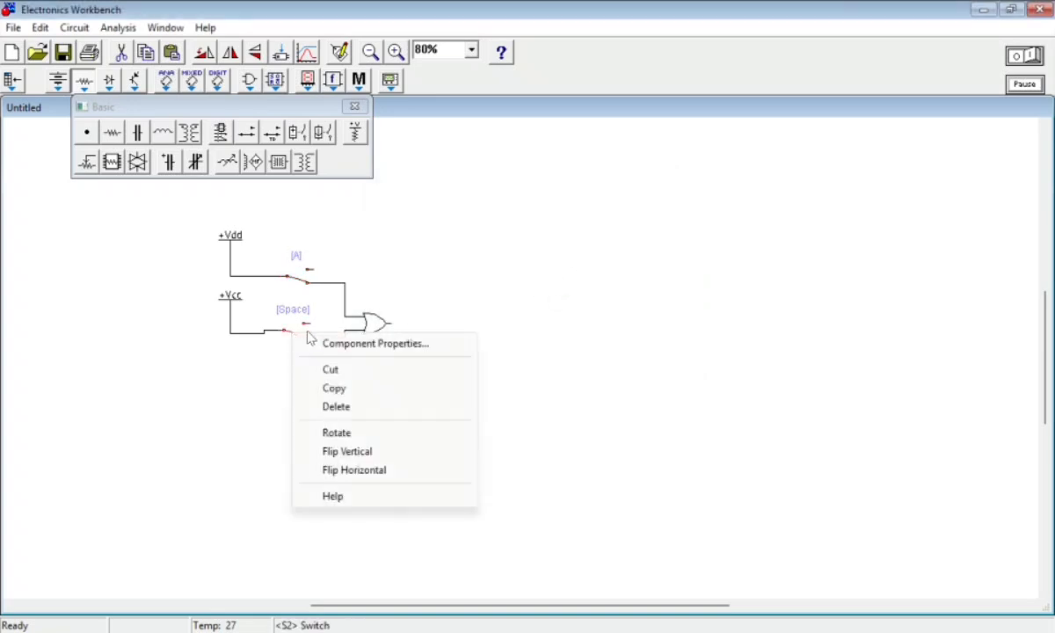
pyautogui.click(348, 346)
pyautogui.write('b')
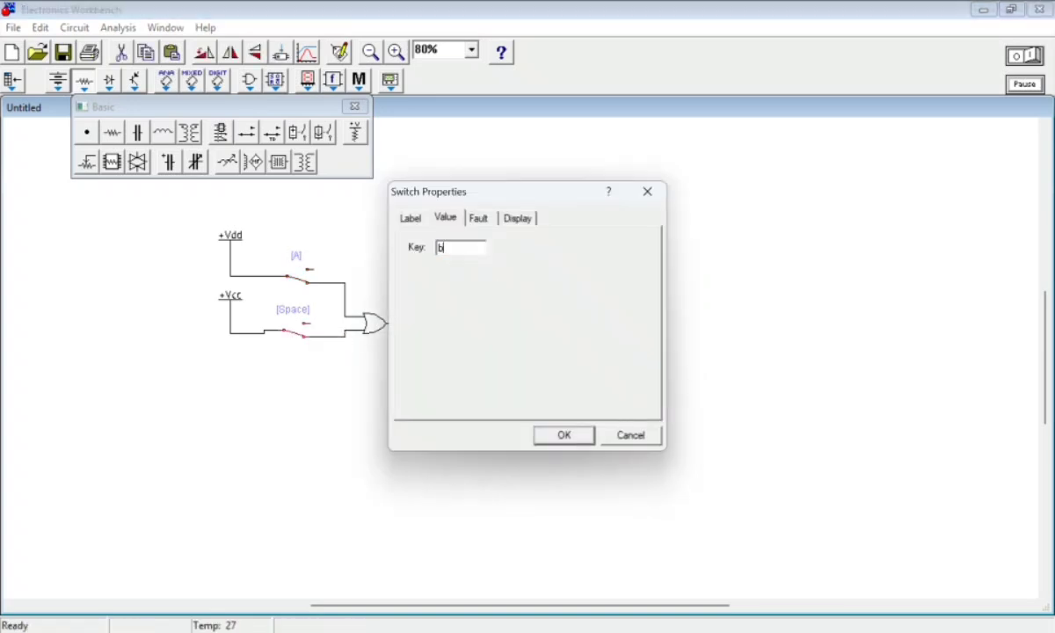
pyautogui.press('Return')
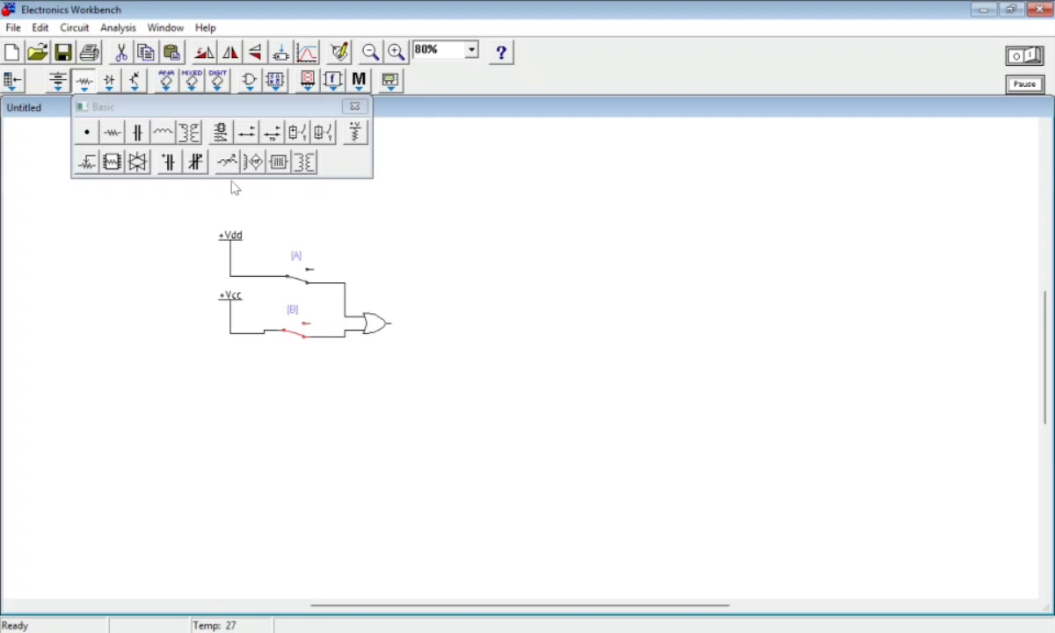
pyautogui.click(355, 106)
# Place a red probe beside the OR gate's output and flip it horizontally so its terminal faces the gate
pyautogui.click(307, 80)
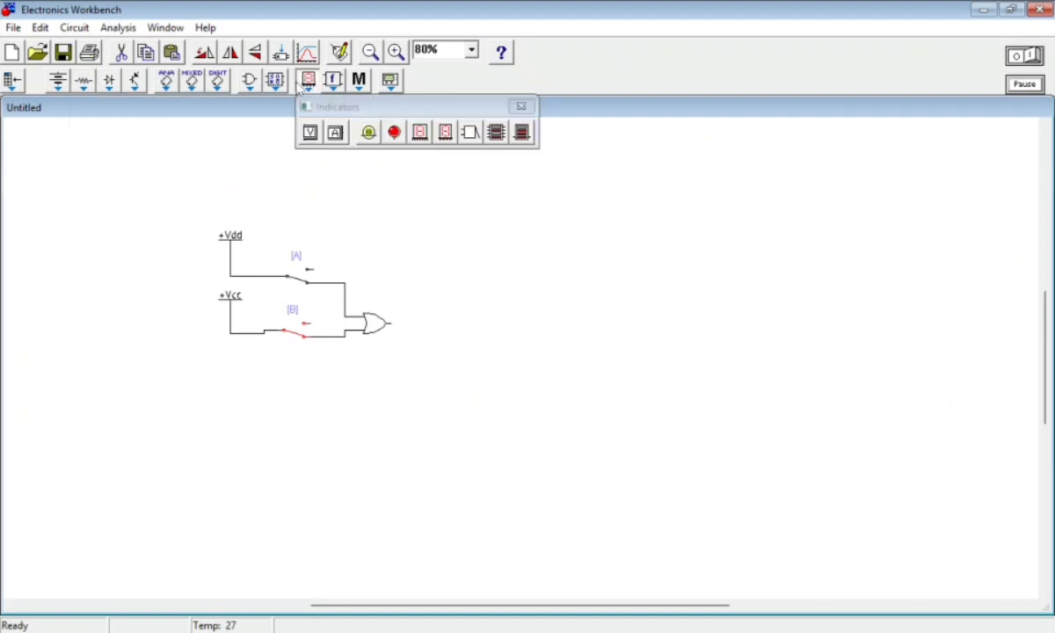
pyautogui.moveTo(395, 132); pyautogui.dragTo(430, 327)
pyautogui.rightClick(430, 323)
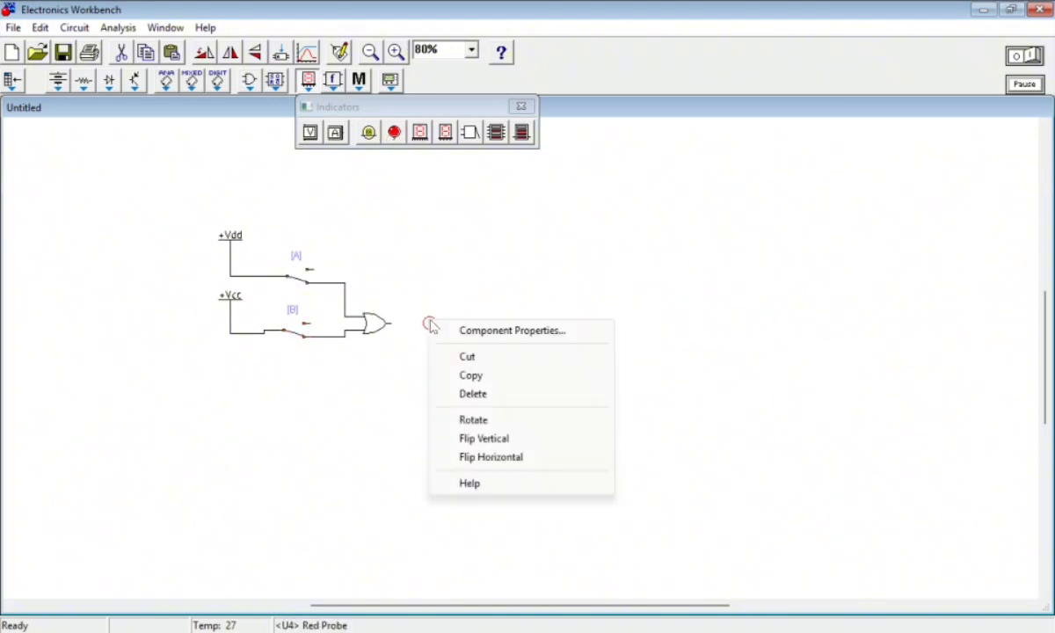
pyautogui.click(430, 271)
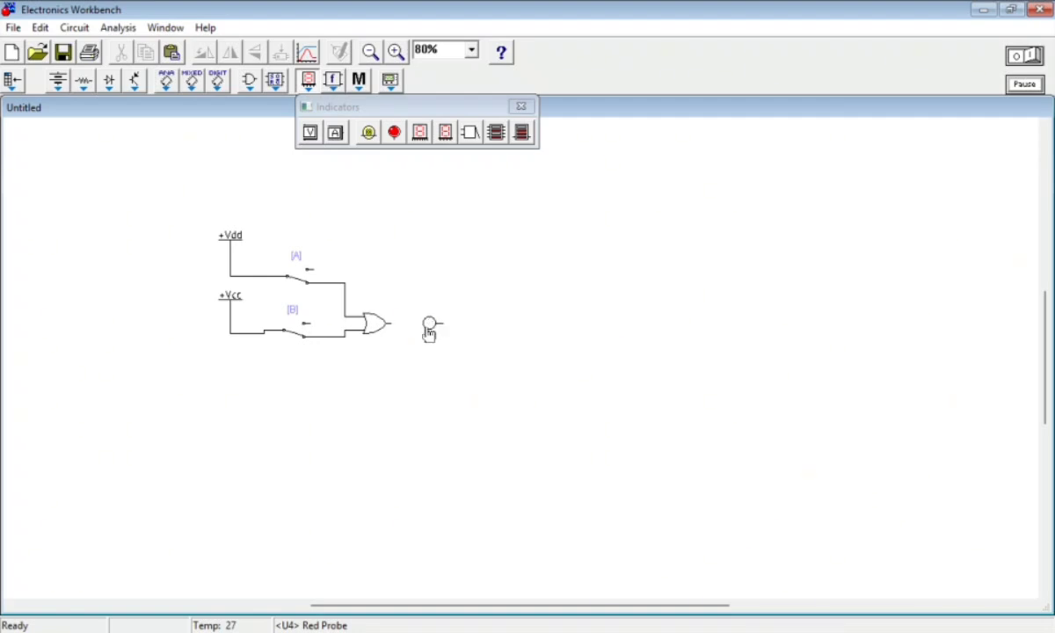
pyautogui.rightClick(430, 324)
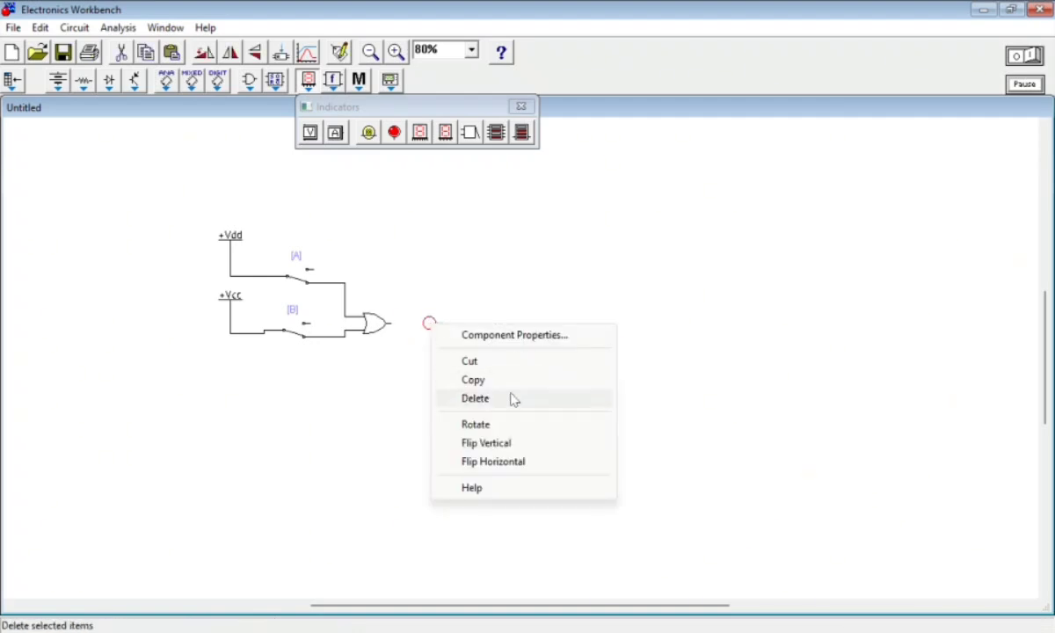
pyautogui.click(519, 462)
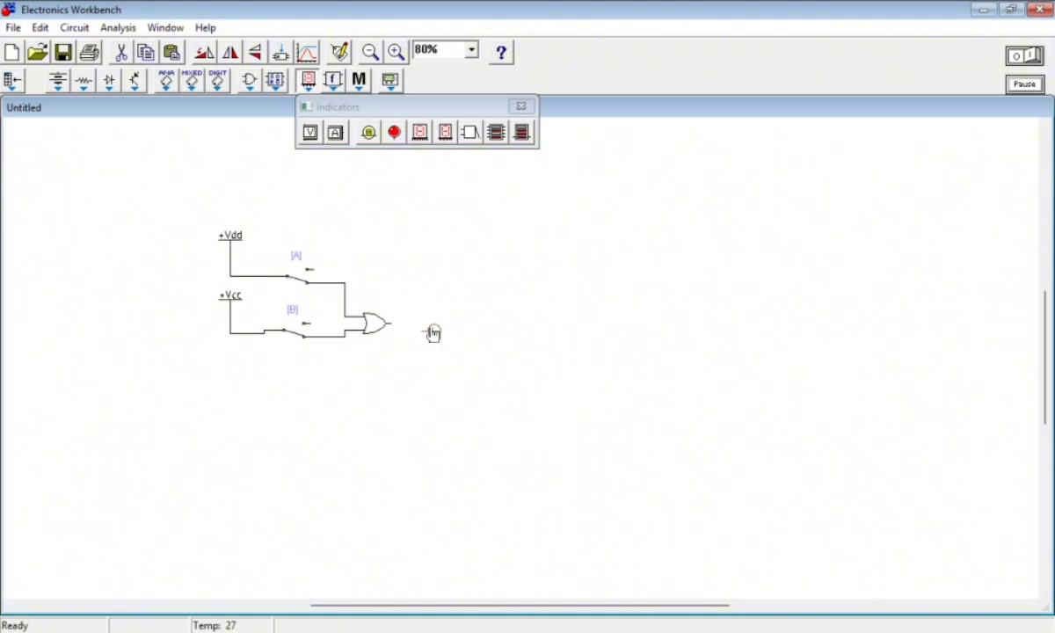
# Wire the OR gate's output to the red probe and nudge the two input switches slightly
pyautogui.moveTo(389, 324); pyautogui.dragTo(421, 324)
pyautogui.moveTo(299, 278); pyautogui.dragTo(299, 280)
pyautogui.click(294, 344)
pyautogui.rightClick(296, 344)
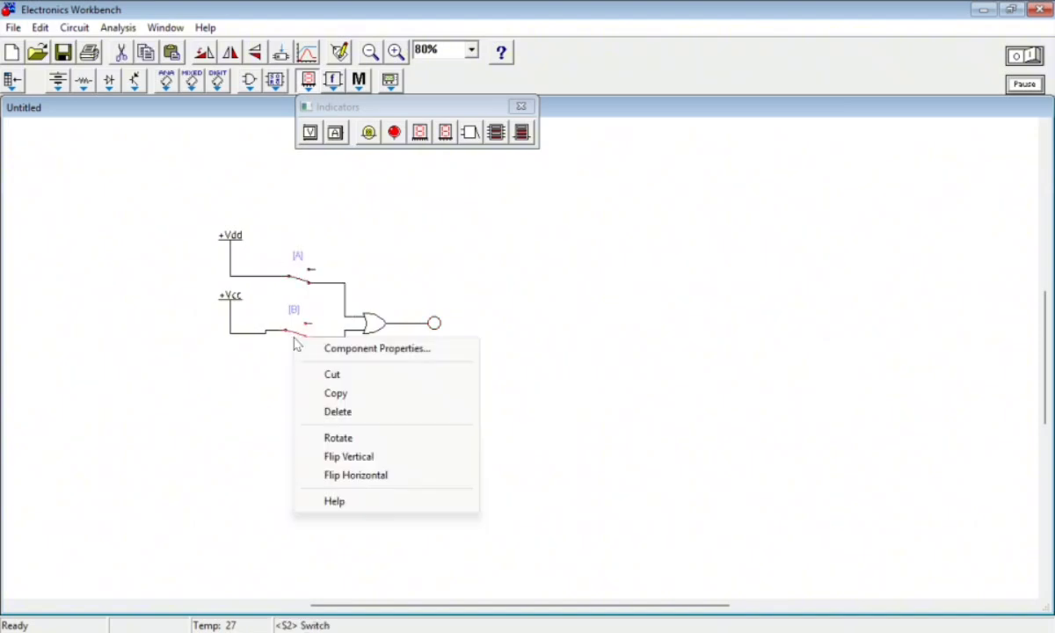
pyautogui.click(254, 368)
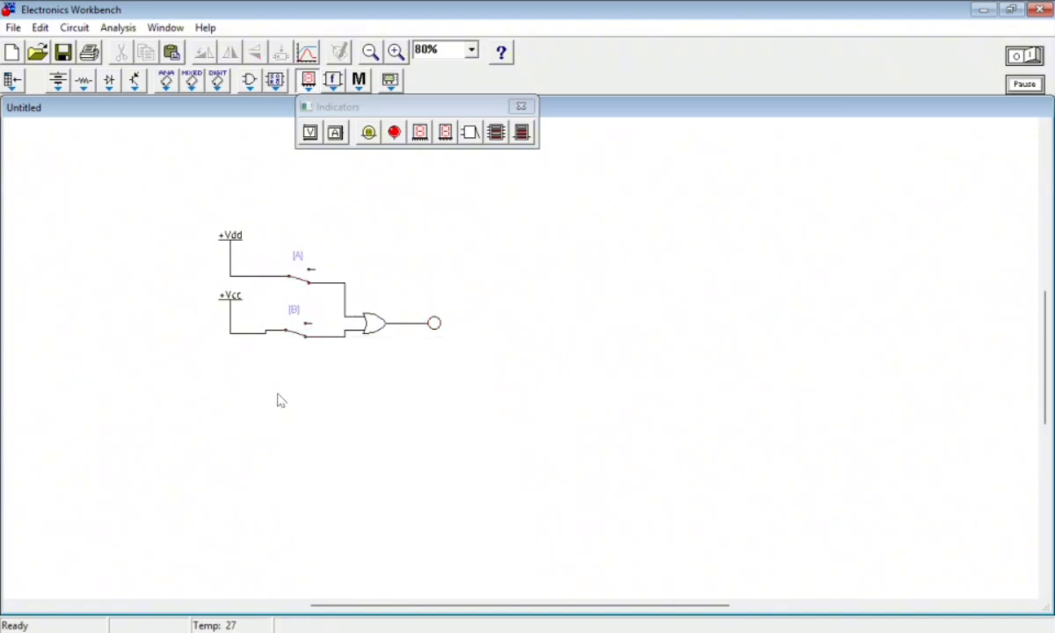
# Try out the A and B switch controls and move the lower switch level with the OR gate's lower input
pyautogui.press('b')
pyautogui.press('a')
pyautogui.press('b')
pyautogui.moveTo(297, 336); pyautogui.dragTo(283, 333)
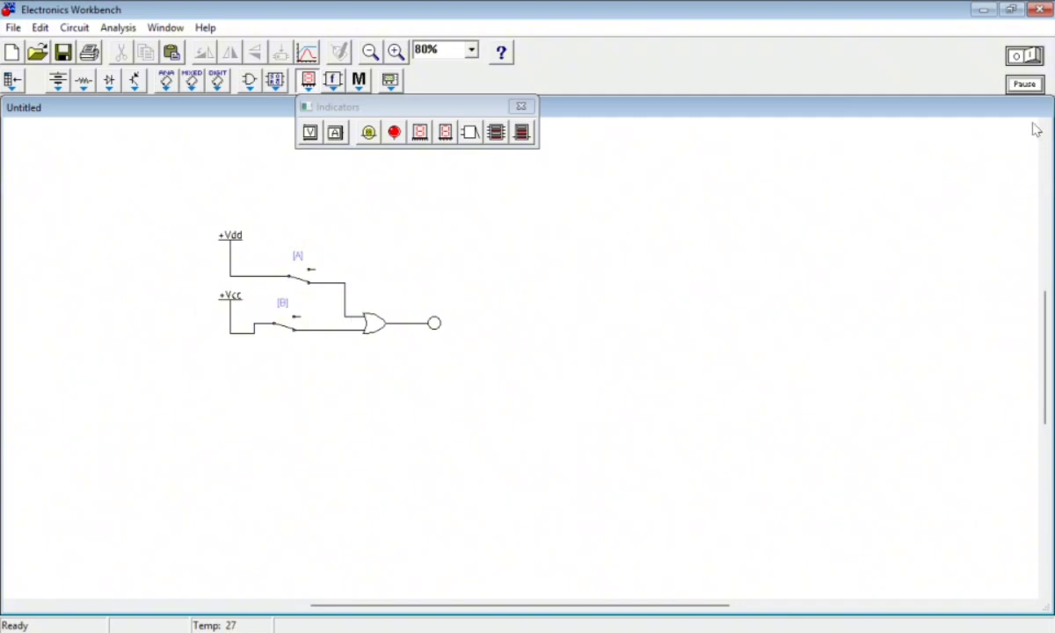
# Start the simulation and add a text box reading "Y (Output)" near the probe
pyautogui.click(1027, 58)
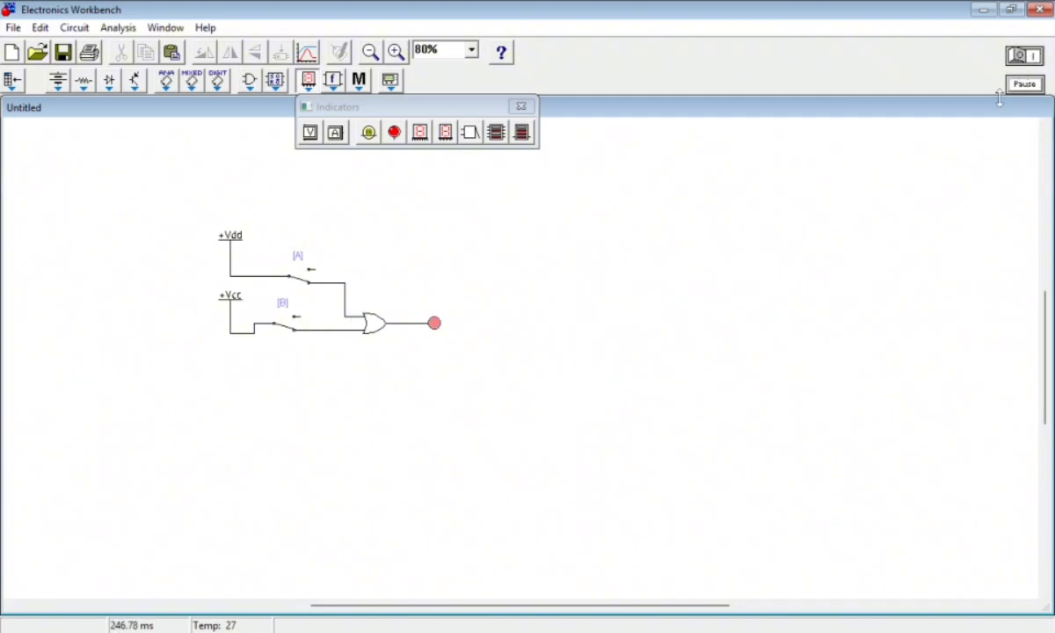
pyautogui.moveTo(436, 323); pyautogui.dragTo(430, 310)
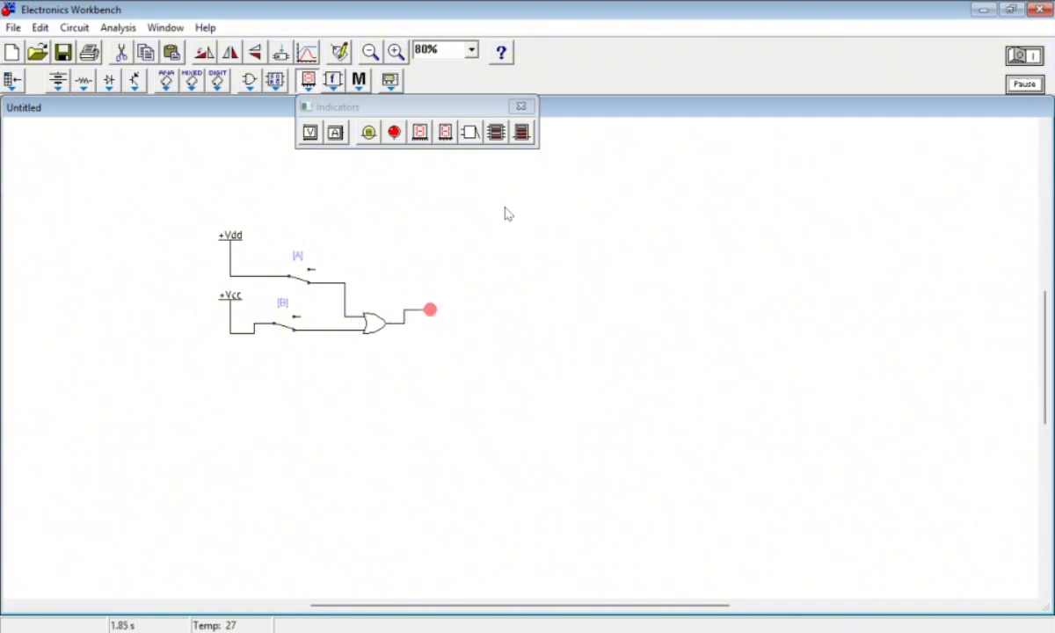
pyautogui.click(359, 80)
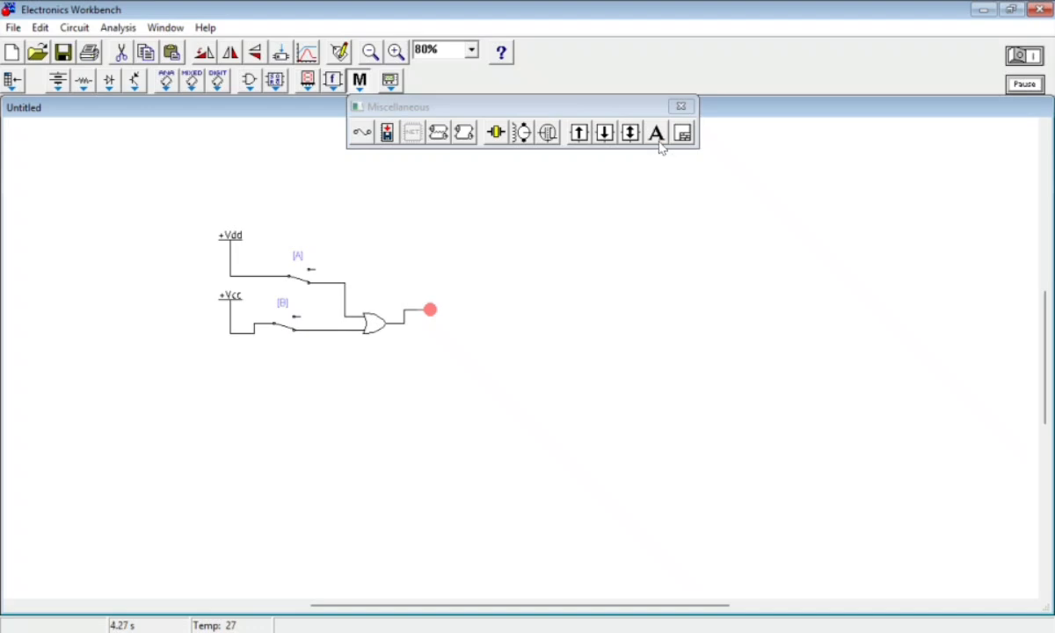
pyautogui.moveTo(656, 133); pyautogui.dragTo(471, 265)
pyautogui.rightClick(471, 266)
pyautogui.click(549, 276)
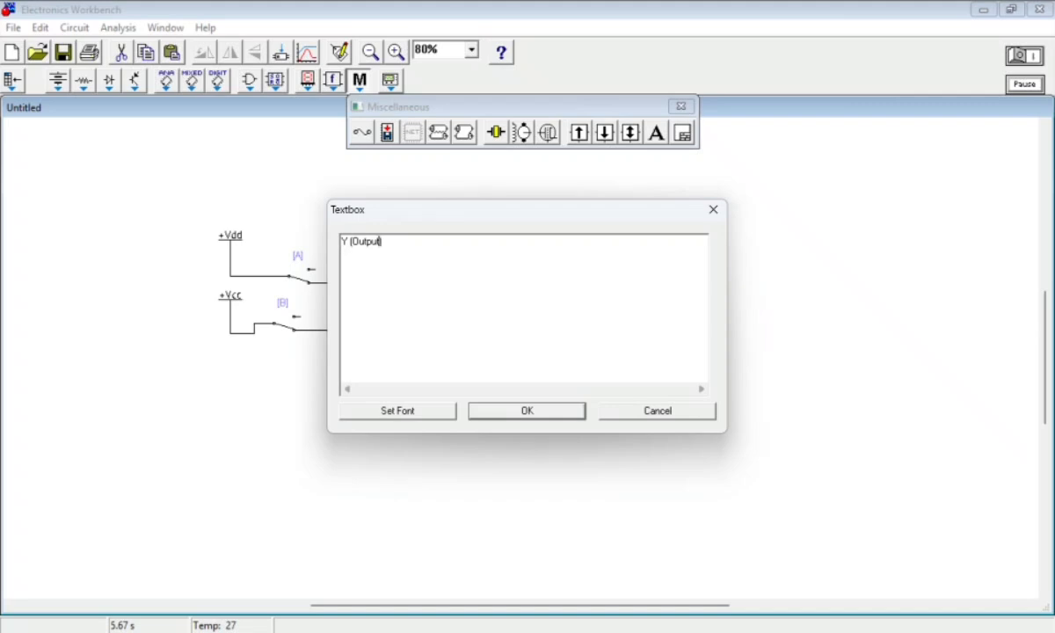
pyautogui.click(527, 411)
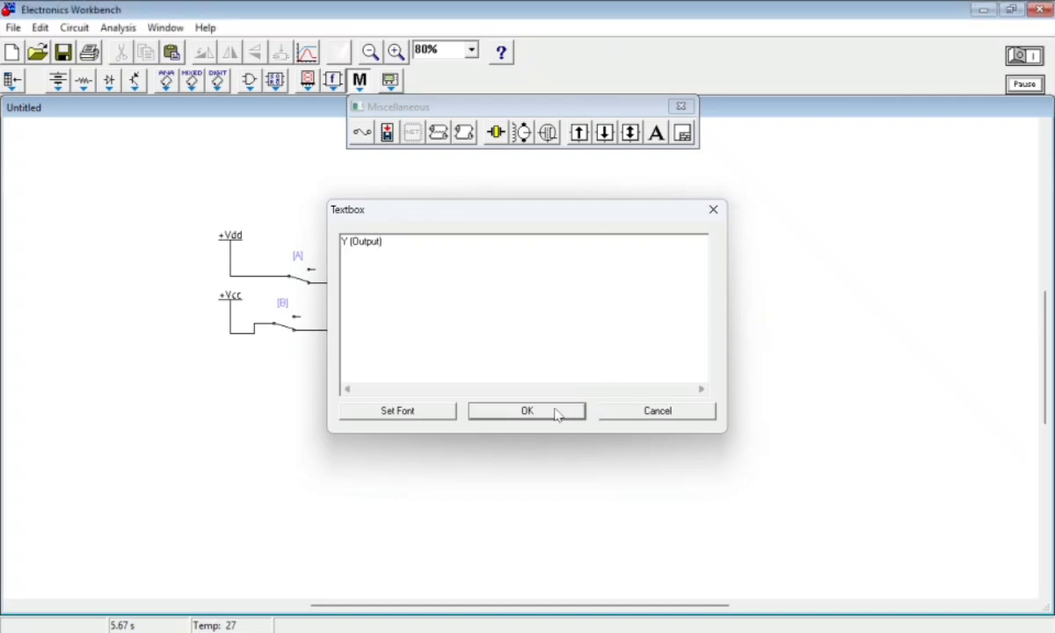
# Align the probe with the OR gate's output and place the "Y (Output)" label directly beneath it
pyautogui.moveTo(499, 265); pyautogui.dragTo(428, 364)
pyautogui.moveTo(428, 312); pyautogui.dragTo(436, 324)
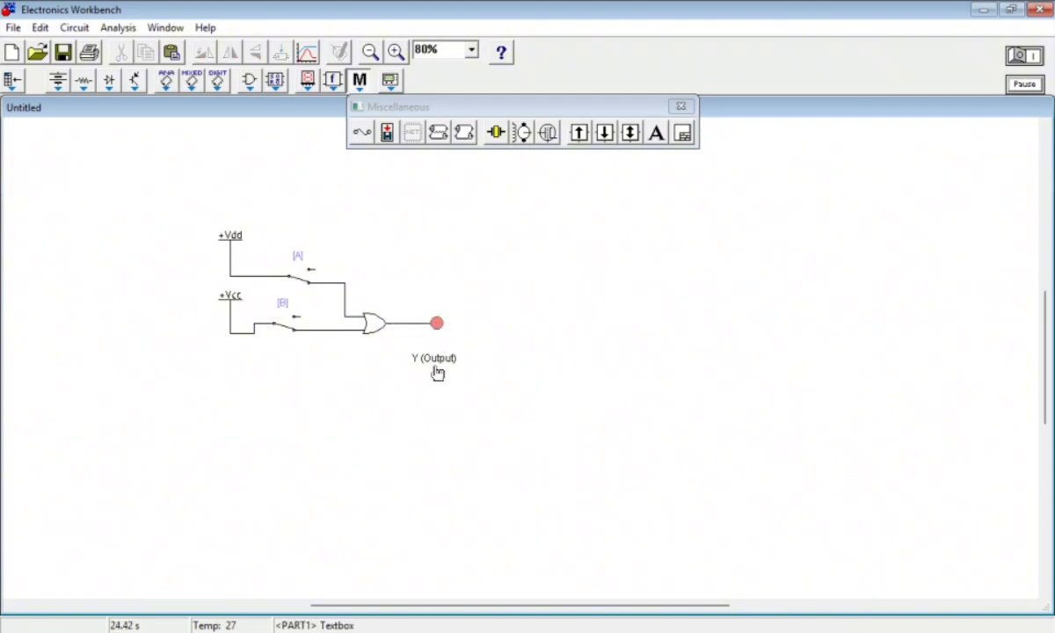
pyautogui.moveTo(434, 365); pyautogui.dragTo(448, 345)
pyautogui.click(413, 351)
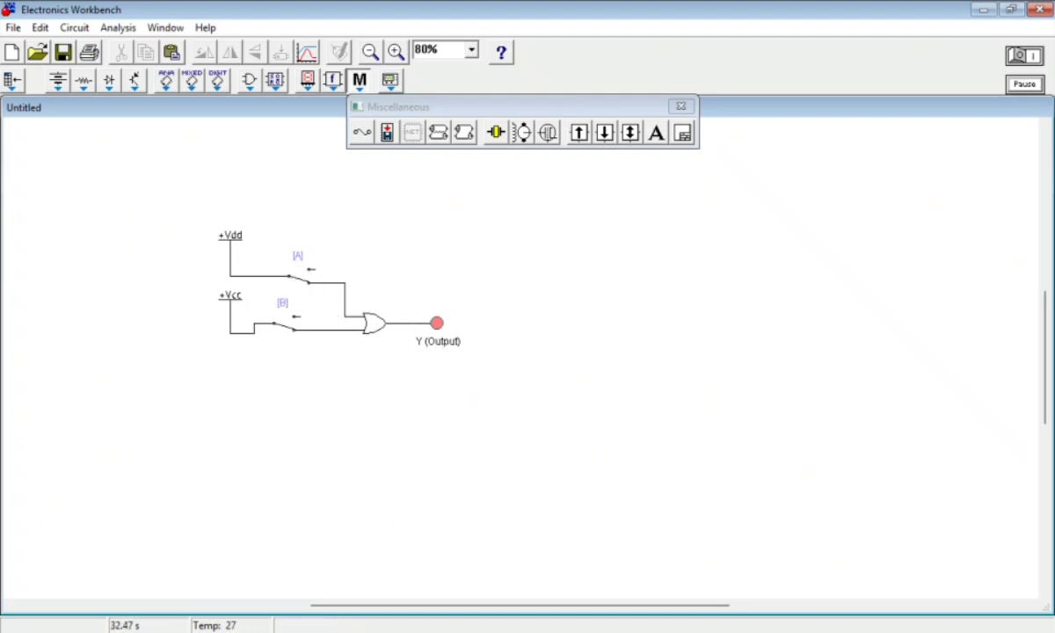
# Switch to the browser's 2-input OR gate truth table, move it beside the circuit and compare it with both switches closed
pyautogui.click(567, 631)
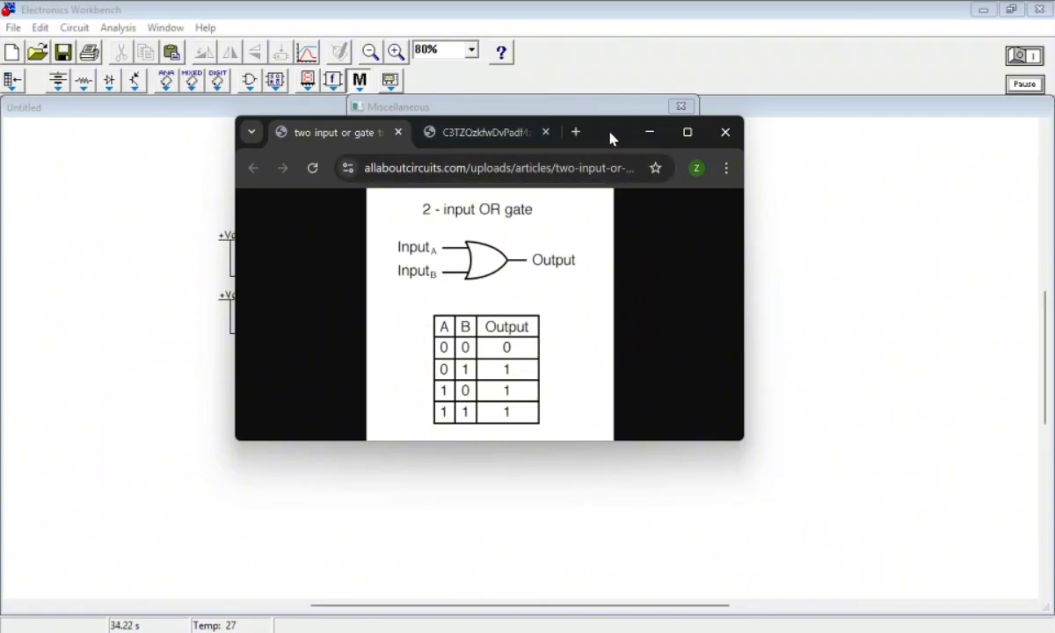
pyautogui.moveTo(611, 138); pyautogui.dragTo(857, 177)
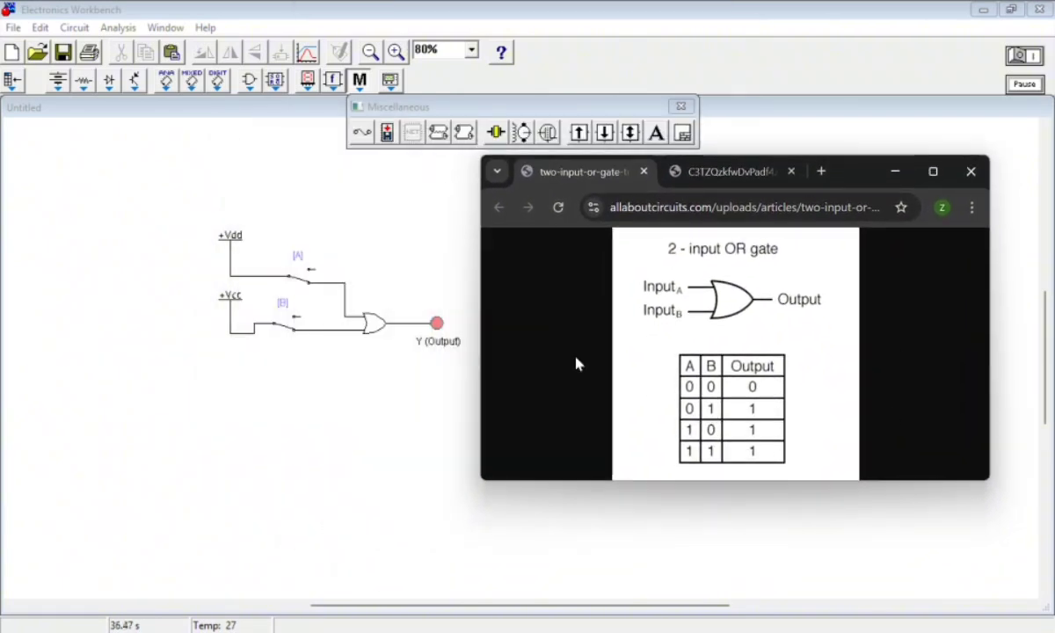
pyautogui.click(259, 303)
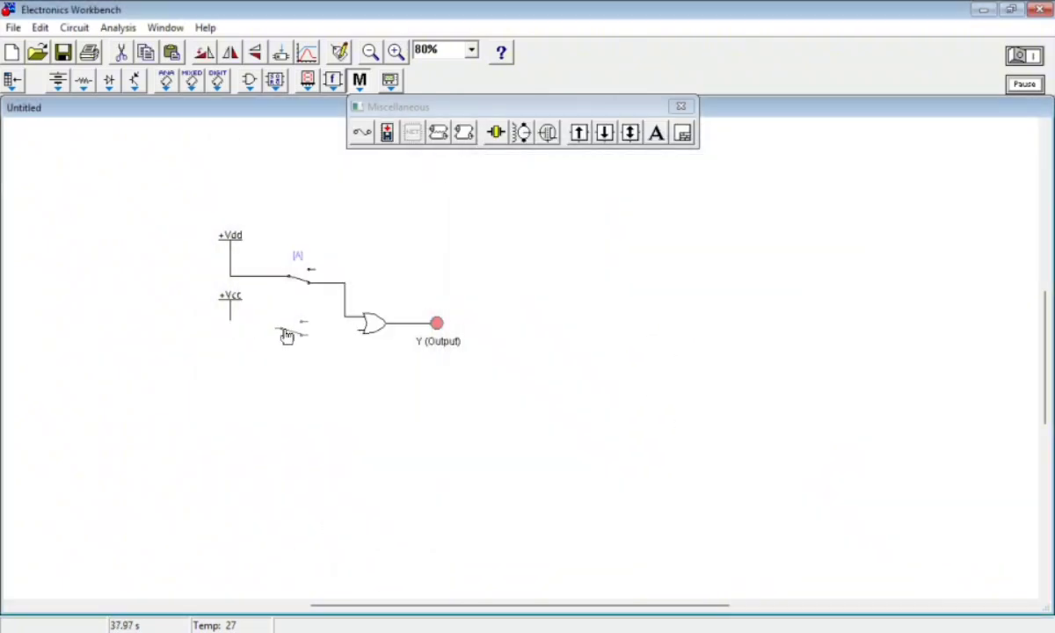
pyautogui.press('b')
pyautogui.click(567, 632)
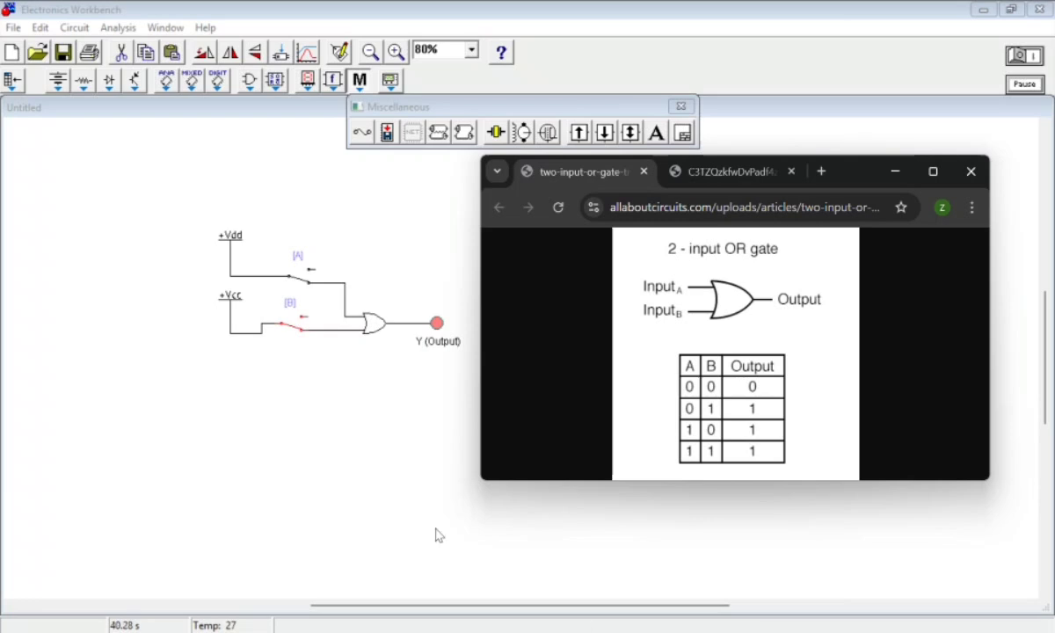
pyautogui.click(323, 373)
pyautogui.click(567, 631)
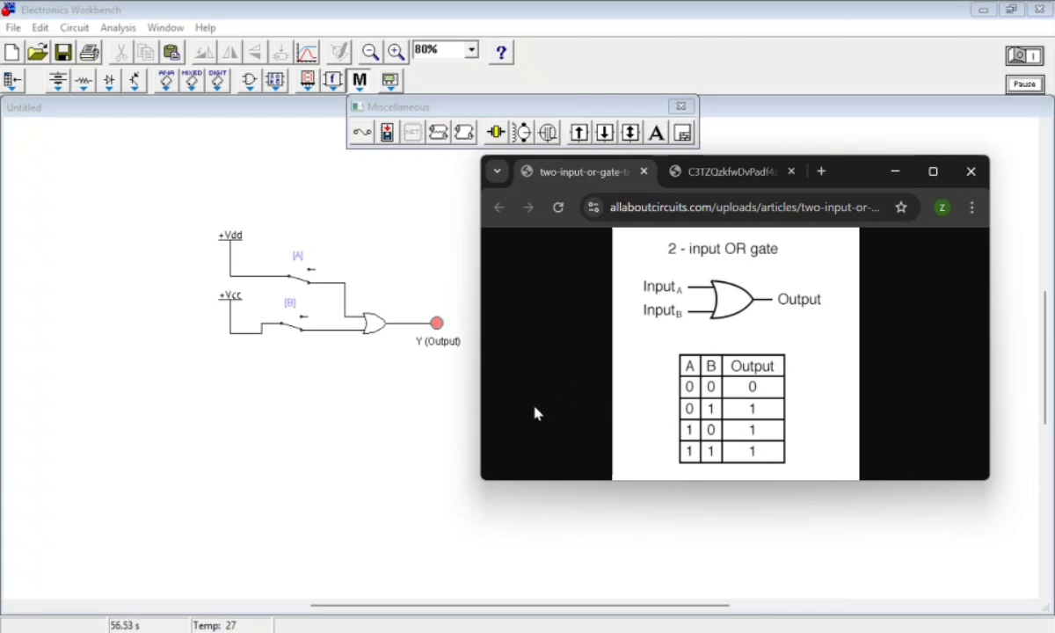
# Open switch A with switch B closed and compare the probe with the truth table row A=0, B=1
pyautogui.click(431, 410)
pyautogui.press('a')
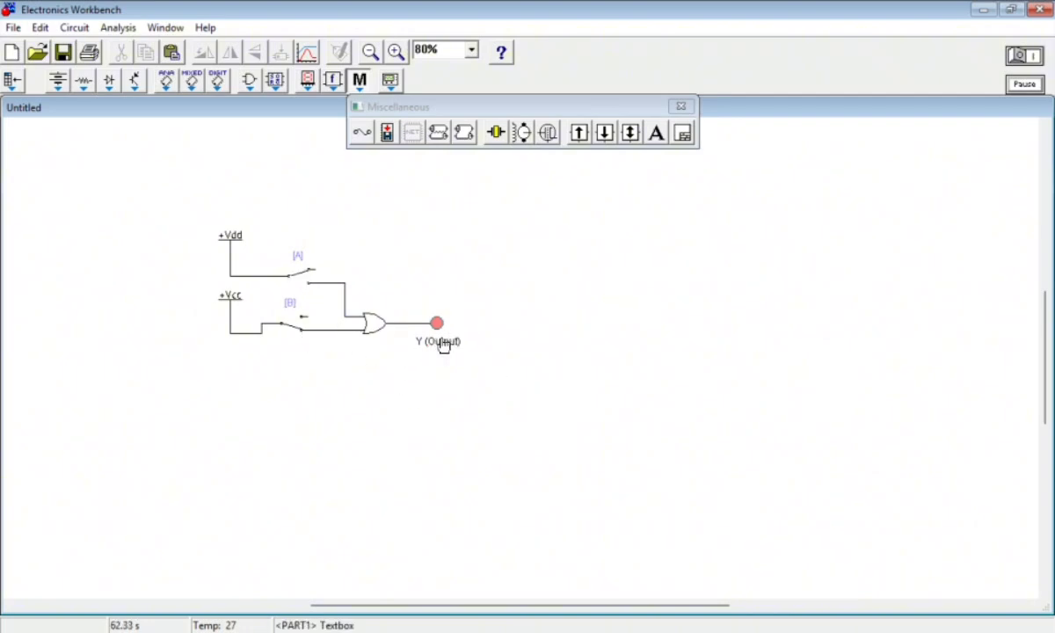
pyautogui.hotkey('alt', 'Tab')
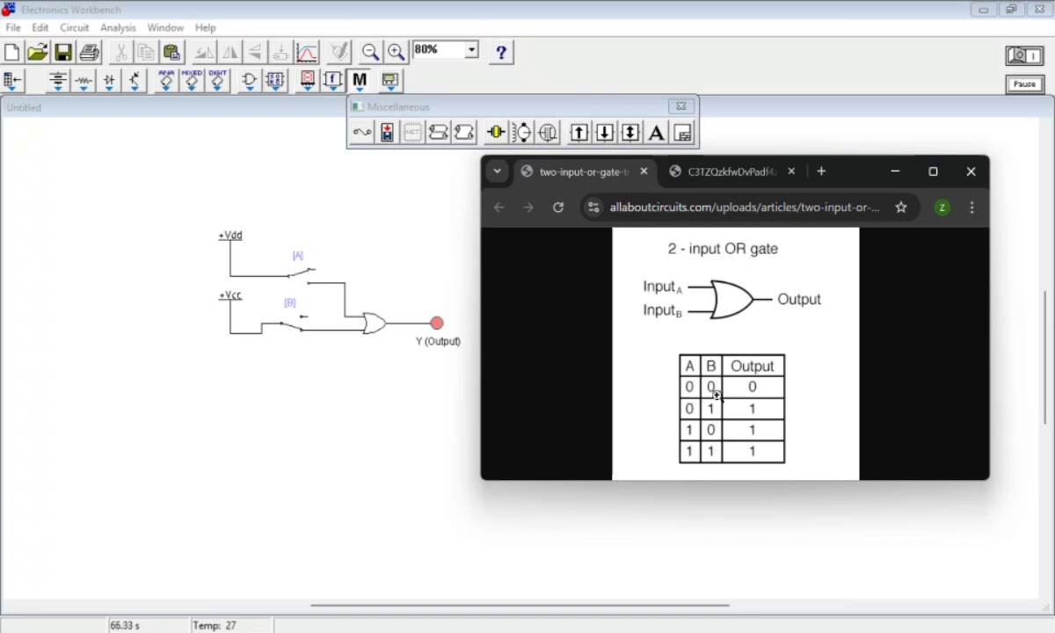
# Close switch A, open switch B and compare the probe with the truth table row A=1, B=0
pyautogui.click(434, 458)
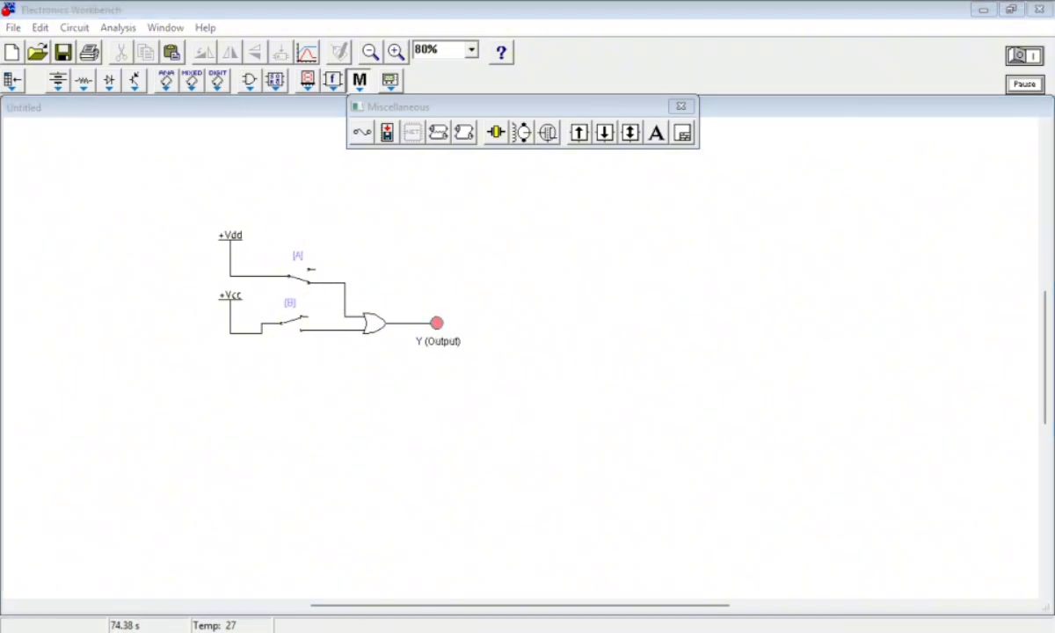
pyautogui.hotkey('alt', 'Tab')
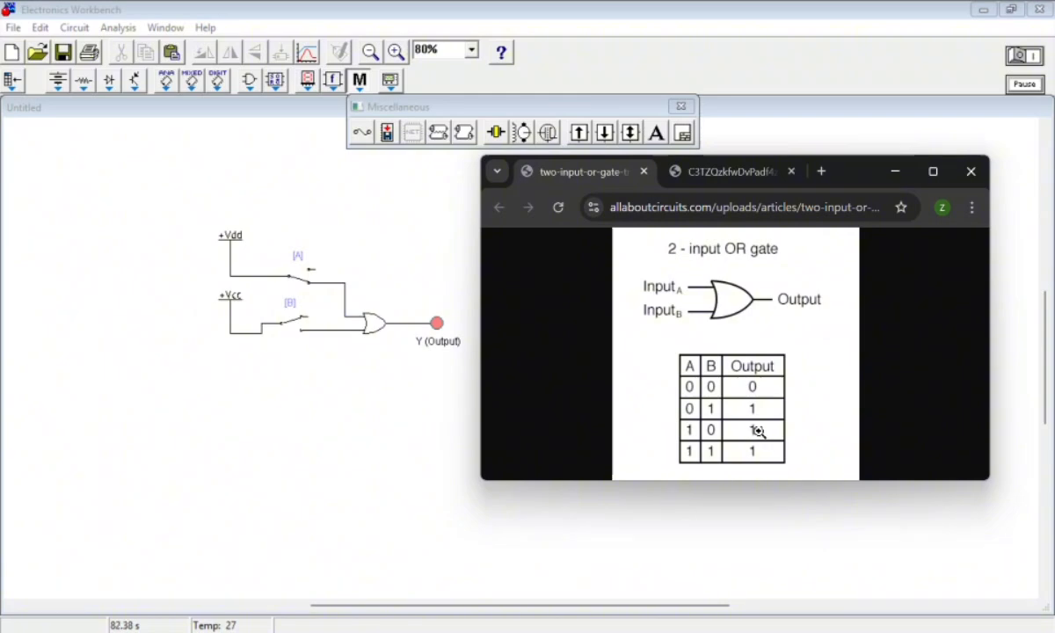
pyautogui.click(440, 445)
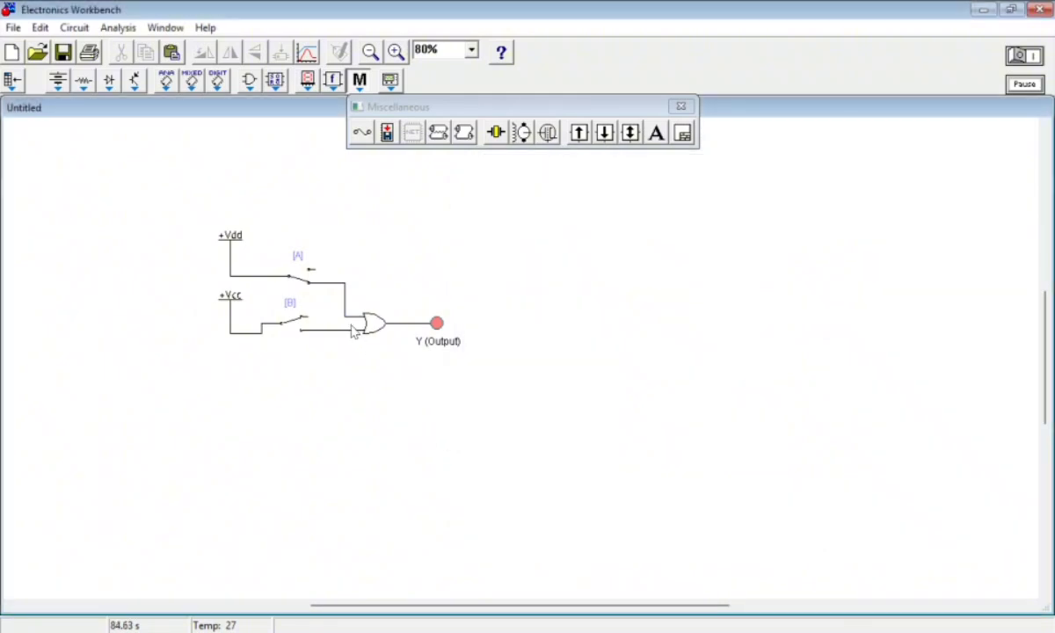
# Open switch A so both inputs are off, compare with the truth table row A=0, B=0 and return to the circuit
pyautogui.press('a')
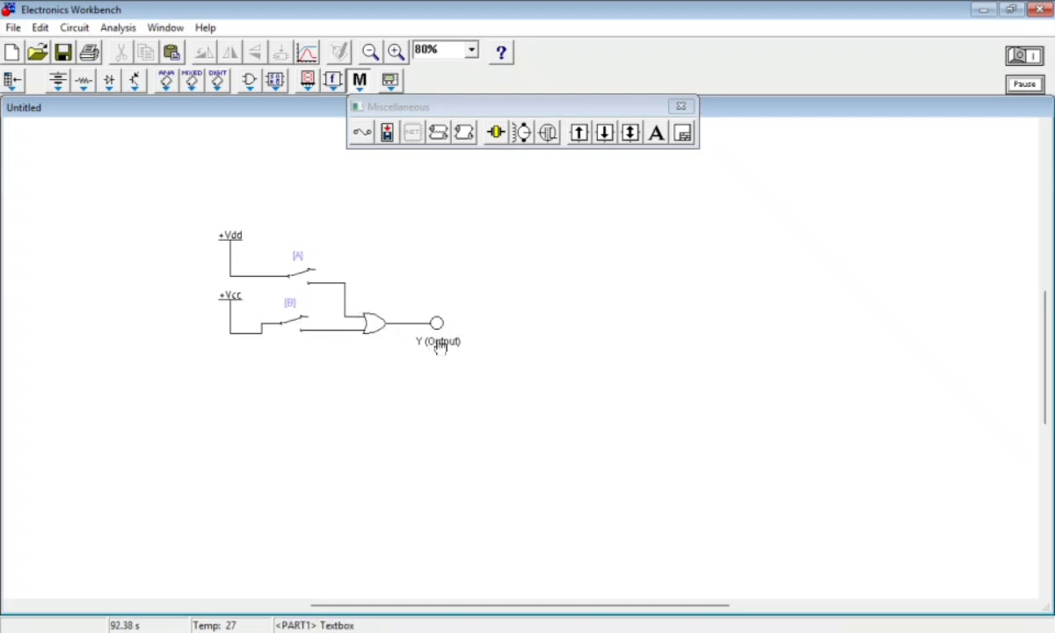
pyautogui.hotkey('alt', 'Tab')
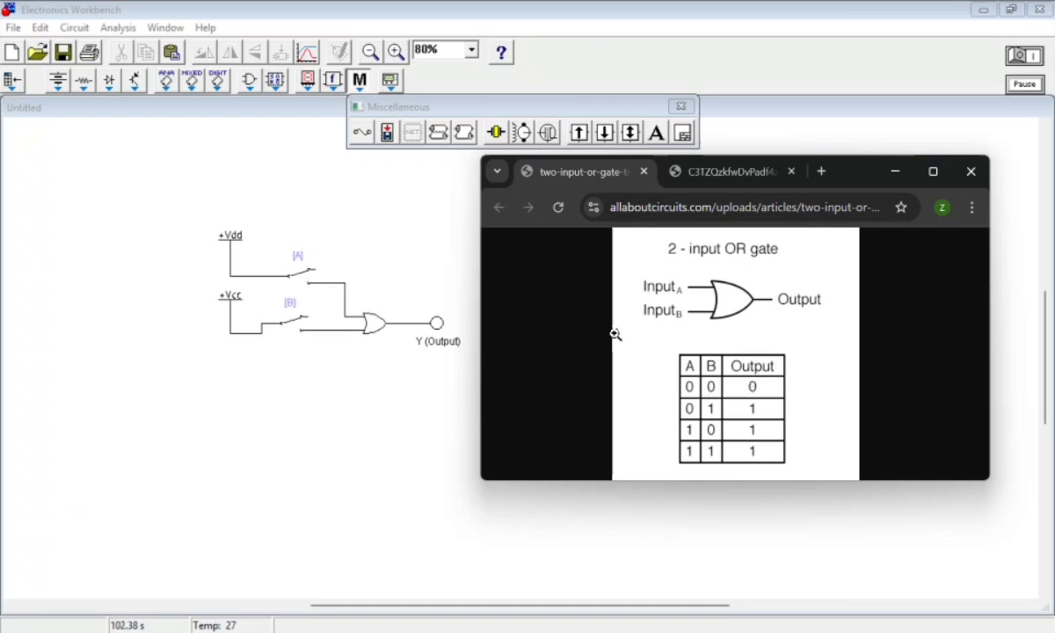
pyautogui.click(501, 632)
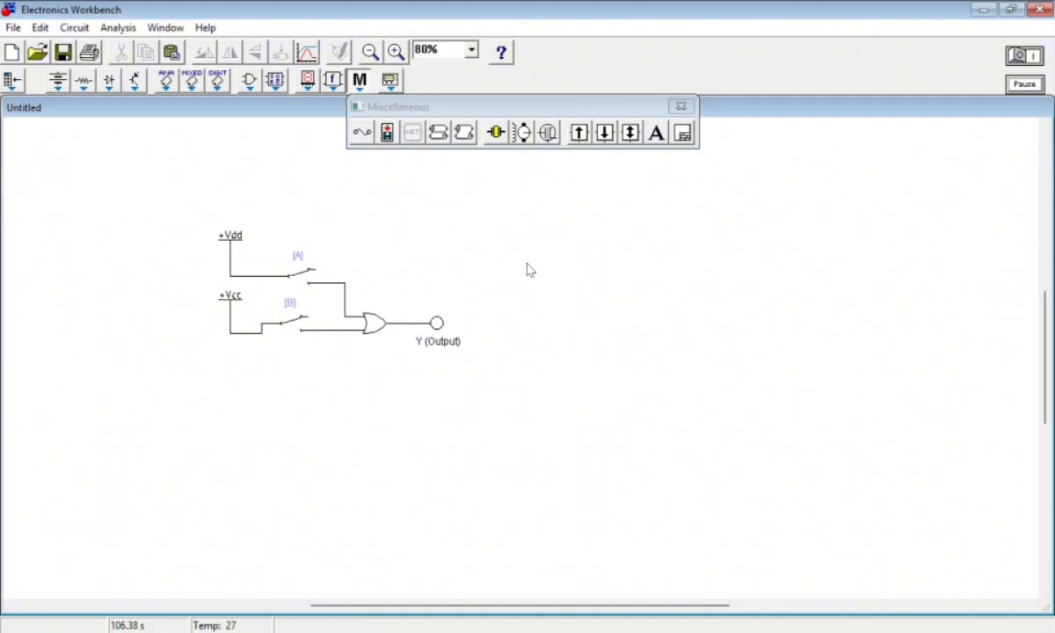
# Place a second OR gate below the output label and rewire the first gate's output to its upper input, shifting the probe aside
pyautogui.click(247, 81)
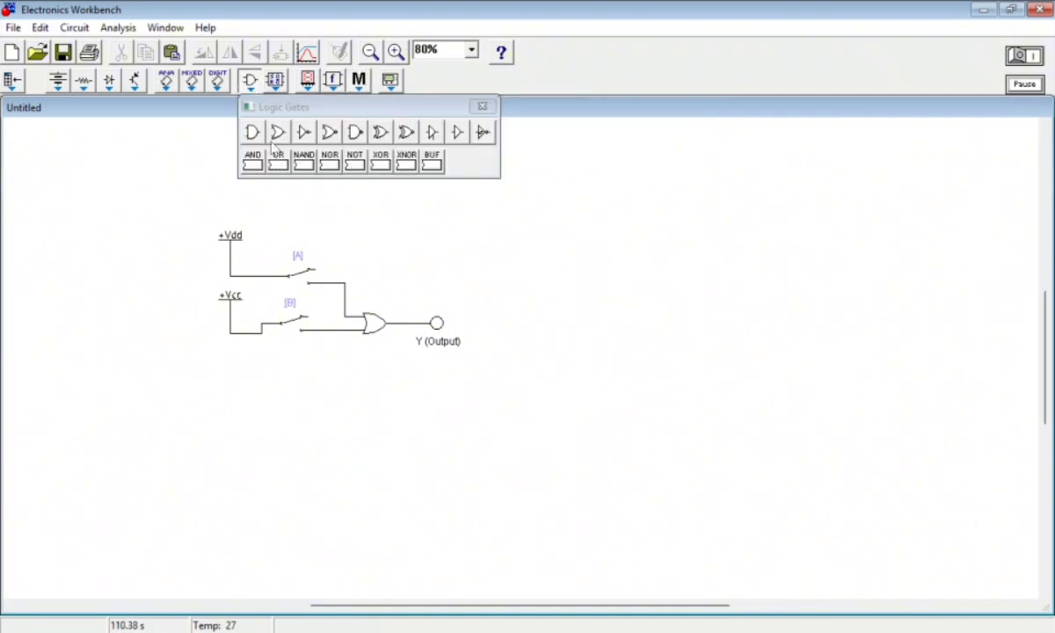
pyautogui.moveTo(277, 131); pyautogui.dragTo(436, 392)
pyautogui.moveTo(440, 335); pyautogui.dragTo(466, 333)
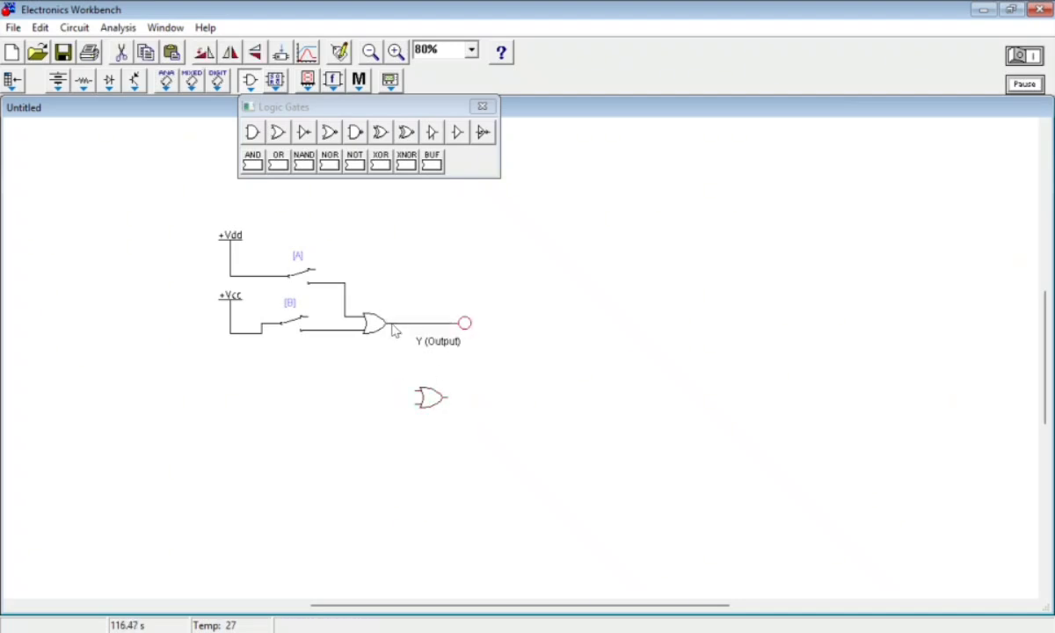
pyautogui.moveTo(434, 402); pyautogui.dragTo(430, 368)
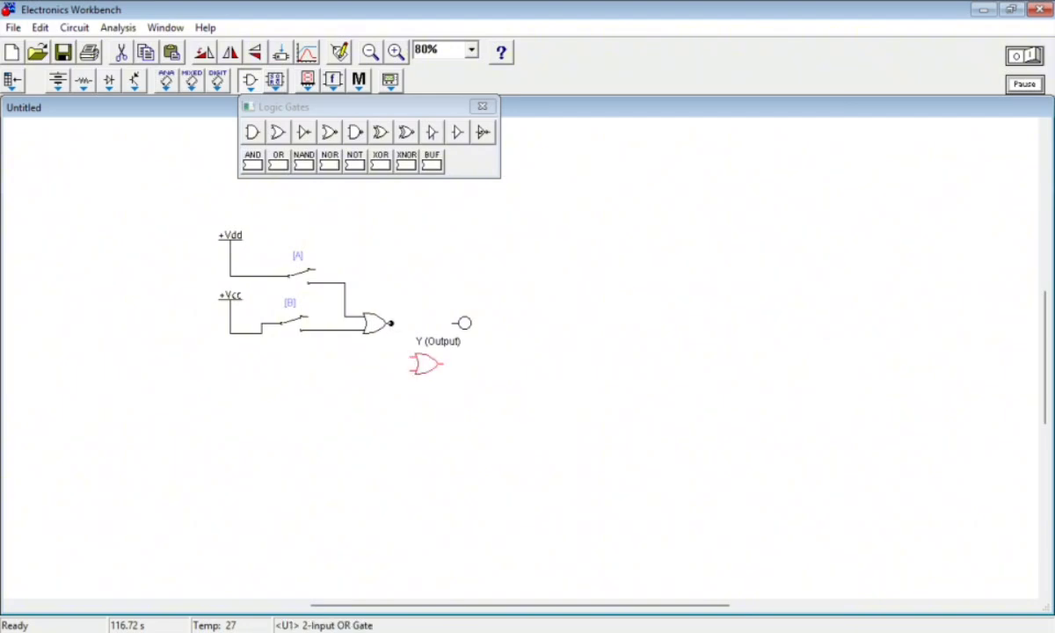
pyautogui.moveTo(390, 323); pyautogui.dragTo(412, 359)
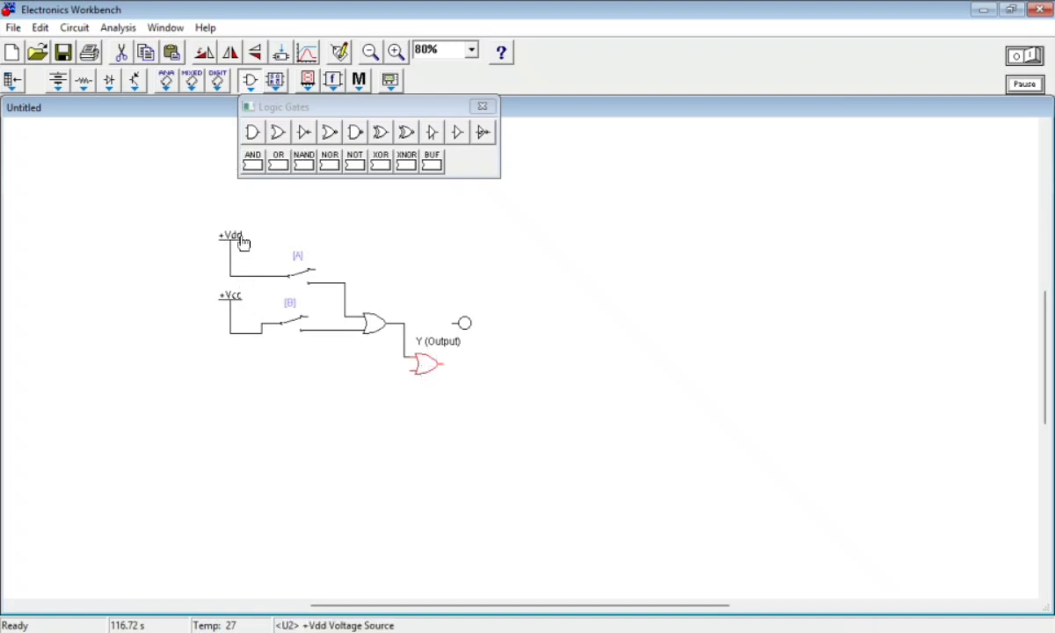
# Add another +Vcc source and a copy of switch B below the existing input branches
pyautogui.click(60, 83)
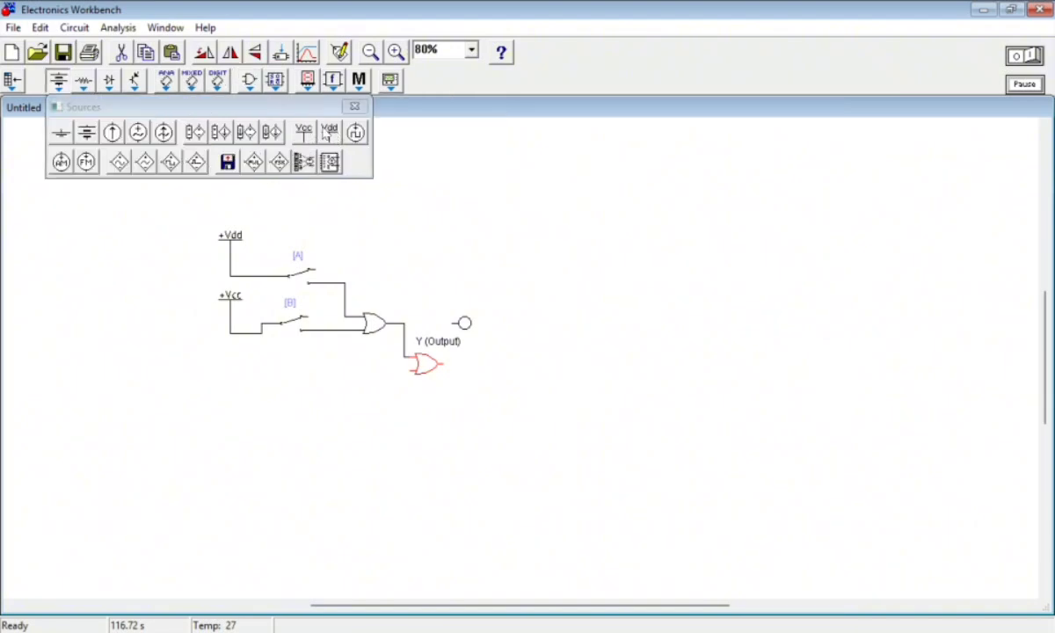
pyautogui.moveTo(304, 132); pyautogui.dragTo(229, 406)
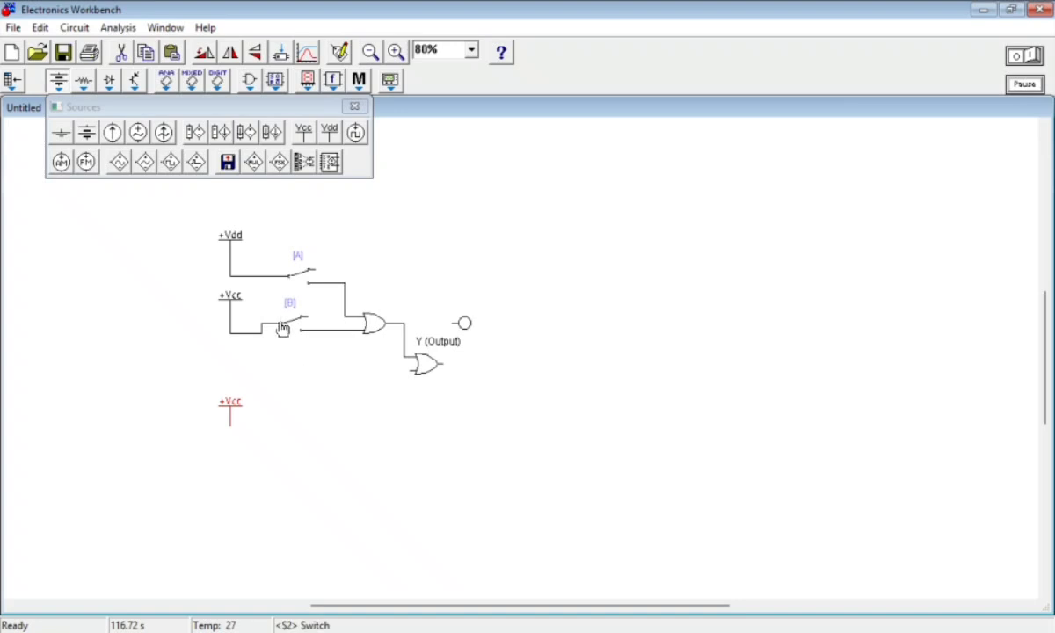
pyautogui.moveTo(283, 329); pyautogui.dragTo(284, 330)
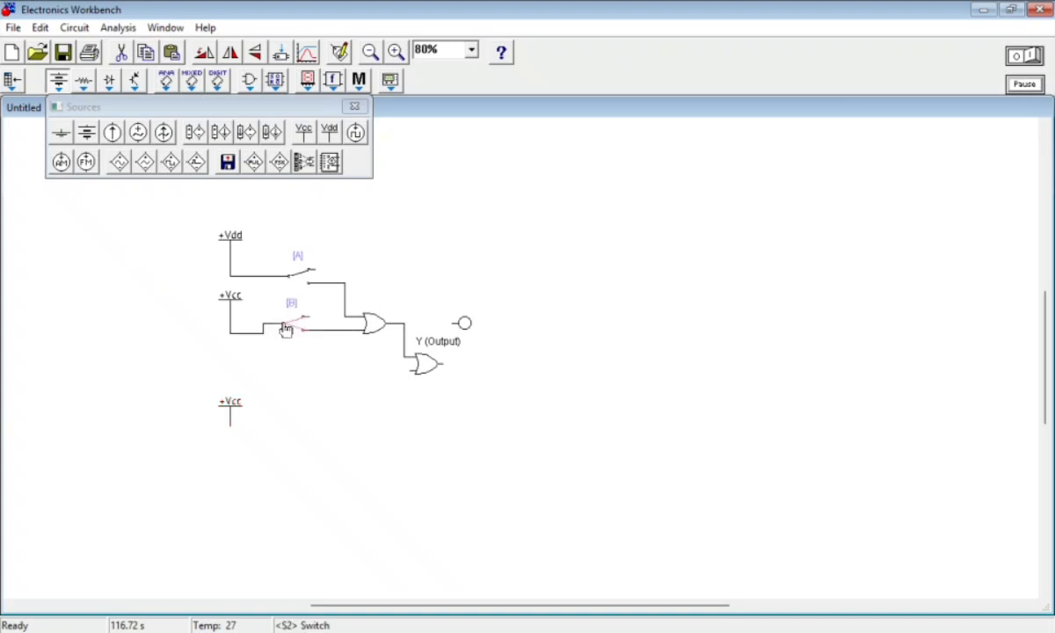
pyautogui.hotkey('ctrl', 'v')
pyautogui.moveTo(511, 369); pyautogui.dragTo(236, 382)
pyautogui.moveTo(269, 429); pyautogui.dragTo(280, 386)
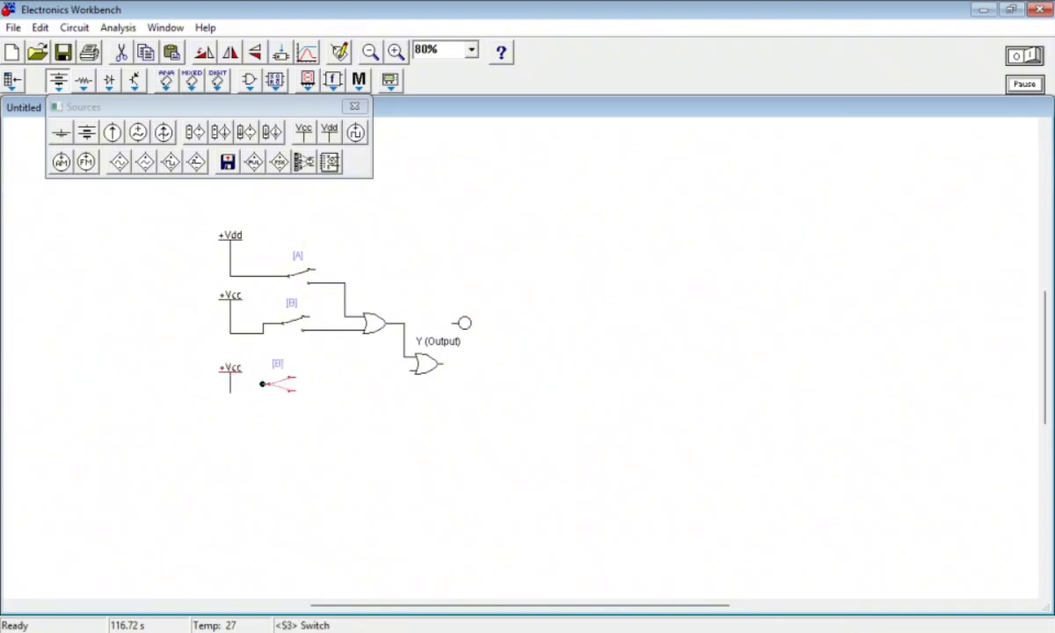
# Wire the new +Vcc source through the copied switch to the second OR gate's lower input and tidy their positions
pyautogui.moveTo(270, 390); pyautogui.dragTo(413, 370)
pyautogui.moveTo(230, 392); pyautogui.dragTo(204, 367)
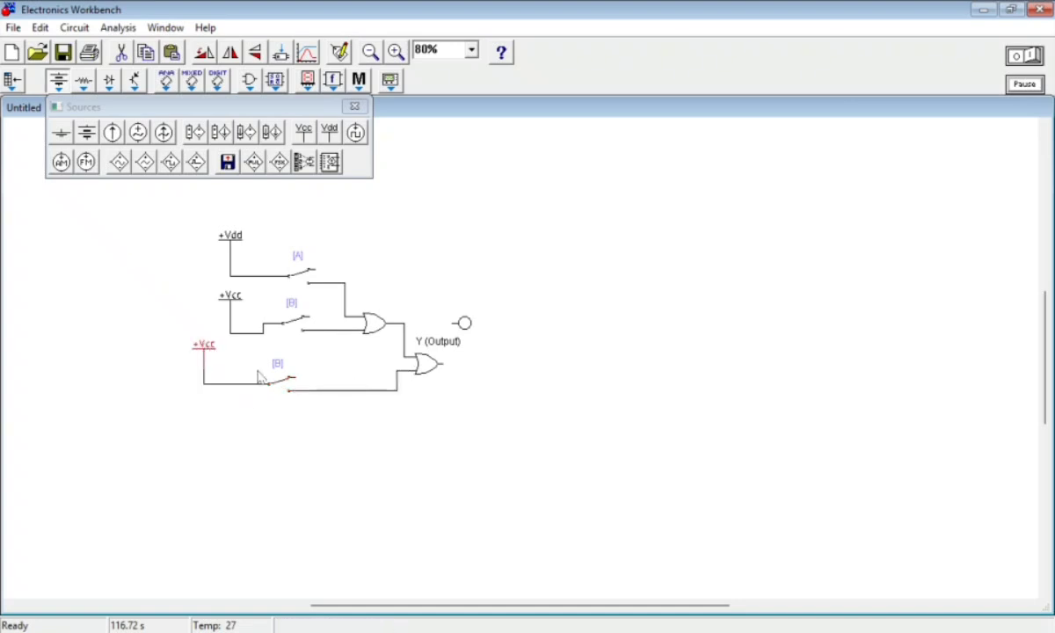
pyautogui.moveTo(286, 389); pyautogui.dragTo(281, 378)
# Set the control key of the copied third switch to C
pyautogui.rightClick(282, 376)
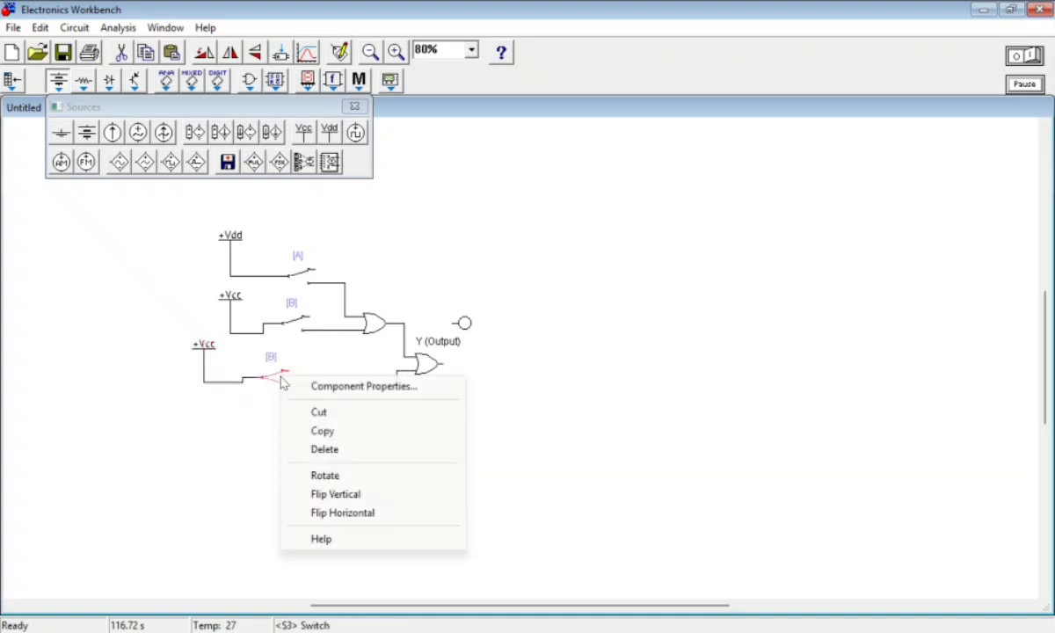
pyautogui.click(364, 386)
pyautogui.write('c')
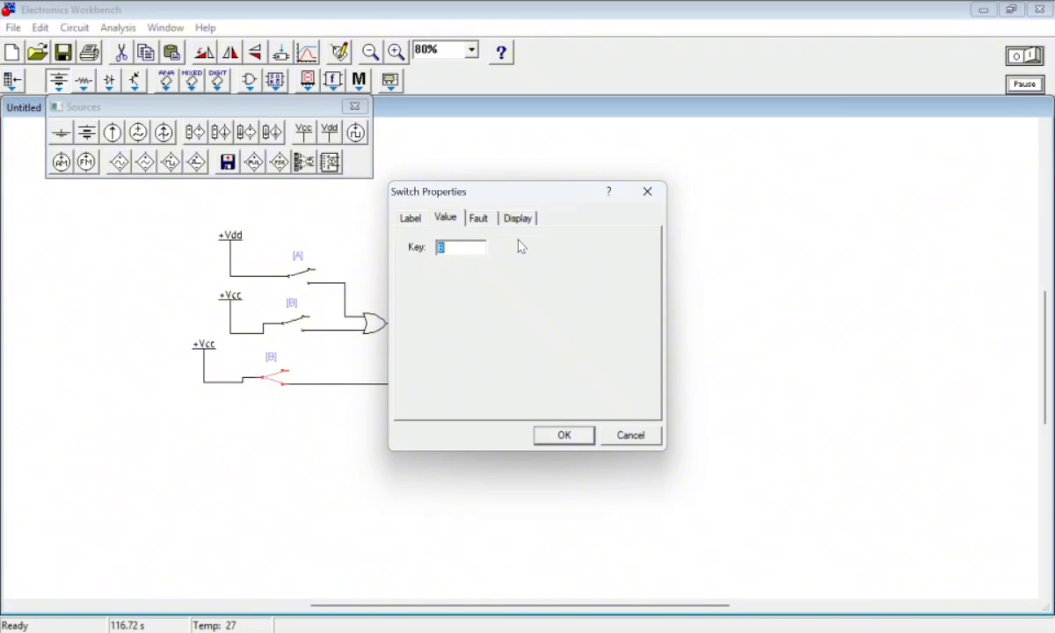
pyautogui.press('Return')
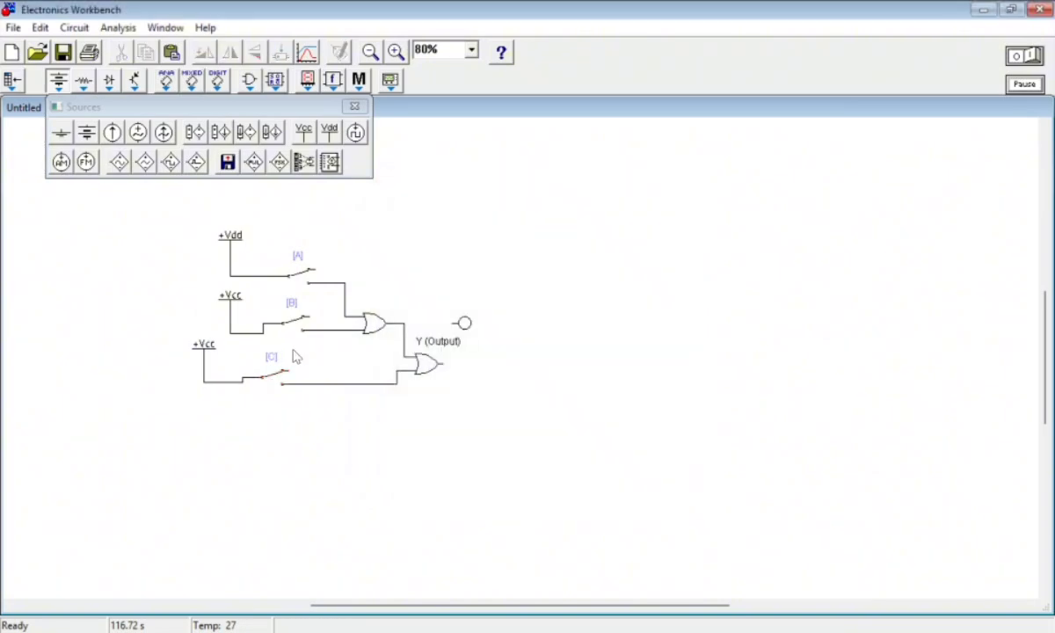
# Connect the probe to the second OR gate's output and place the Y (Output) label below it
pyautogui.moveTo(466, 324); pyautogui.dragTo(487, 365)
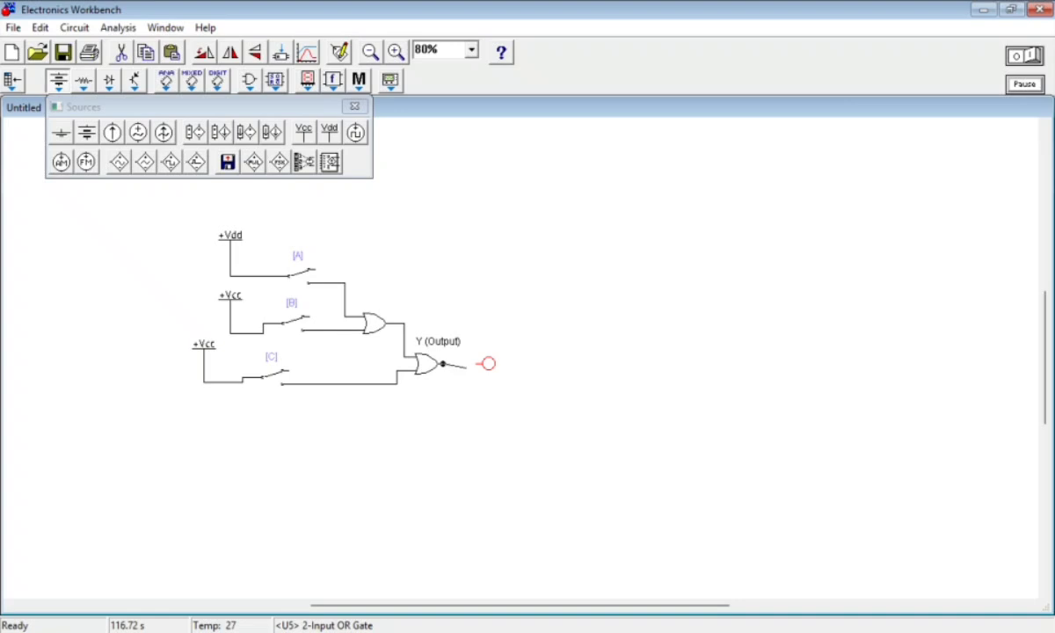
pyautogui.moveTo(443, 347); pyautogui.dragTo(502, 388)
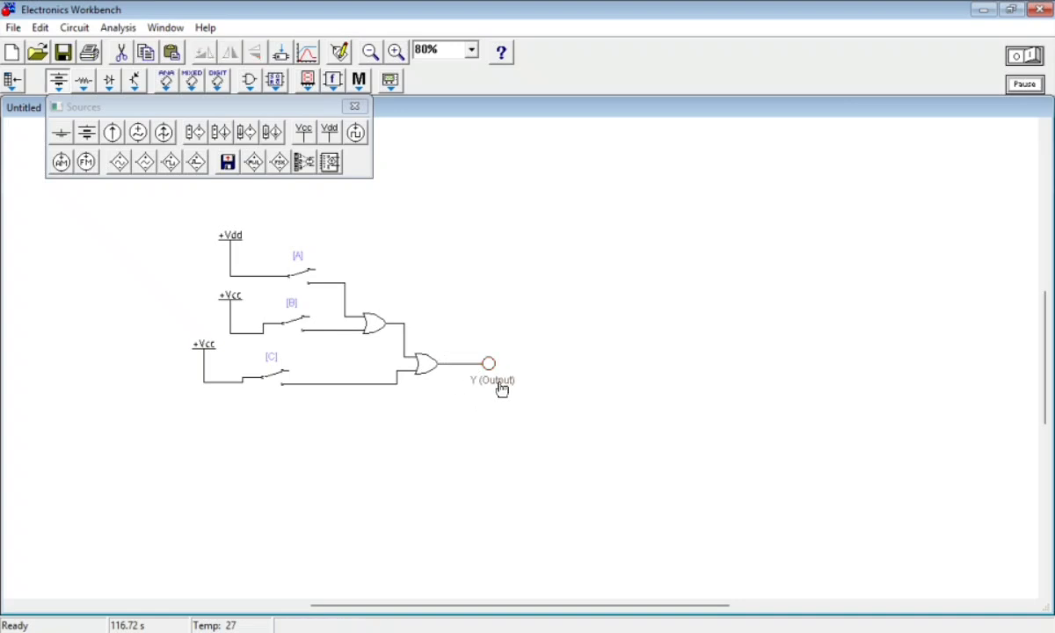
# Start the simulation and align switch C and its +Vcc source with the branches above
pyautogui.click(1016, 58)
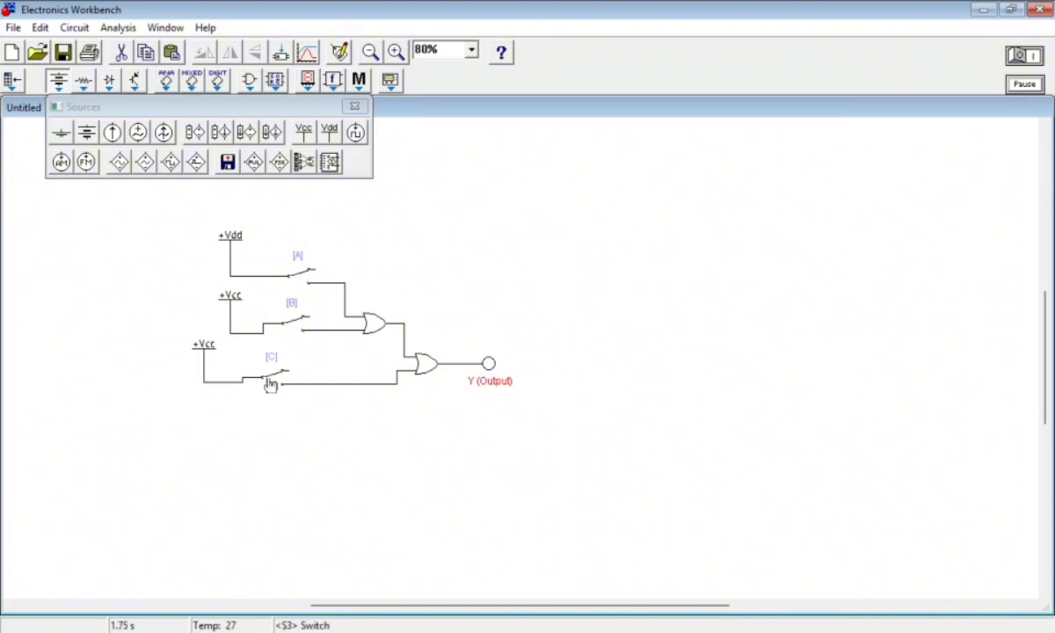
pyautogui.moveTo(271, 382); pyautogui.dragTo(299, 374)
pyautogui.moveTo(206, 352); pyautogui.dragTo(233, 363)
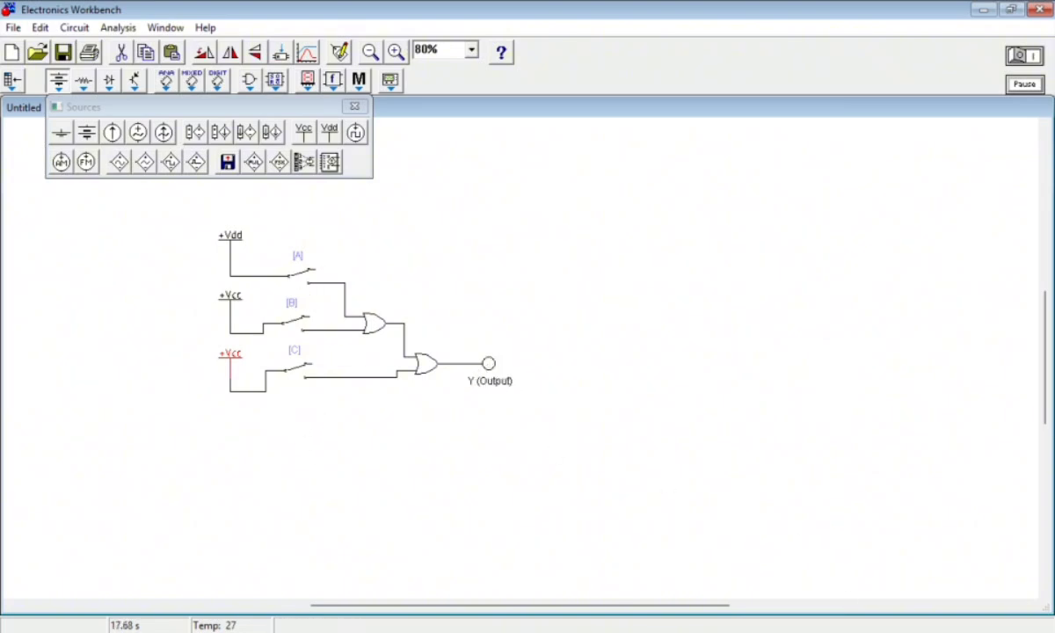
# Check the circuit against the 3 Input OR Gate truth table in the browser by toggling switches A, B and C
pyautogui.hotkey('alt', 'Tab')
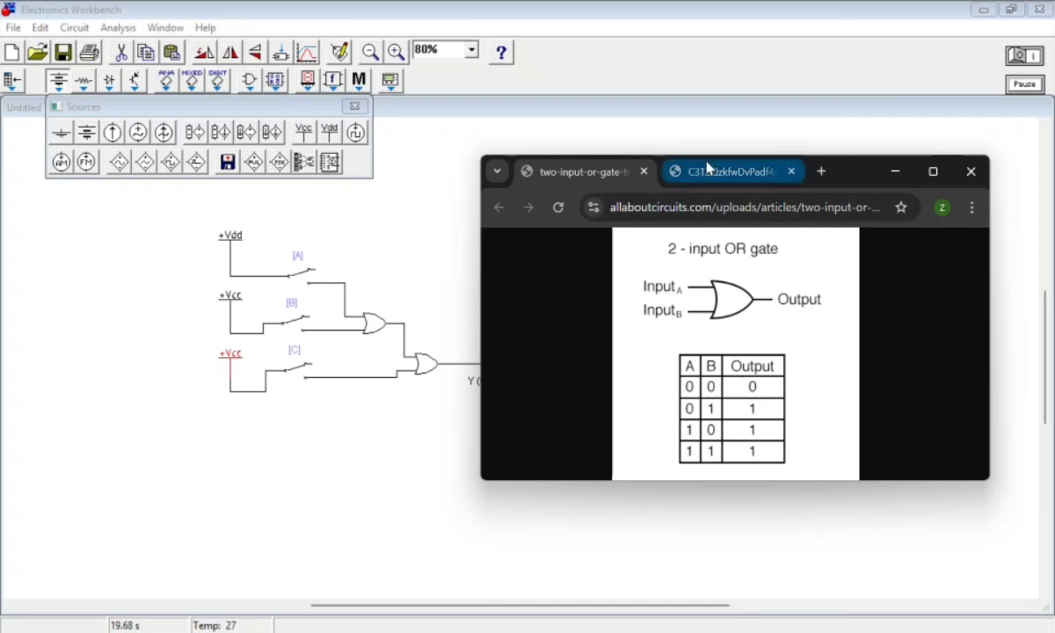
pyautogui.click(706, 168)
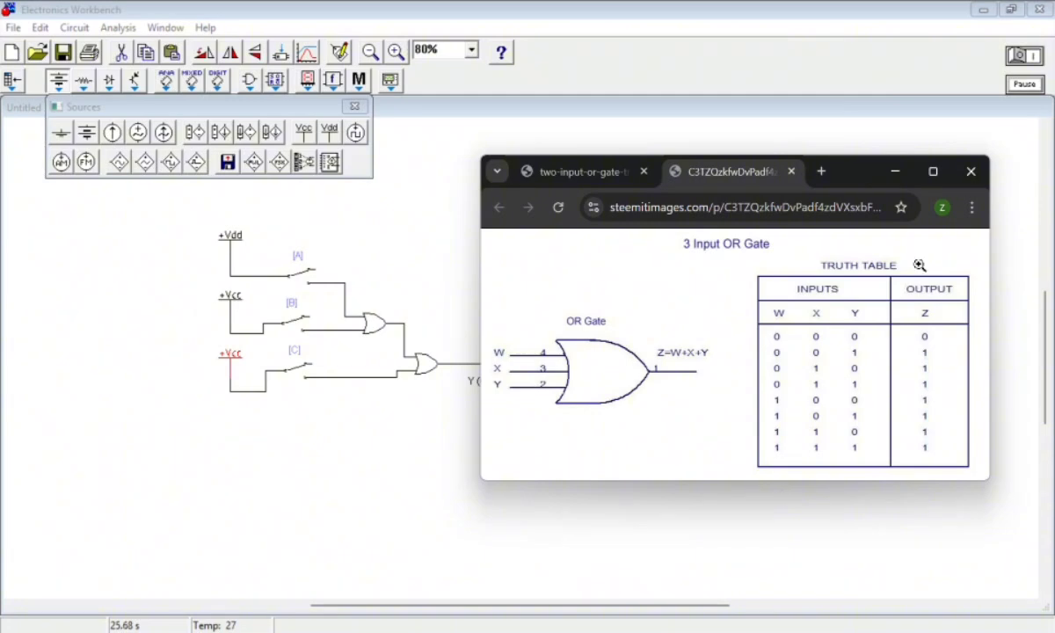
pyautogui.click(896, 171)
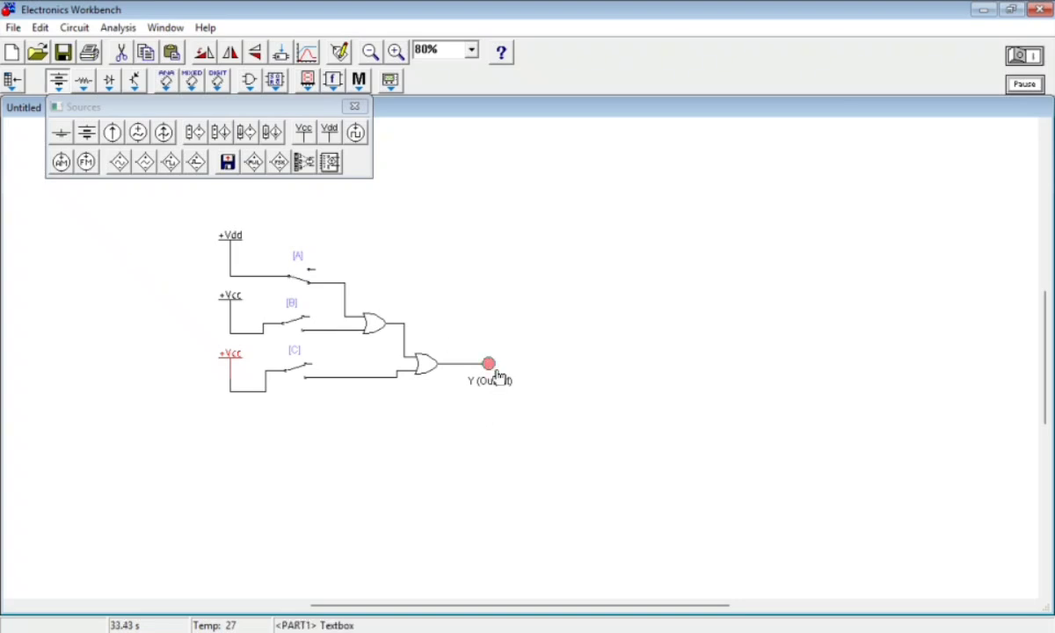
pyautogui.hotkey('alt', 'Tab')
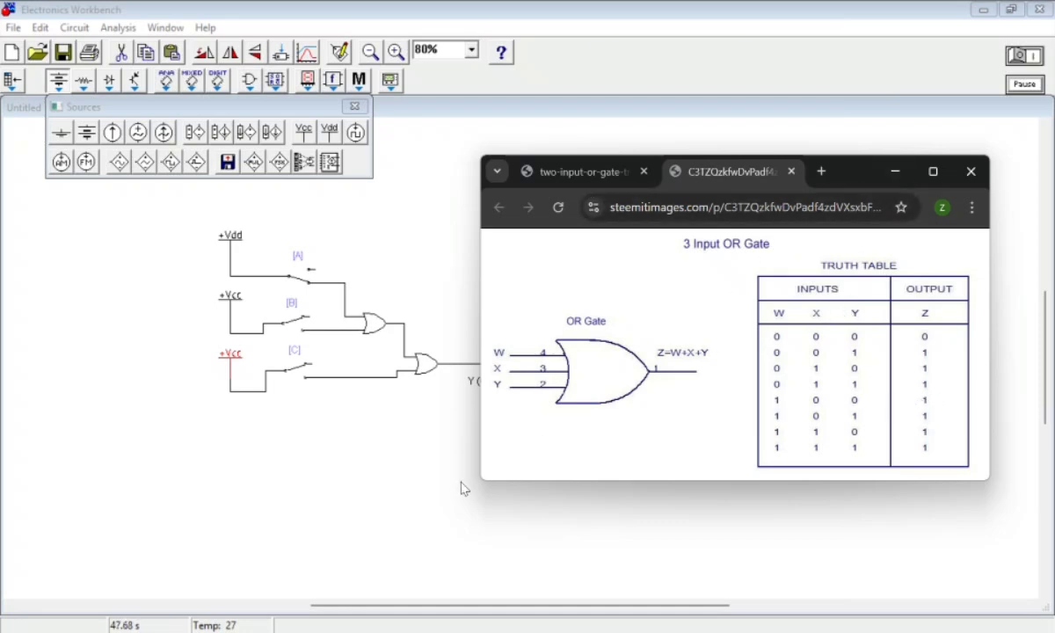
pyautogui.click(359, 483)
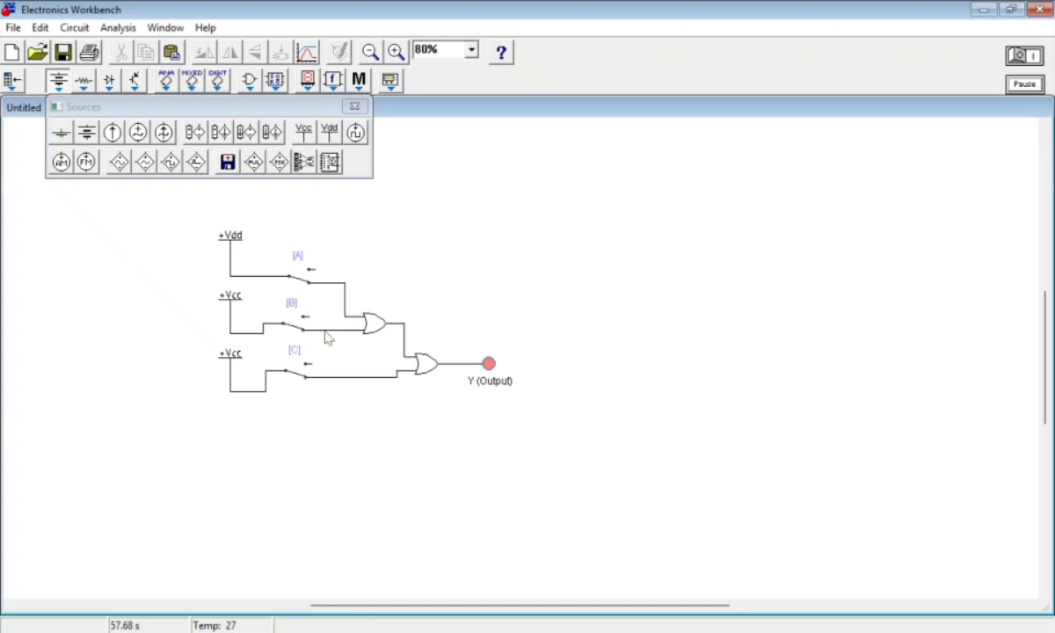
pyautogui.press('b')
pyautogui.press('a')
pyautogui.press('c')
# Delete the whole three-input OR circuit and close the Sources palette
pyautogui.moveTo(167, 185); pyautogui.dragTo(670, 460)
pyautogui.press('Delete')
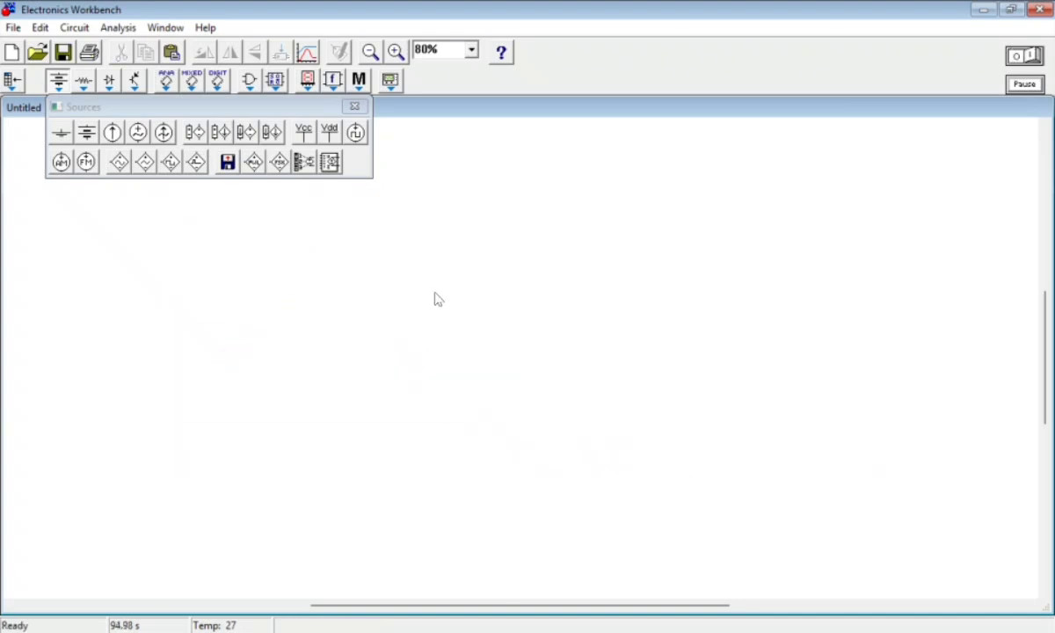
pyautogui.click(355, 107)
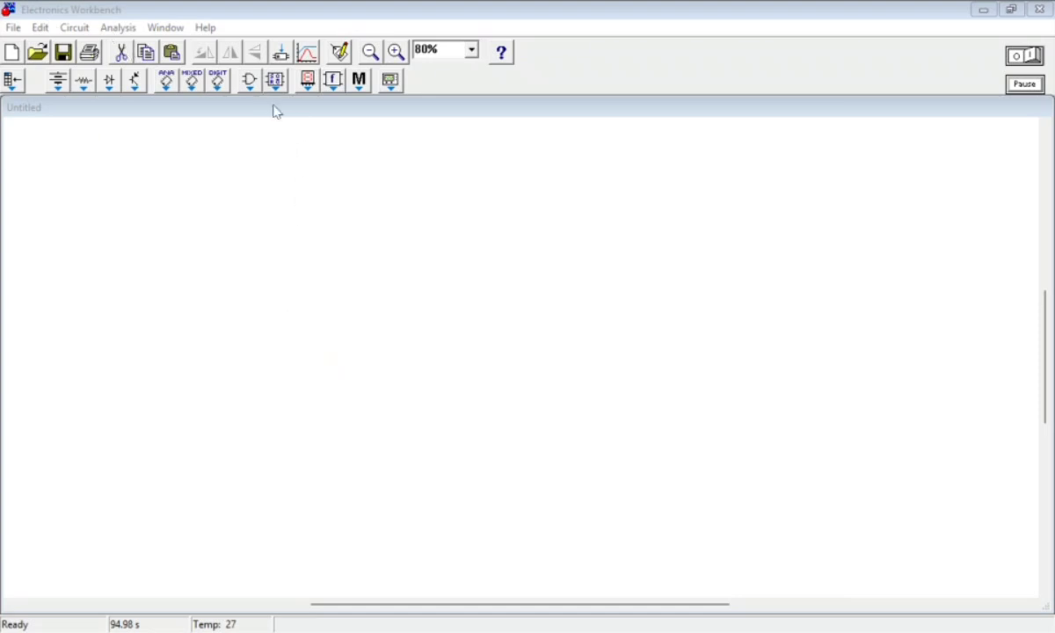
# Browse the OR gate IC models 4071, 4072, 4075 and 7432, comparing the two quad 2-input types
pyautogui.click(250, 81)
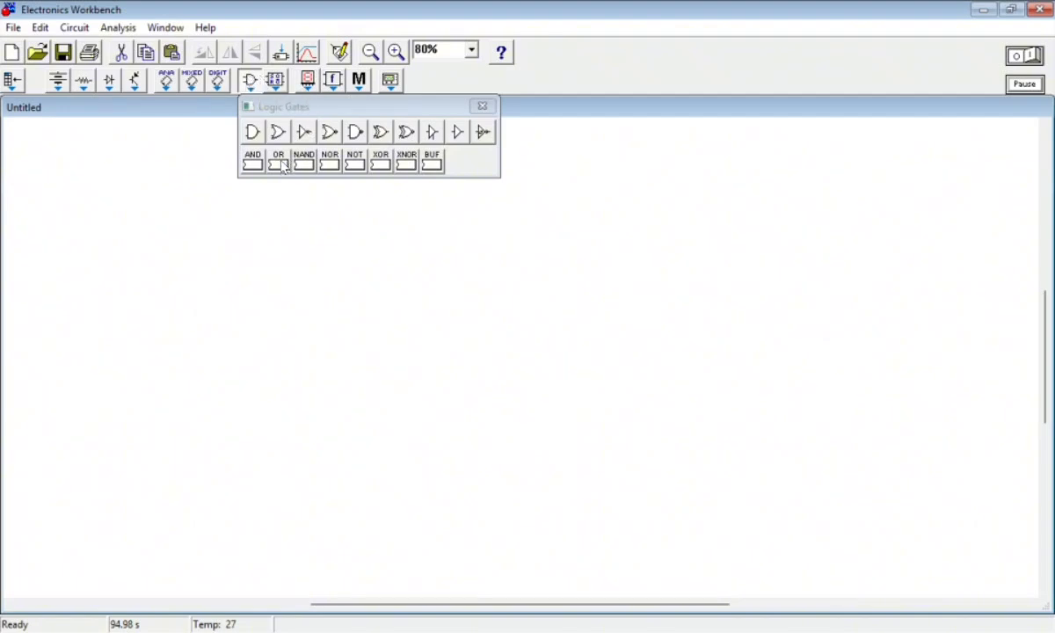
pyautogui.moveTo(279, 166); pyautogui.dragTo(492, 311)
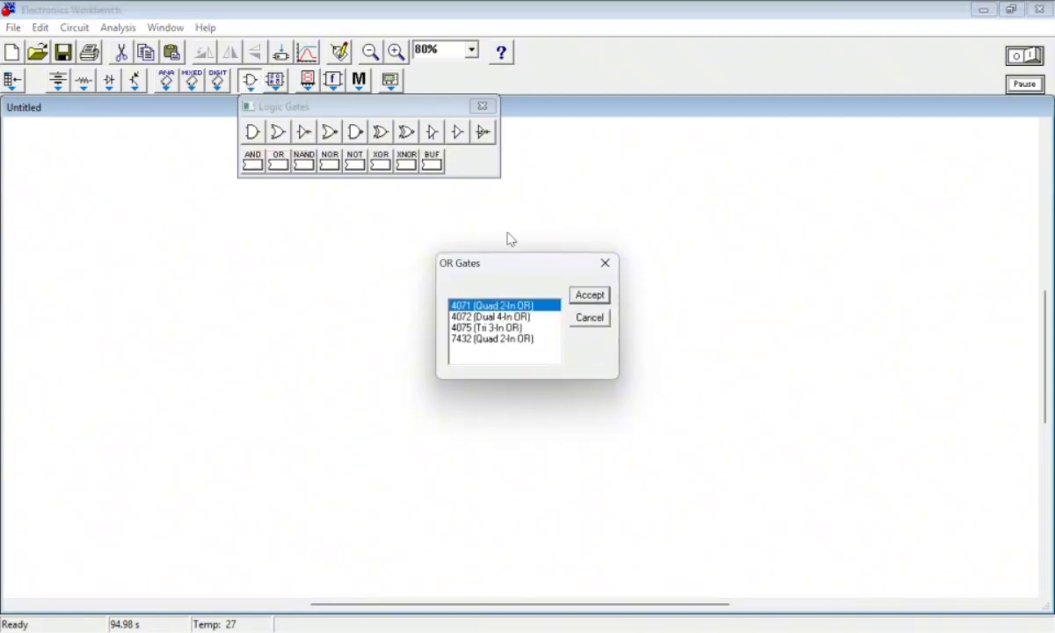
pyautogui.click(492, 316)
pyautogui.click(509, 338)
pyautogui.click(503, 318)
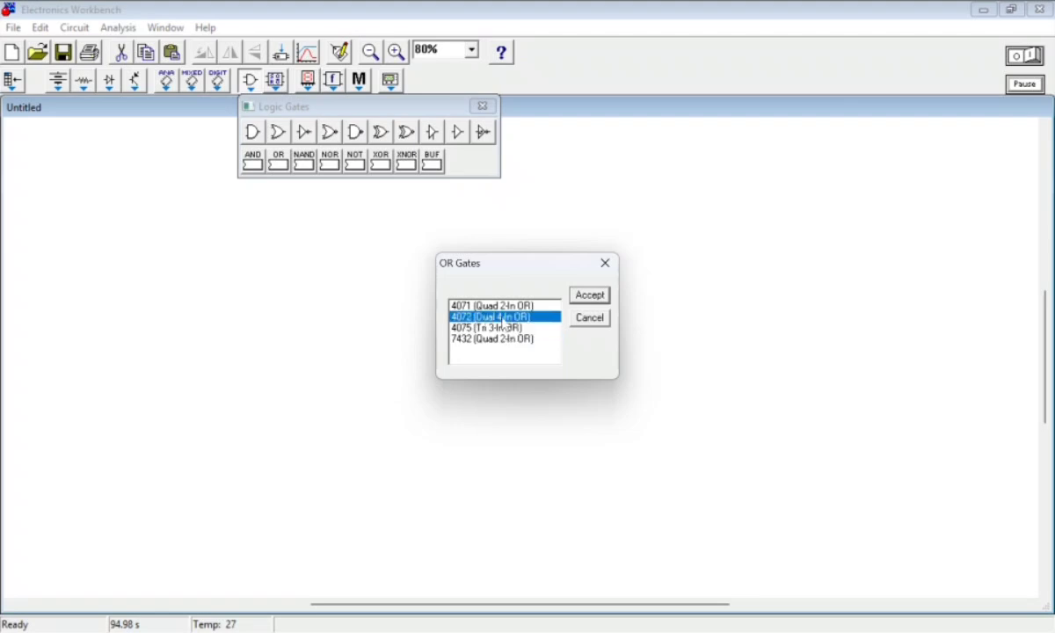
pyautogui.click(500, 306)
pyautogui.click(501, 317)
pyautogui.click(503, 328)
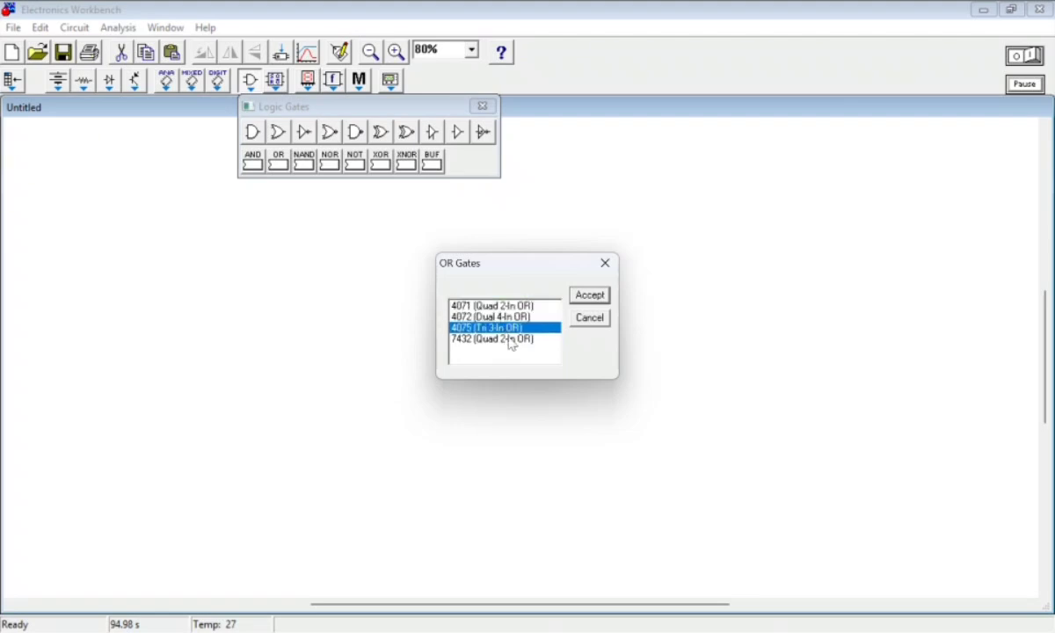
pyautogui.click(510, 339)
pyautogui.click(470, 306)
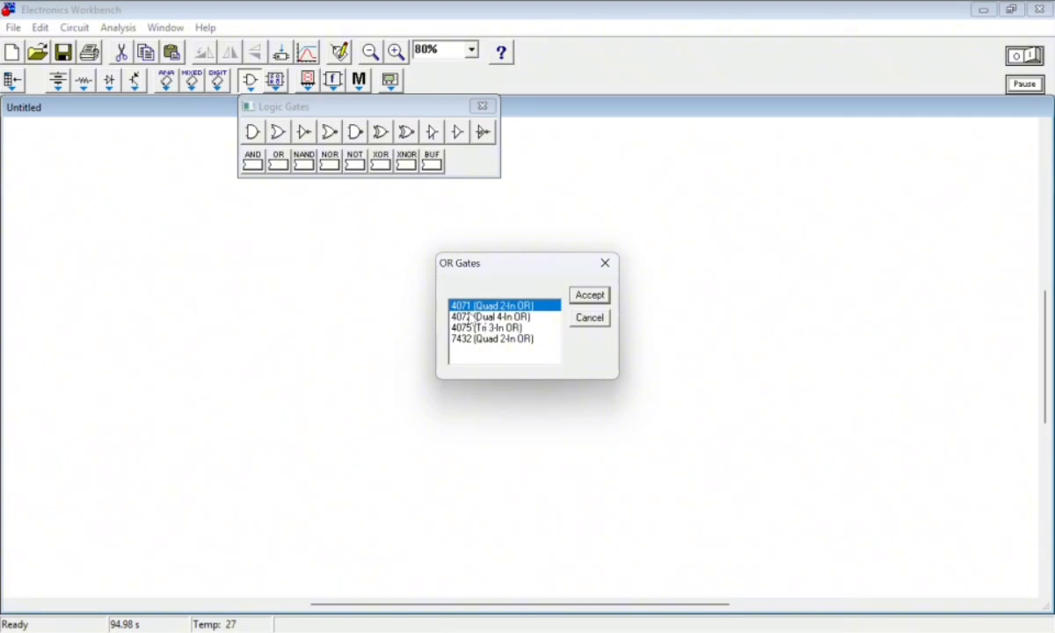
pyautogui.click(519, 339)
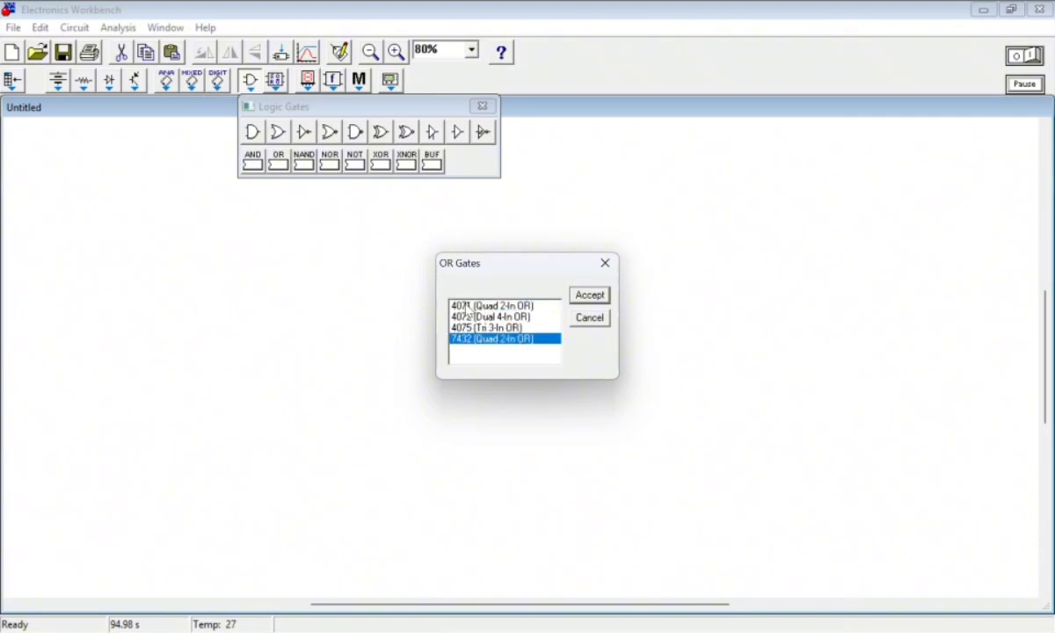
pyautogui.click(454, 306)
pyautogui.click(482, 340)
pyautogui.click(484, 307)
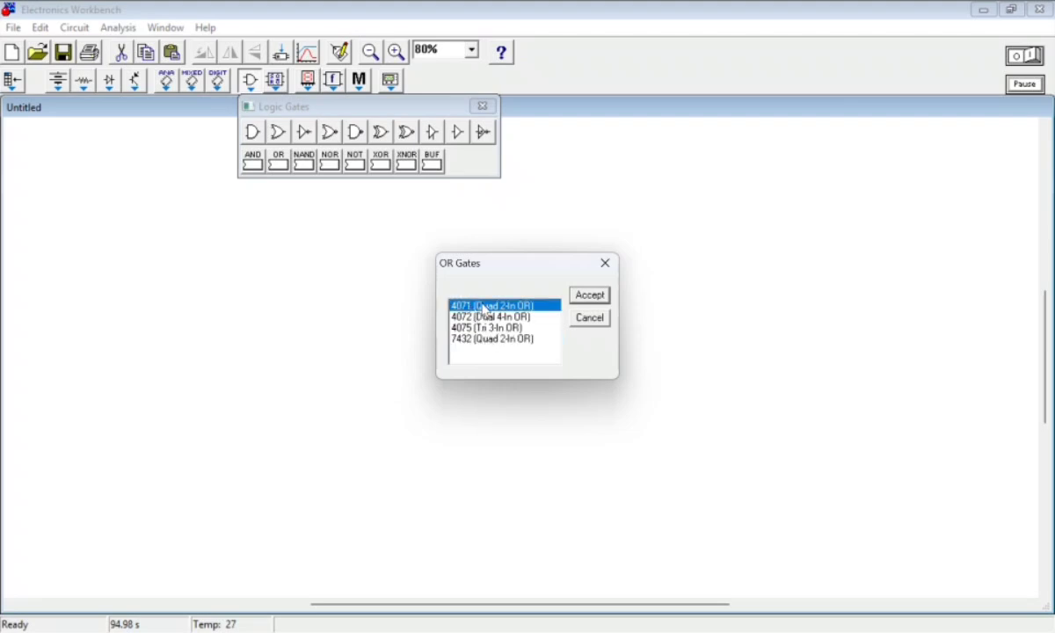
pyautogui.click(481, 341)
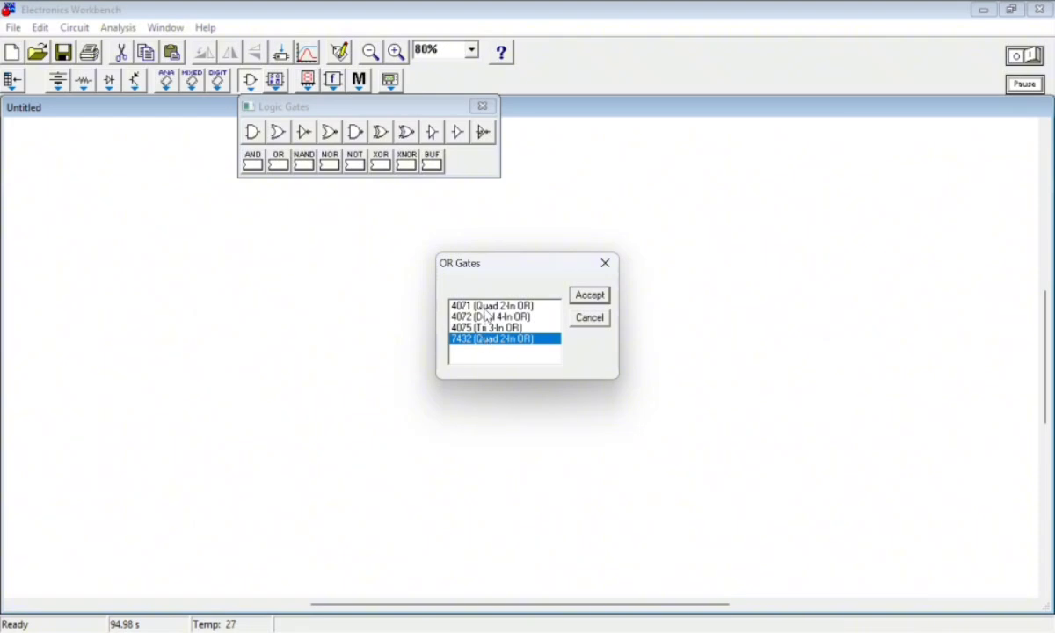
pyautogui.click(466, 307)
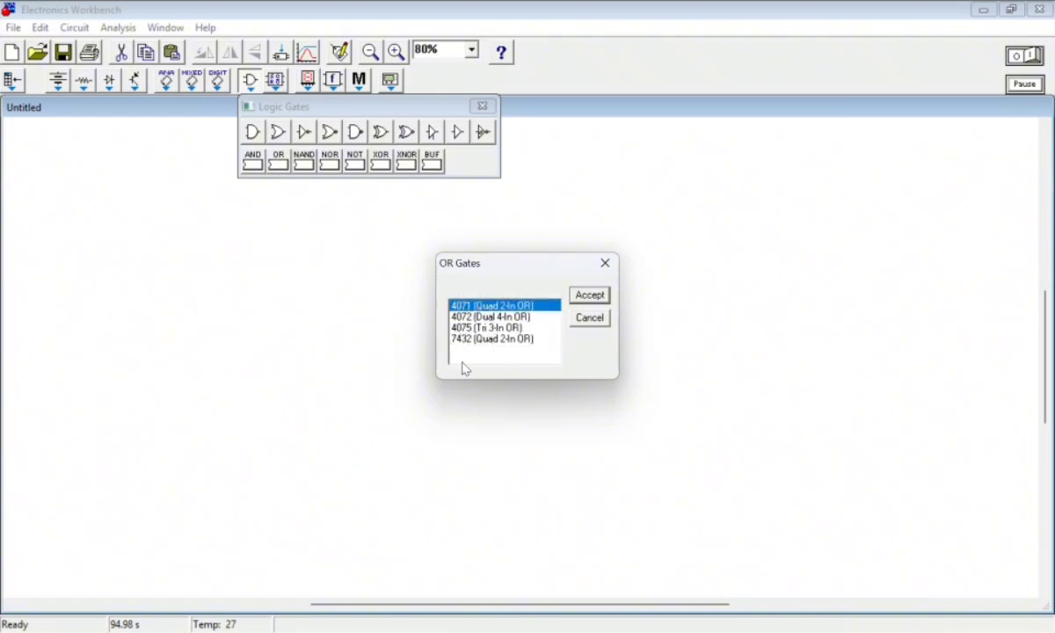
pyautogui.click(505, 341)
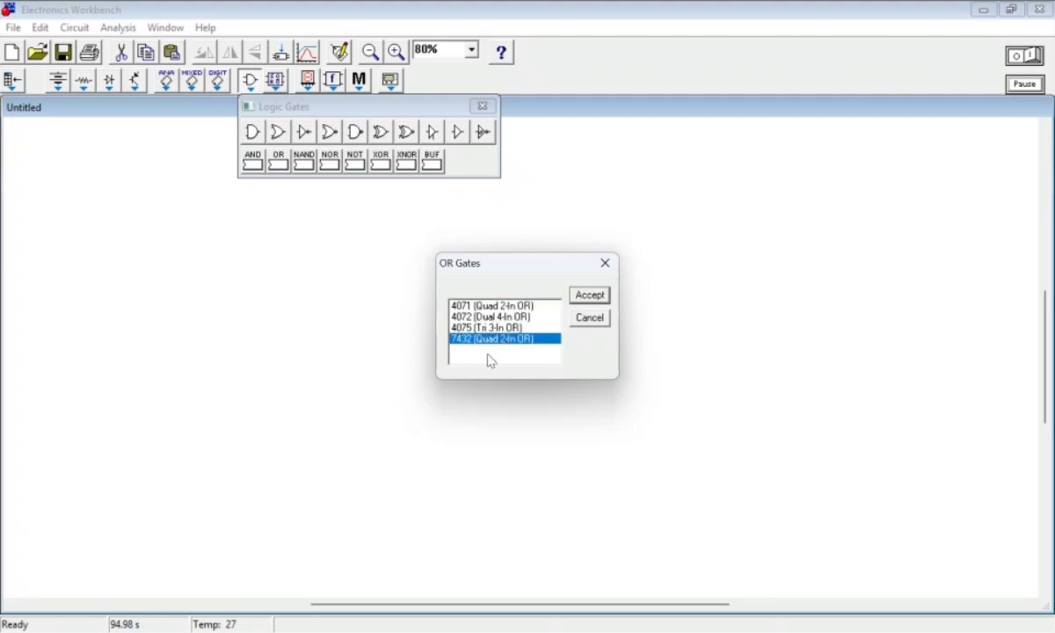
pyautogui.click(495, 306)
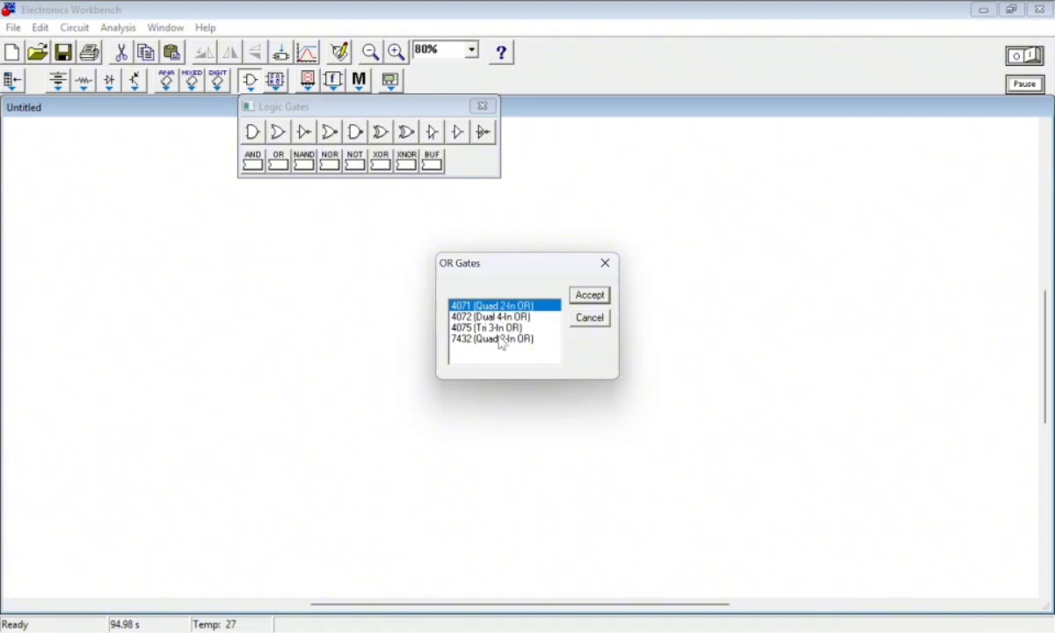
pyautogui.click(499, 342)
pyautogui.click(499, 311)
pyautogui.click(501, 341)
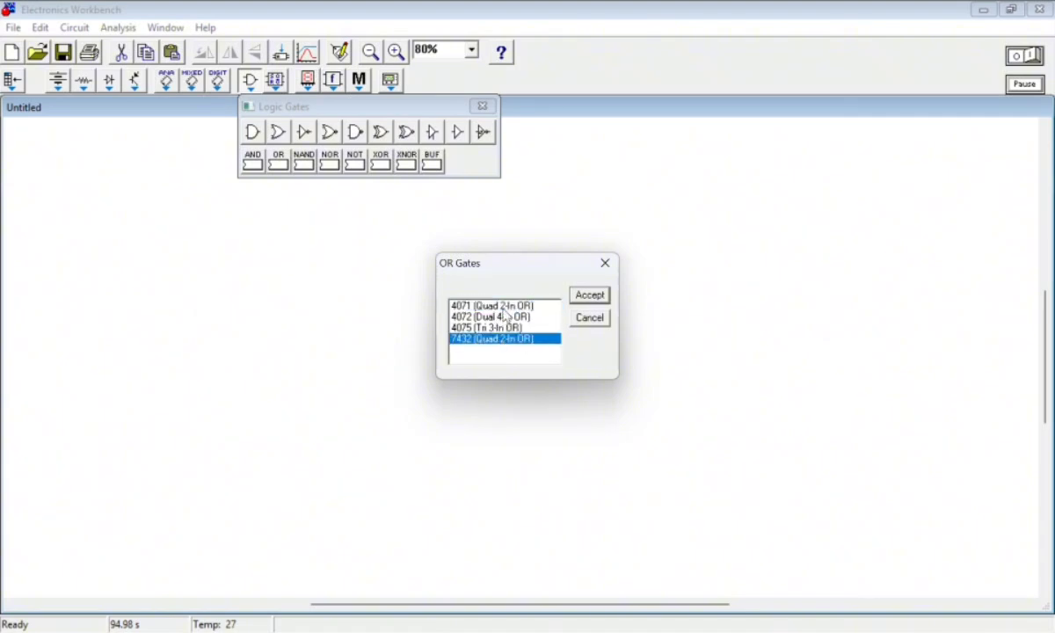
# Place a 7432 (Quad 2-In OR) IC in the middle of the workspace and close the Logic Gates palette
pyautogui.click(503, 308)
pyautogui.click(504, 329)
pyautogui.click(503, 341)
pyautogui.click(587, 298)
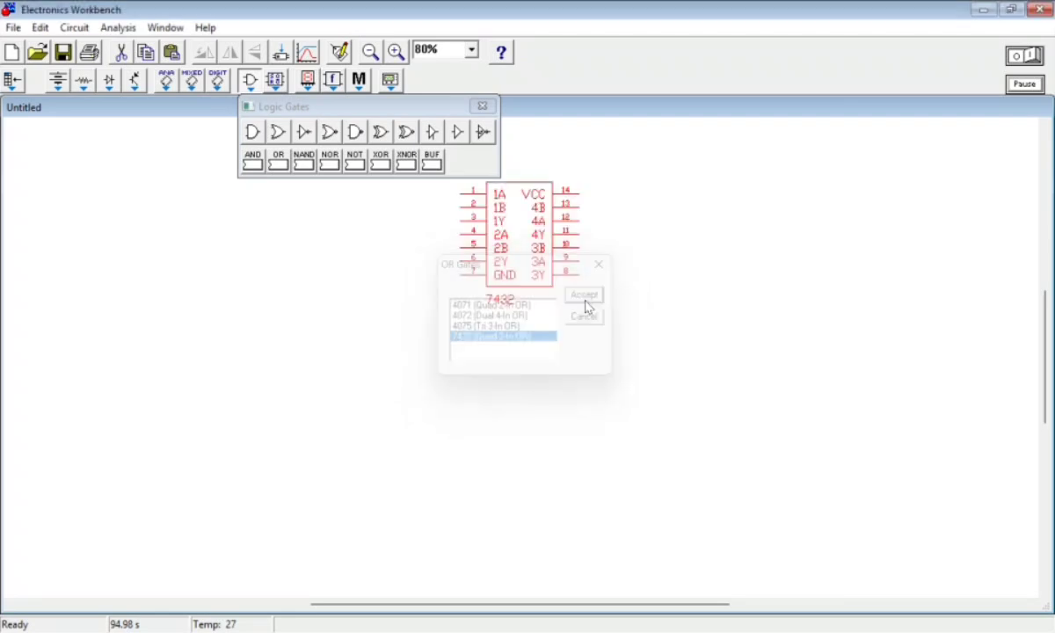
pyautogui.moveTo(517, 274); pyautogui.dragTo(501, 343)
pyautogui.click(617, 368)
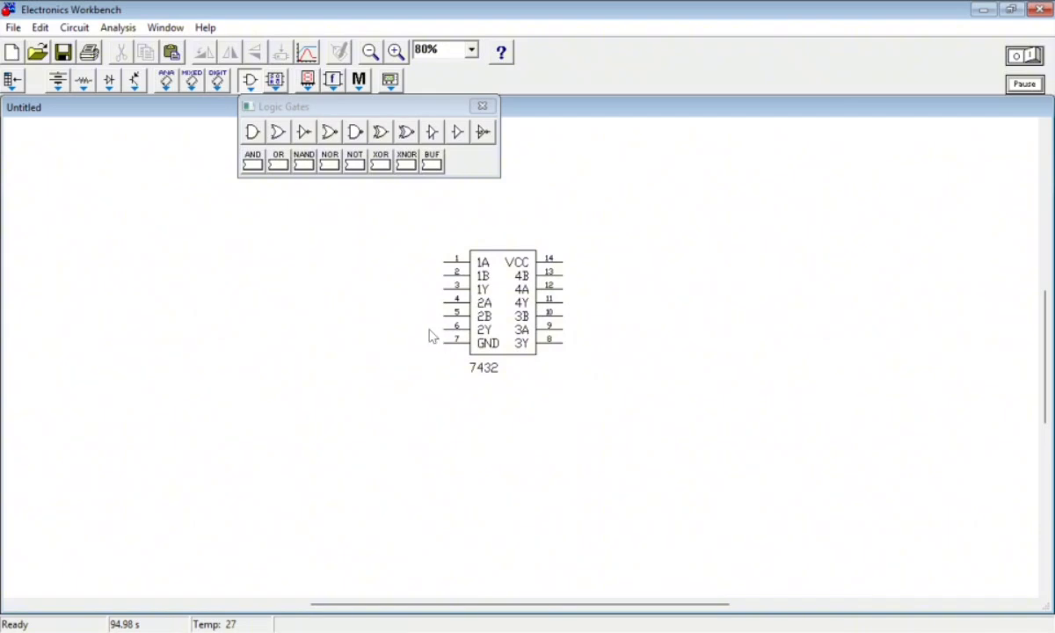
pyautogui.click(482, 106)
# Examine the 7432's pin layout, covering the inputs and outputs of its four gates plus VCC and GND
pyautogui.moveTo(510, 306); pyautogui.dragTo(473, 278)
pyautogui.click(383, 217)
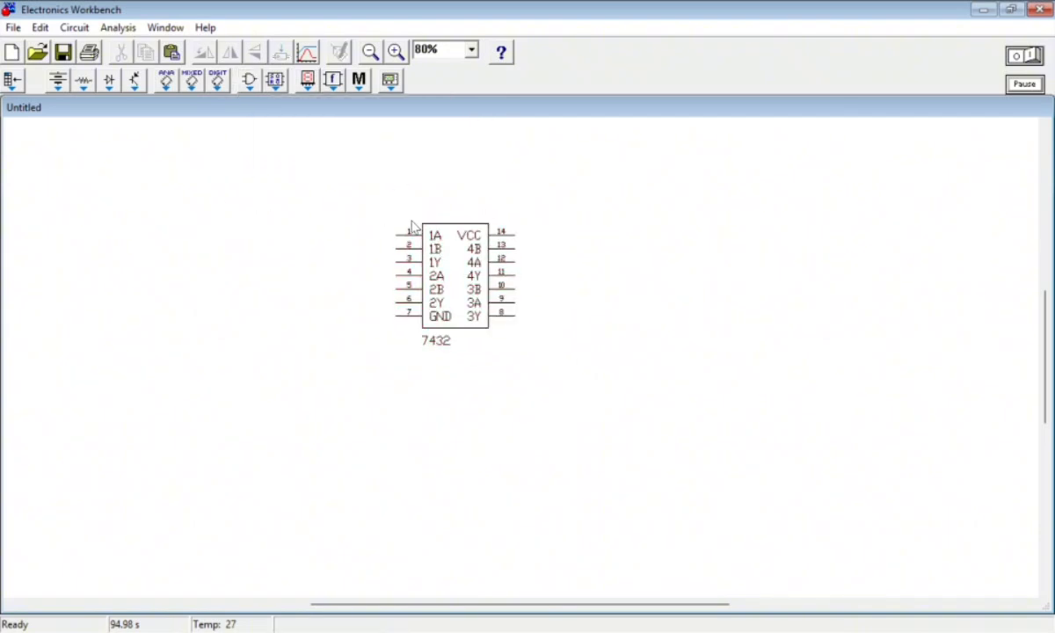
pyautogui.moveTo(453, 292); pyautogui.dragTo(474, 332)
pyautogui.click(457, 239)
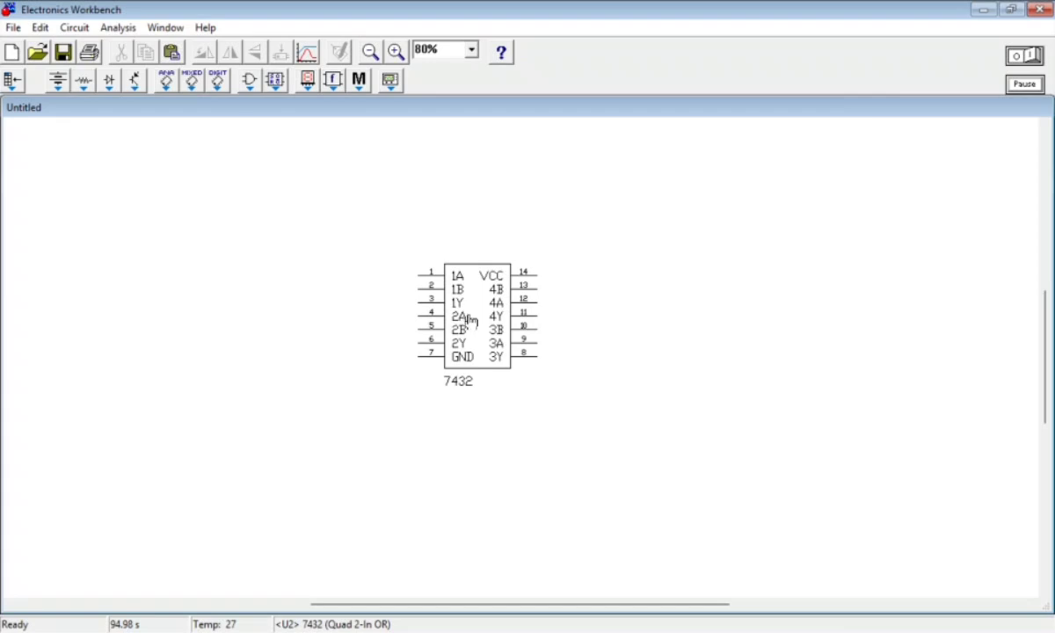
pyautogui.moveTo(465, 315); pyautogui.dragTo(471, 291)
pyautogui.click(488, 473)
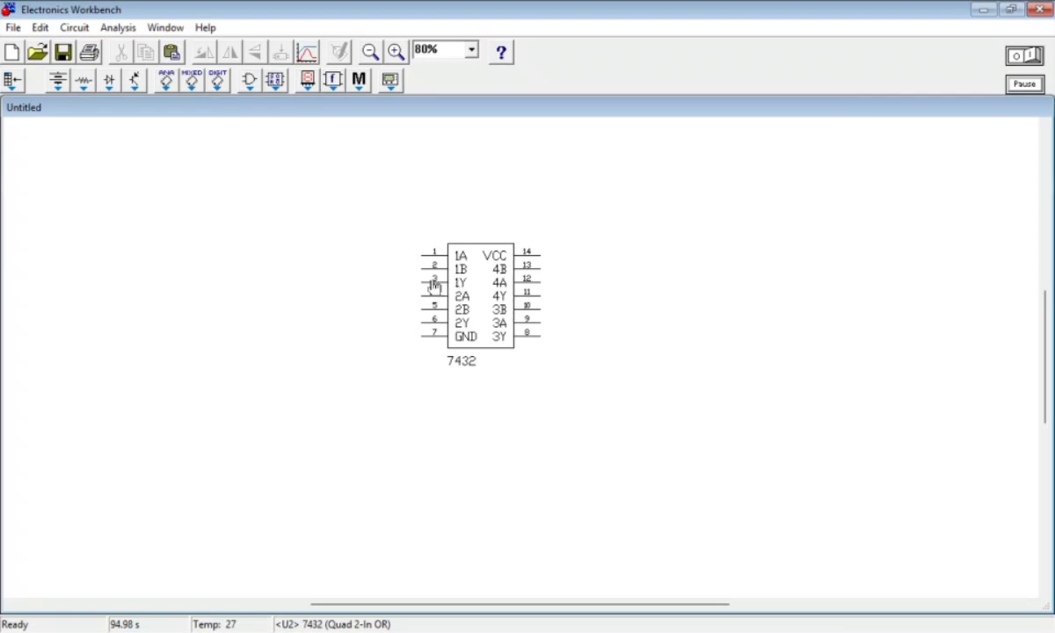
pyautogui.moveTo(434, 310)
pyautogui.mouseDown()
pyautogui.moveTo(404, 330)
pyautogui.moveTo(466, 299)
pyautogui.moveTo(436, 304)
pyautogui.moveTo(435, 328)
pyautogui.mouseUp()
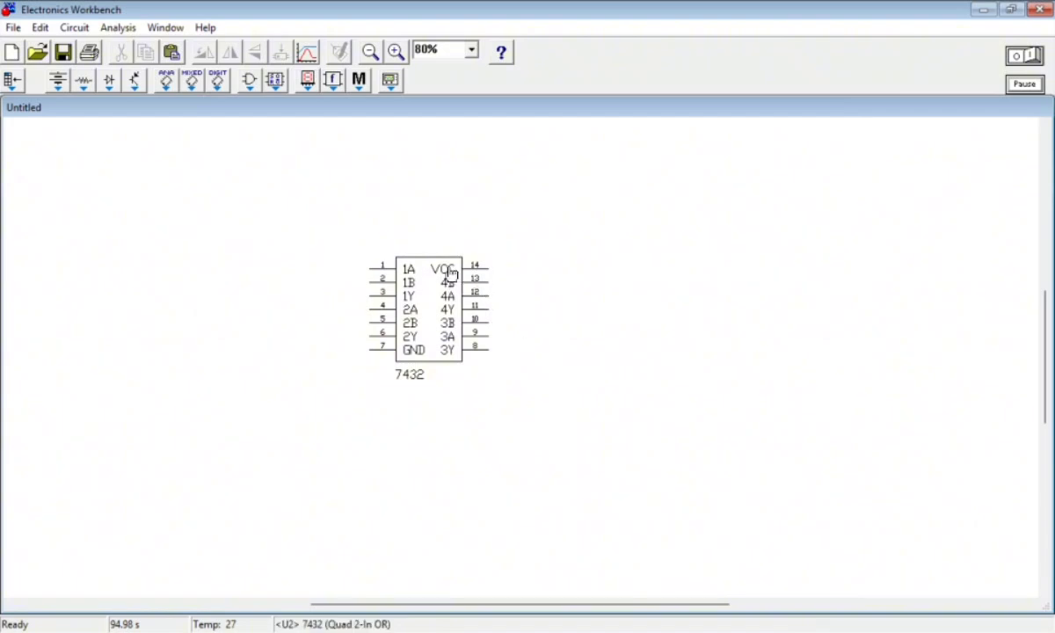
pyautogui.moveTo(420, 310); pyautogui.dragTo(423, 295)
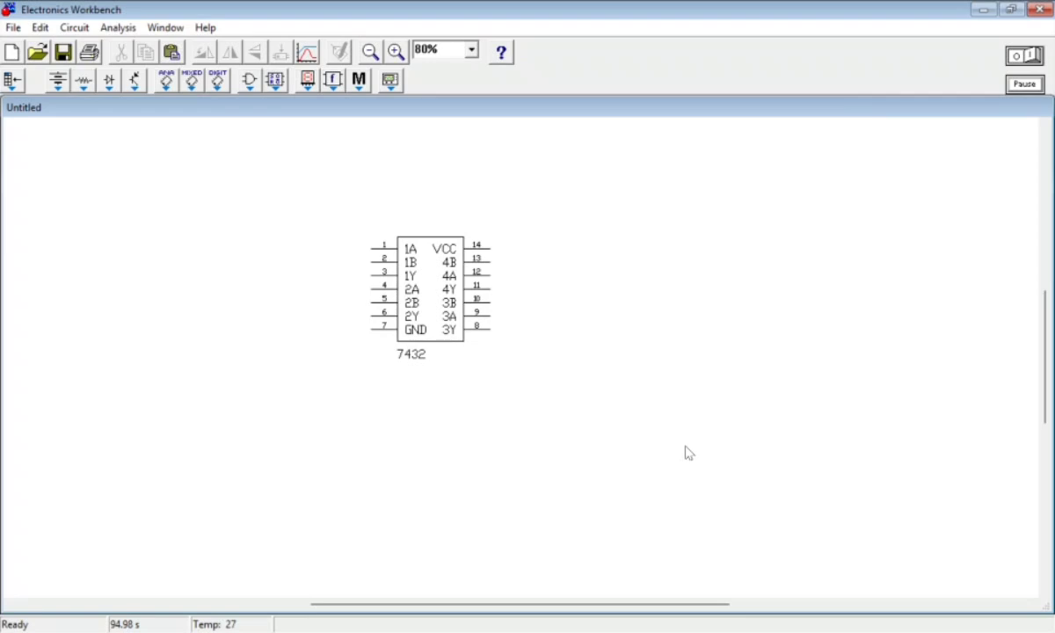
pyautogui.click(454, 27)
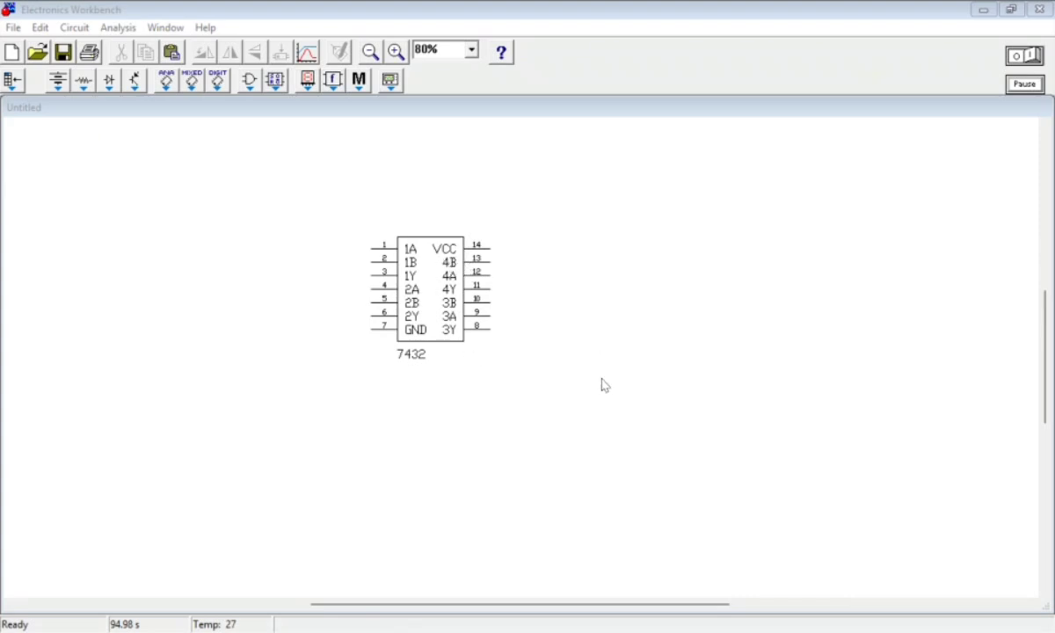
pyautogui.moveTo(428, 287); pyautogui.dragTo(484, 307)
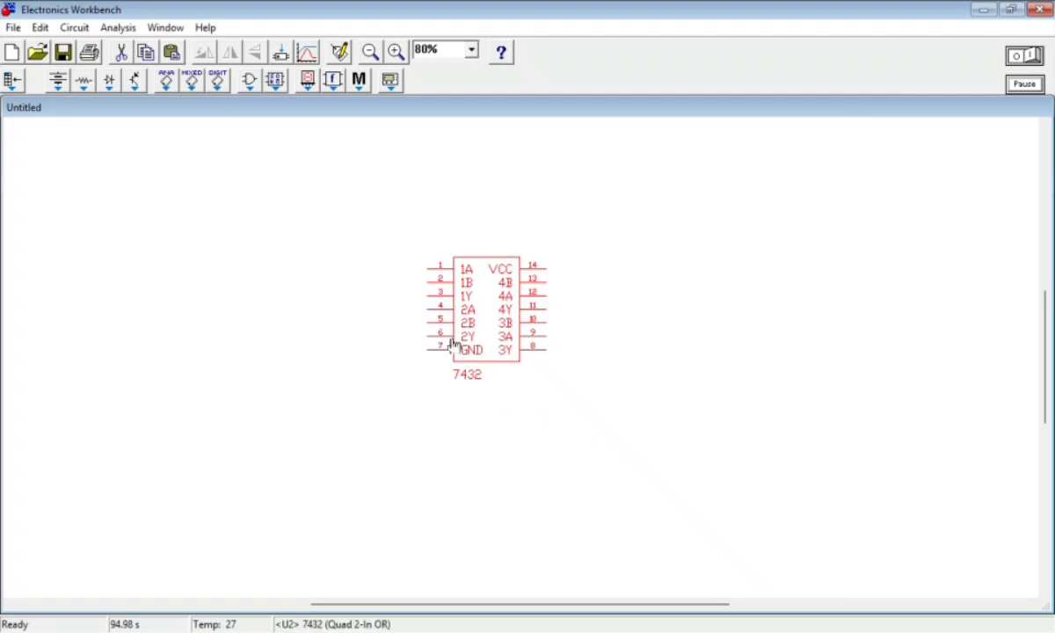
pyautogui.moveTo(456, 358); pyautogui.dragTo(461, 365)
pyautogui.click(421, 407)
pyautogui.moveTo(502, 326)
pyautogui.mouseDown()
pyautogui.moveTo(501, 291)
pyautogui.moveTo(496, 344)
pyautogui.mouseUp()
pyautogui.click(496, 356)
pyautogui.click(499, 426)
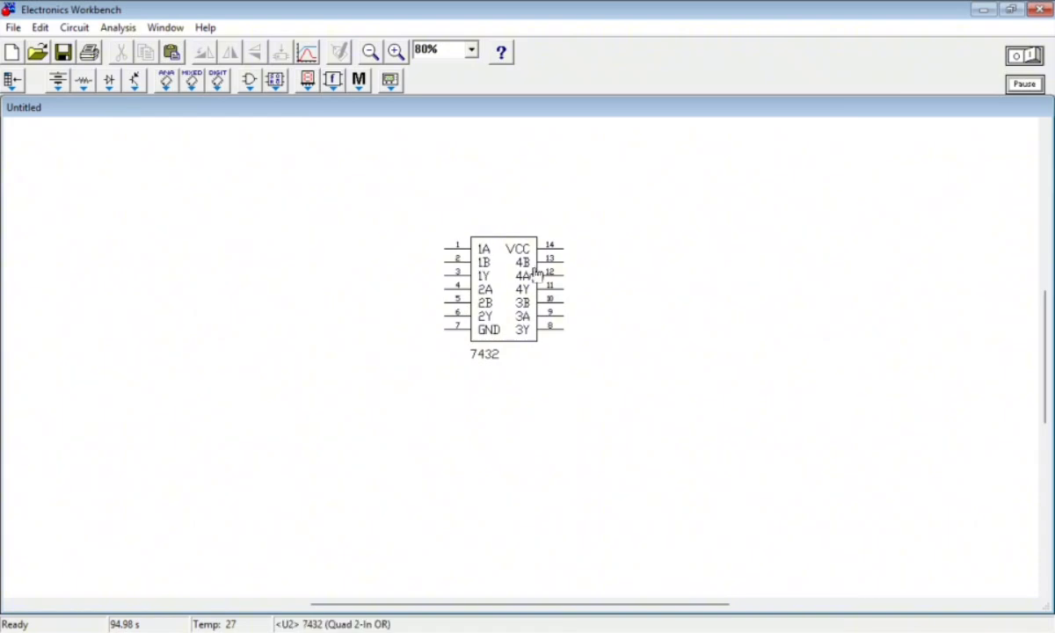
pyautogui.moveTo(501, 255); pyautogui.dragTo(447, 228)
pyautogui.click(429, 217)
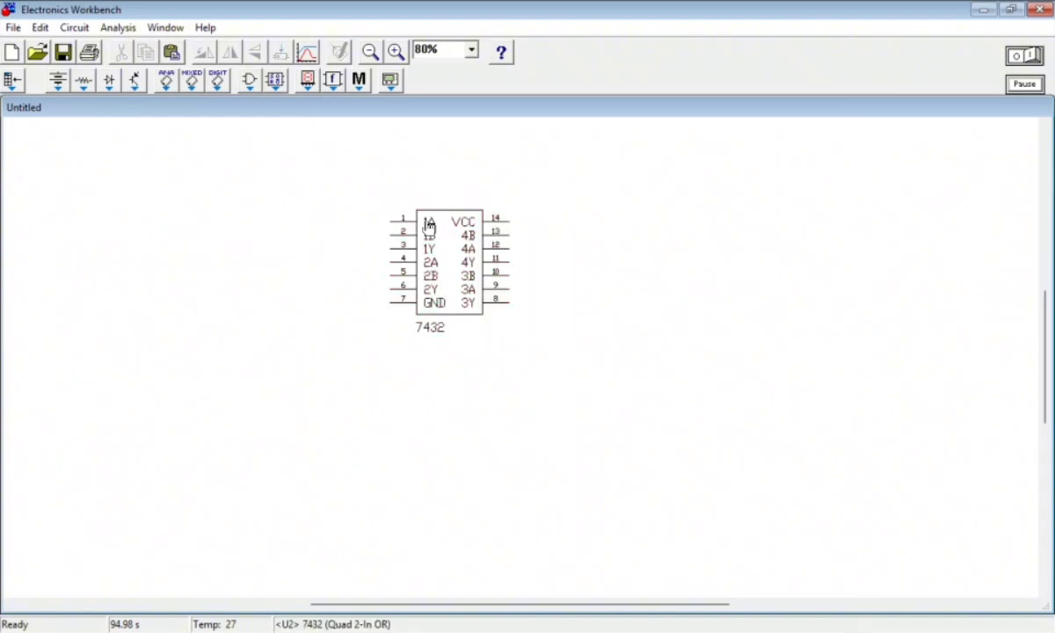
pyautogui.moveTo(425, 235); pyautogui.dragTo(429, 263)
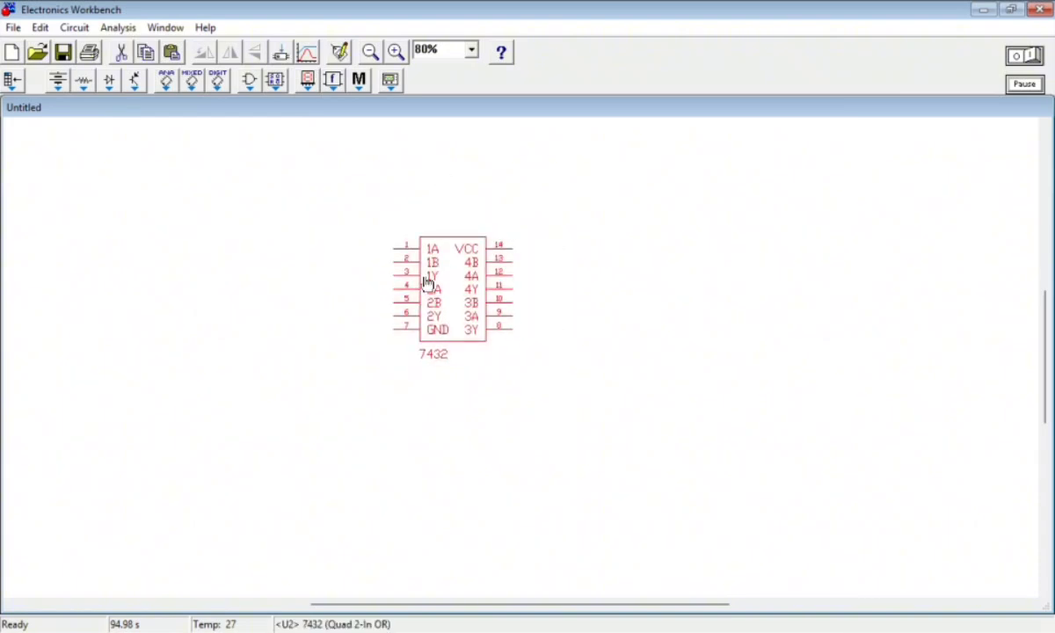
# Place a +Vcc source above and right of the 7432 and wire it to pin 14 (VCC)
pyautogui.click(365, 223)
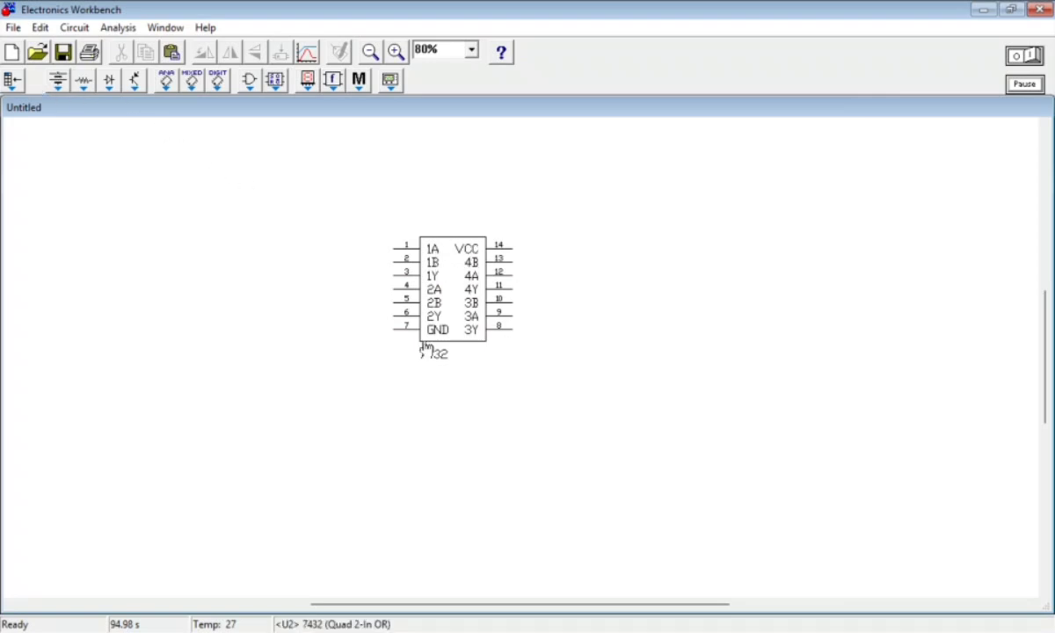
pyautogui.click(110, 82)
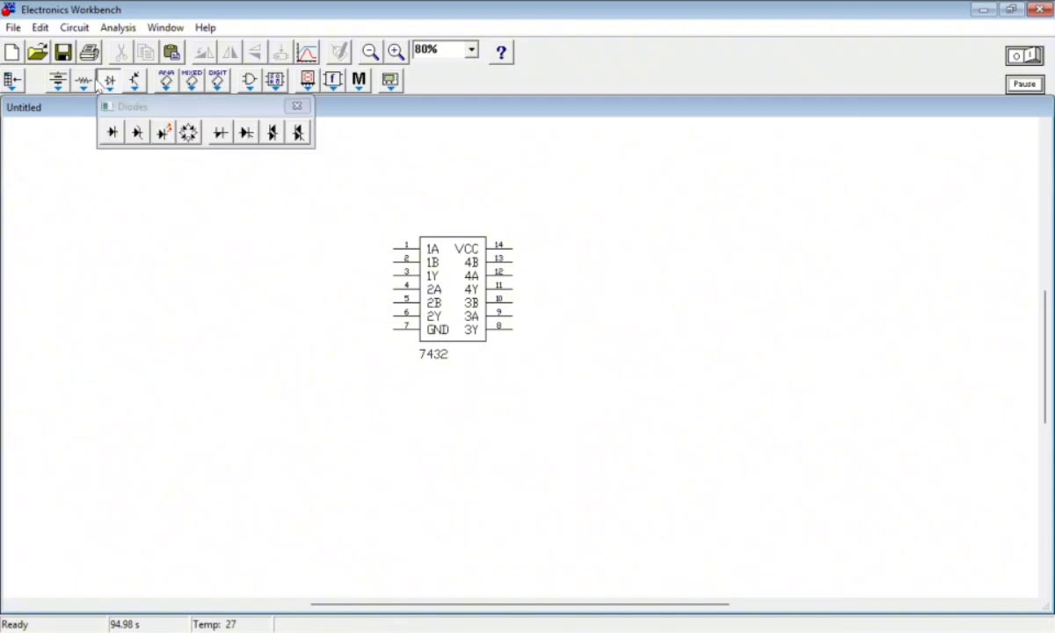
pyautogui.click(85, 83)
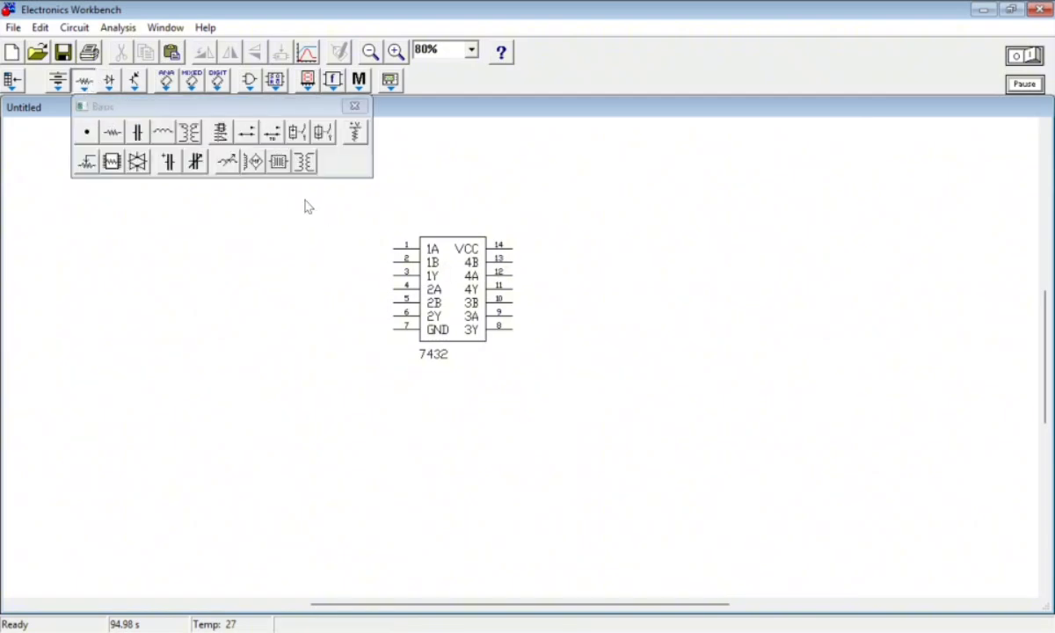
pyautogui.click(58, 82)
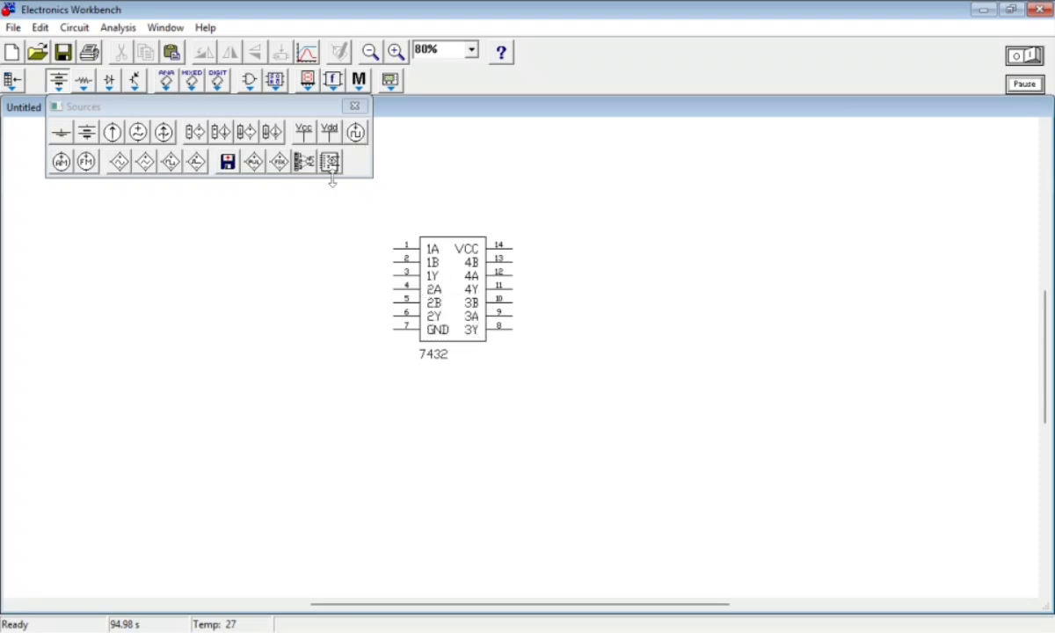
pyautogui.moveTo(304, 131); pyautogui.dragTo(545, 204)
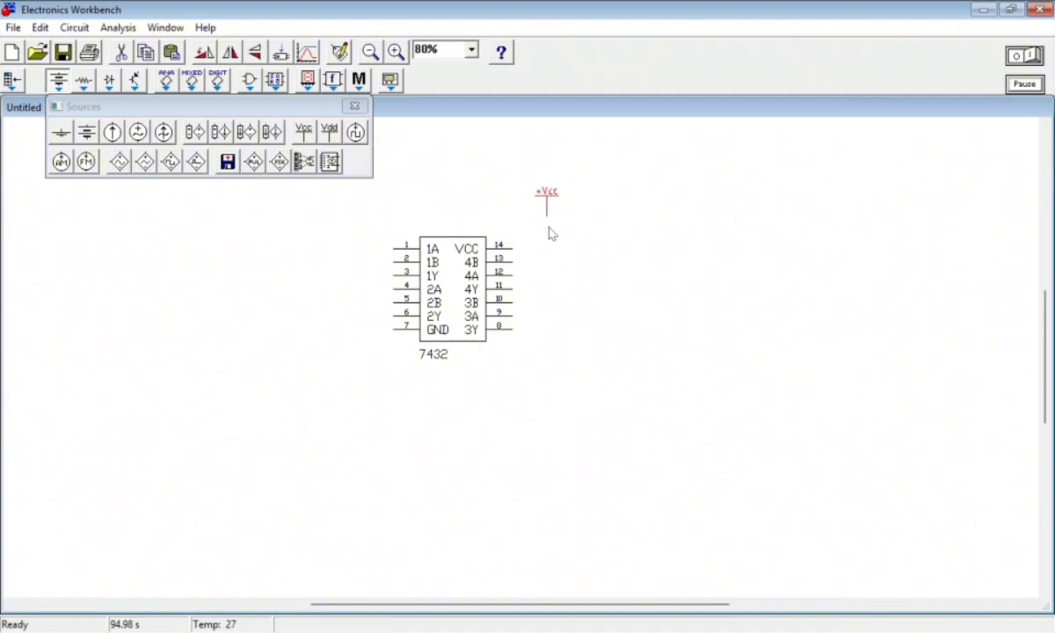
pyautogui.click(354, 106)
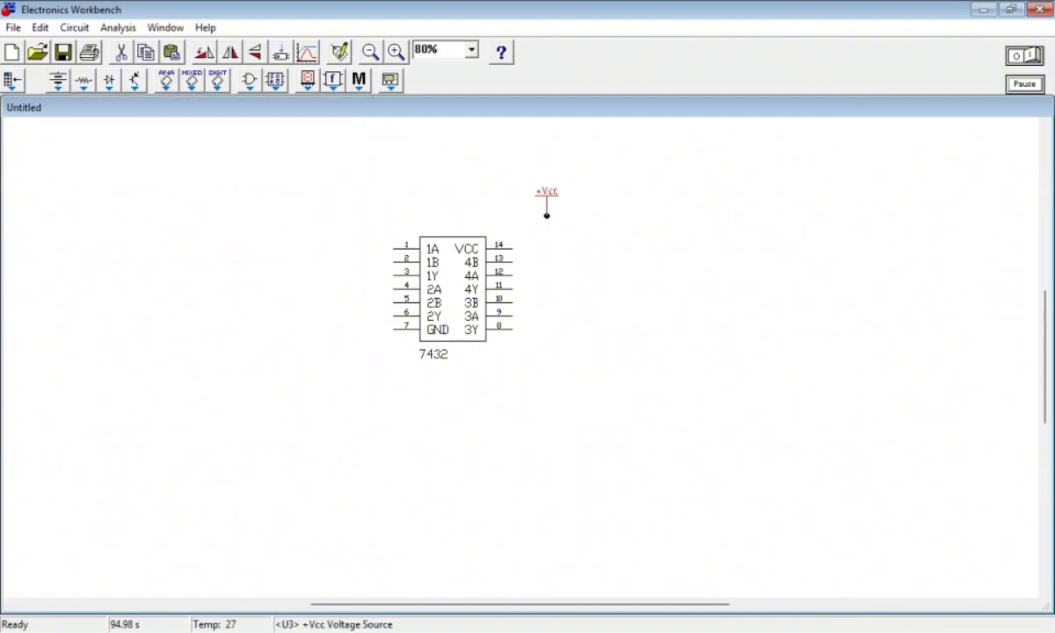
pyautogui.moveTo(546, 215); pyautogui.dragTo(513, 248)
pyautogui.moveTo(545, 202); pyautogui.dragTo(549, 228)
pyautogui.click(658, 280)
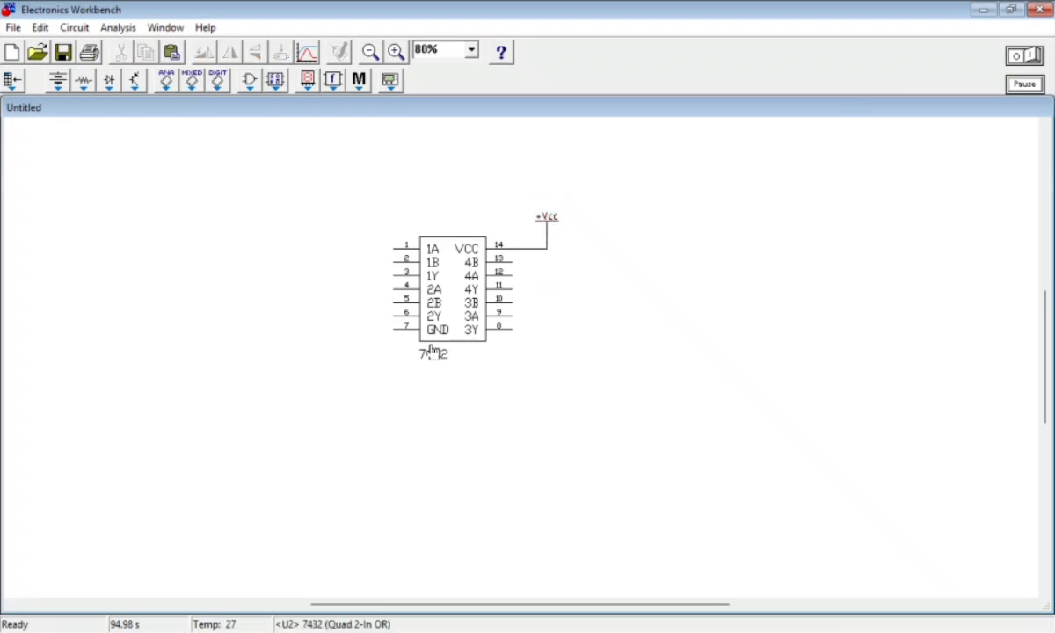
# Place a ground symbol below and left of the 7432, wire it to pin 7 (GND), and close the Sources palette
pyautogui.click(58, 80)
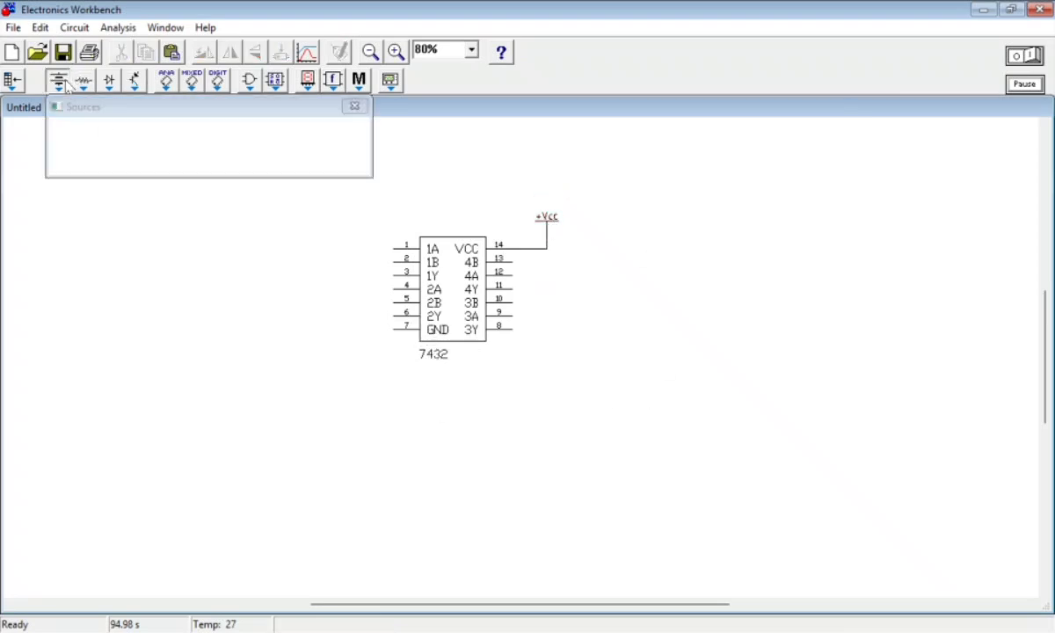
pyautogui.moveTo(60, 139)
pyautogui.mouseDown()
pyautogui.moveTo(251, 316)
pyautogui.moveTo(274, 356)
pyautogui.moveTo(350, 367)
pyautogui.moveTo(400, 328)
pyautogui.moveTo(349, 356)
pyautogui.moveTo(400, 328)
pyautogui.mouseUp()
pyautogui.moveTo(334, 376); pyautogui.dragTo(365, 365)
pyautogui.click(387, 410)
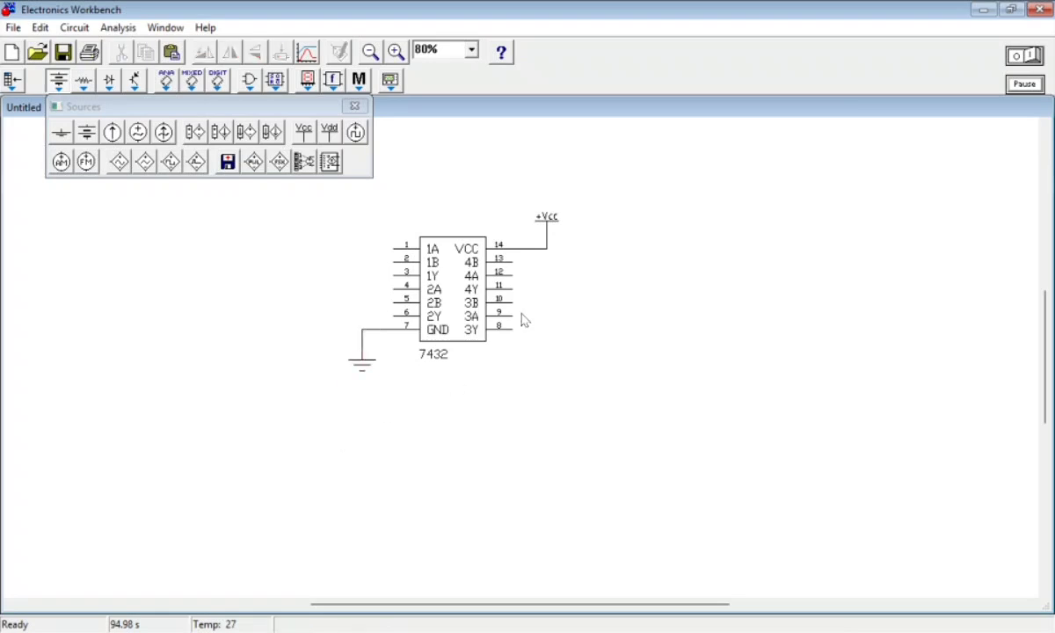
pyautogui.click(354, 105)
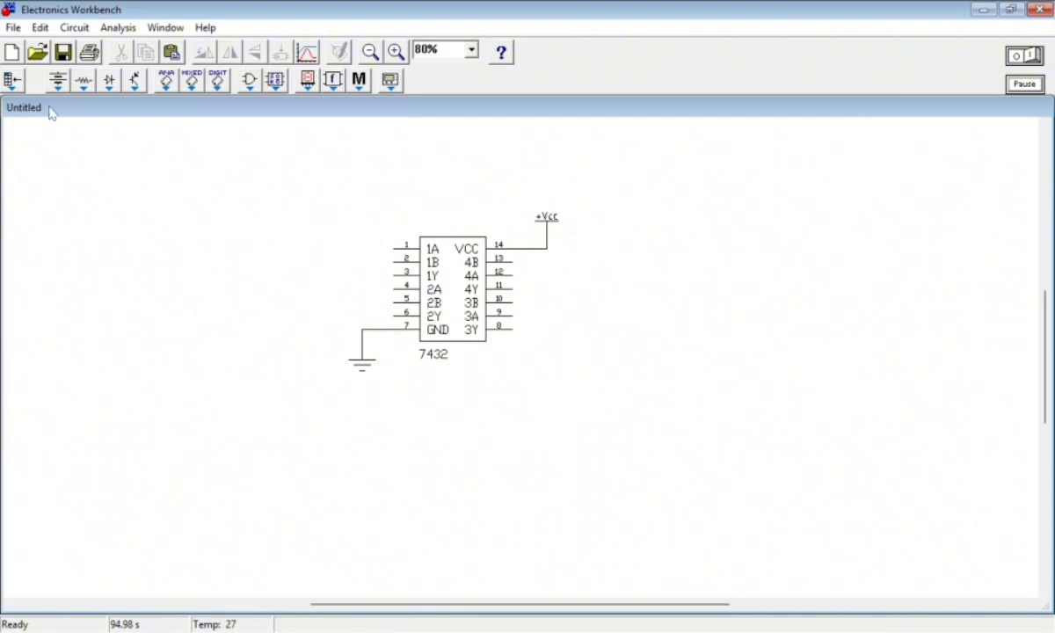
# Place two switches one above the other to the left of the 7432's pins 1 and 2, and close the Basic palette
pyautogui.click(84, 82)
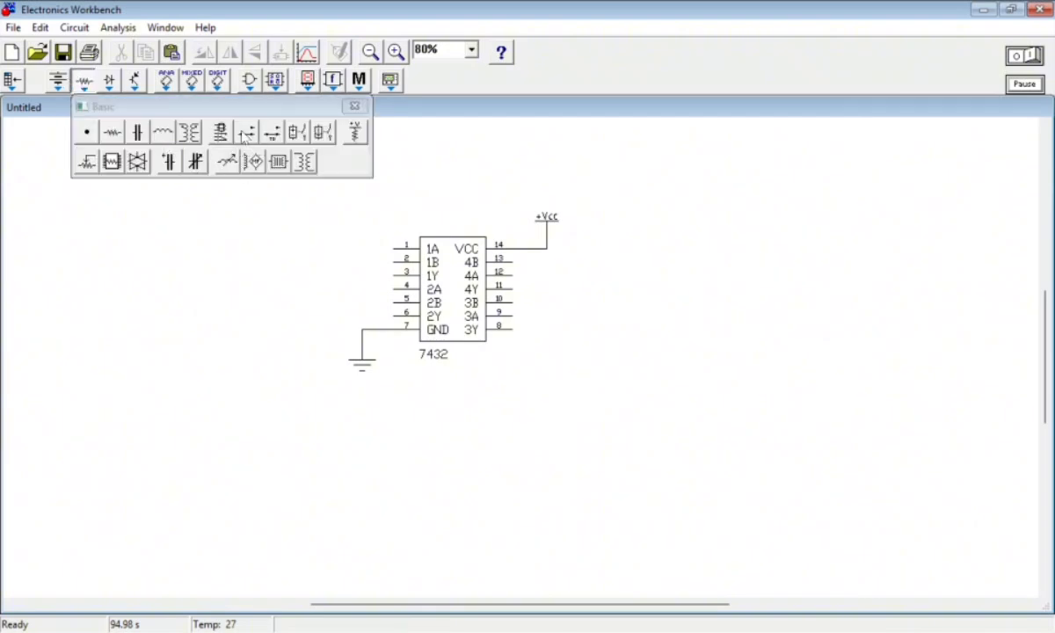
pyautogui.moveTo(244, 135); pyautogui.dragTo(295, 267)
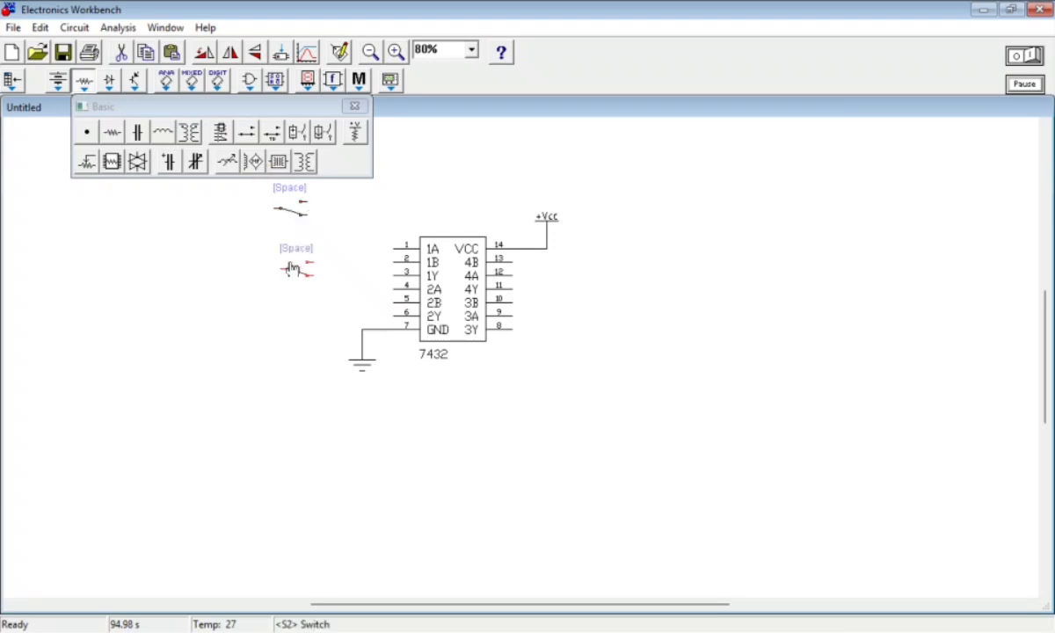
pyautogui.click(357, 107)
pyautogui.moveTo(290, 209); pyautogui.dragTo(306, 225)
pyautogui.moveTo(304, 268)
pyautogui.mouseDown()
pyautogui.moveTo(302, 254)
pyautogui.moveTo(315, 255)
pyautogui.mouseUp()
pyautogui.click(328, 230)
pyautogui.click(325, 230)
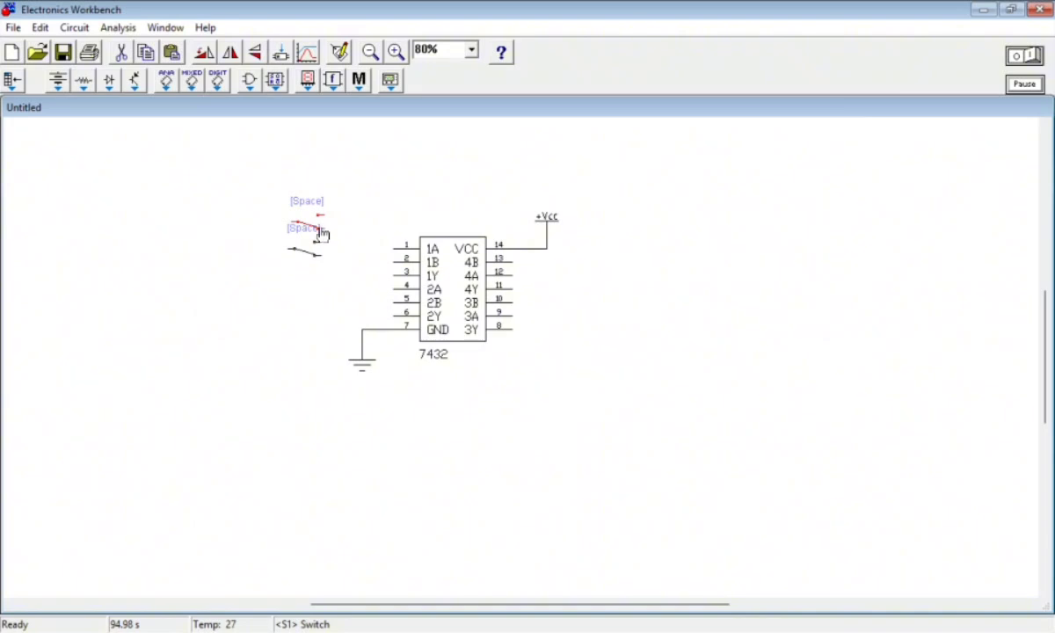
# Wire the upper switch to pin 1 (1A) and the lower switch to pin 2 (1B) of the 7432
pyautogui.moveTo(324, 228); pyautogui.dragTo(394, 249)
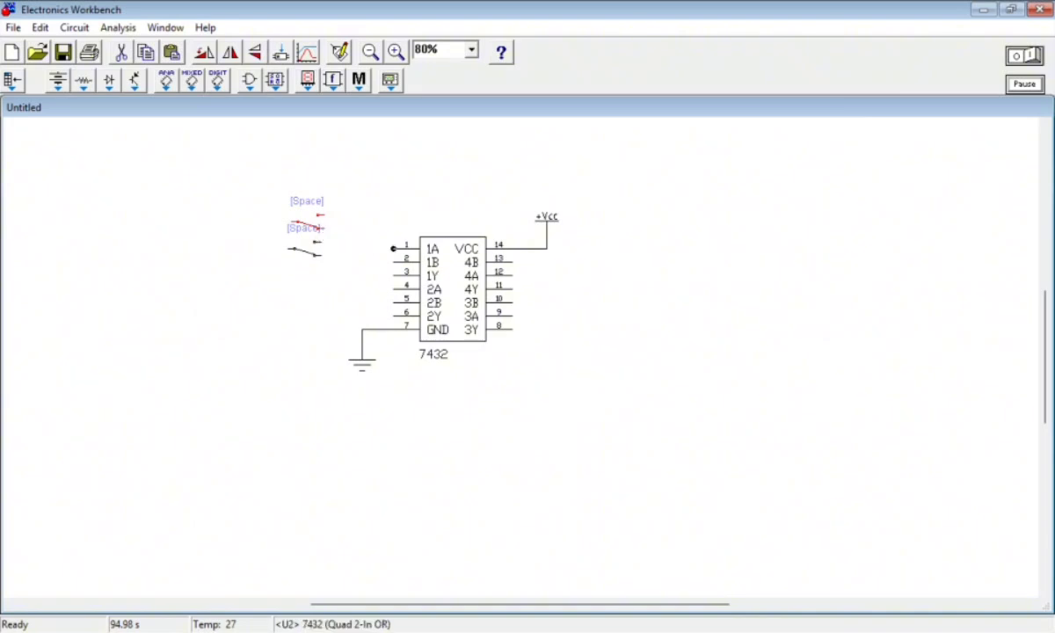
pyautogui.moveTo(307, 258)
pyautogui.mouseDown()
pyautogui.moveTo(389, 264)
pyautogui.moveTo(308, 259)
pyautogui.mouseUp()
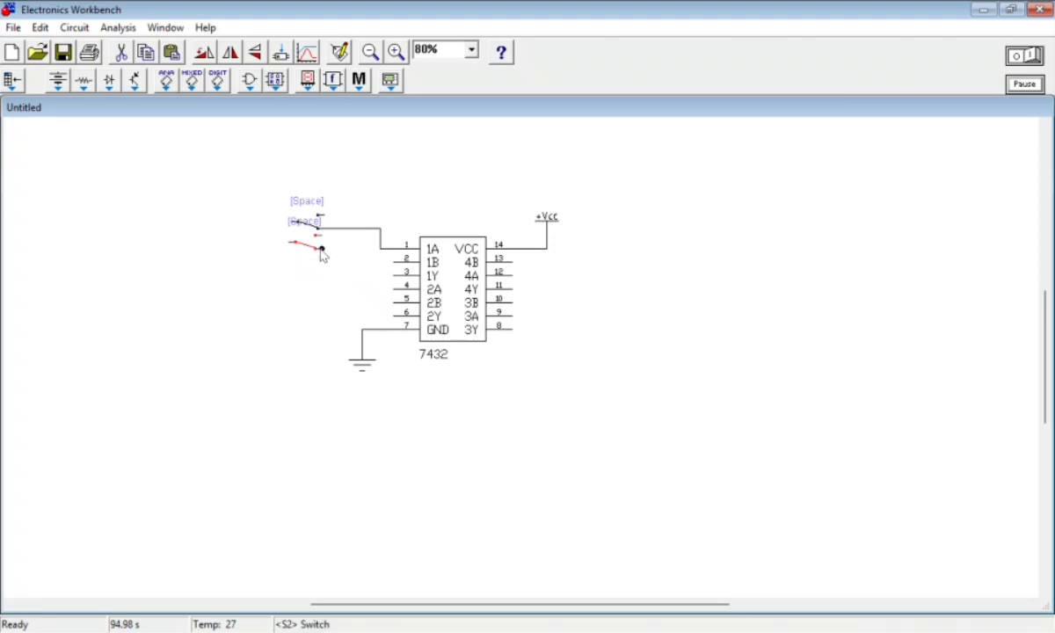
pyautogui.moveTo(322, 249); pyautogui.dragTo(392, 268)
pyautogui.moveTo(316, 251); pyautogui.dragTo(318, 264)
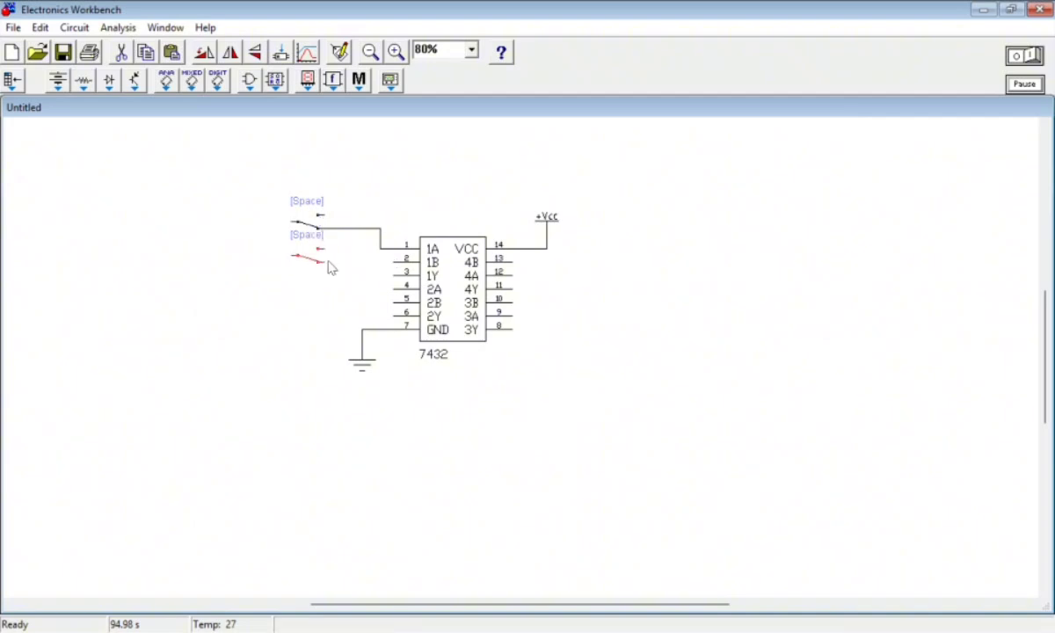
pyautogui.click(324, 263)
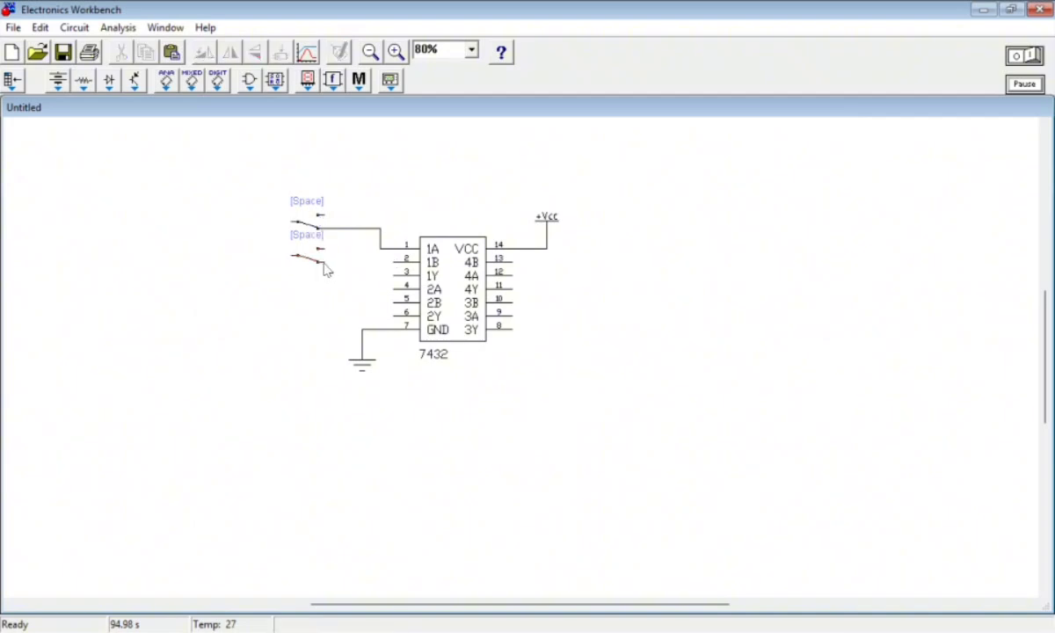
pyautogui.click(320, 263)
pyautogui.moveTo(324, 262); pyautogui.dragTo(393, 262)
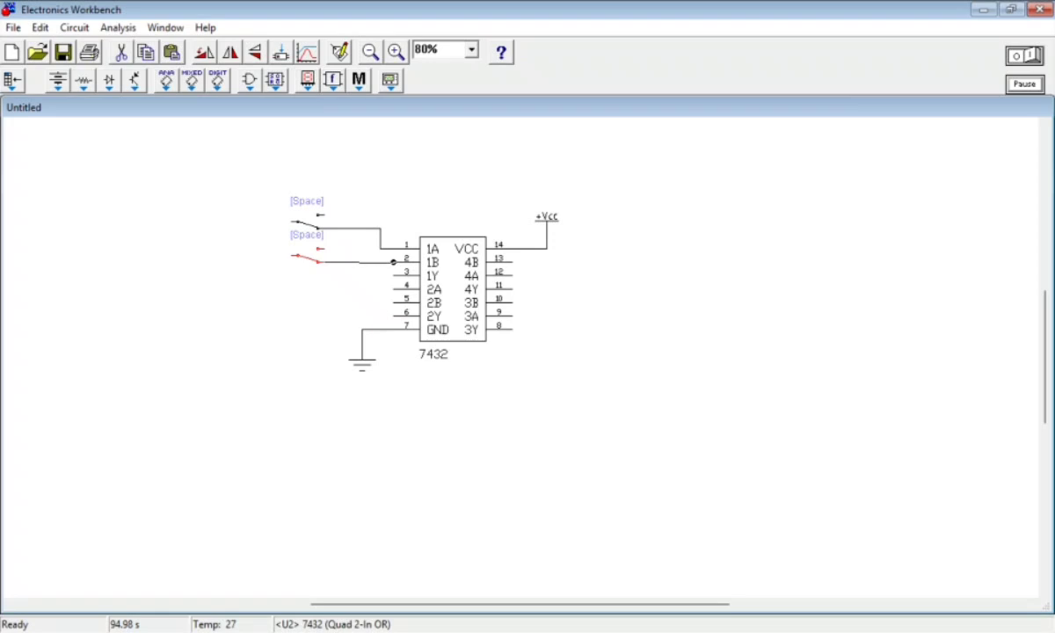
pyautogui.click(250, 206)
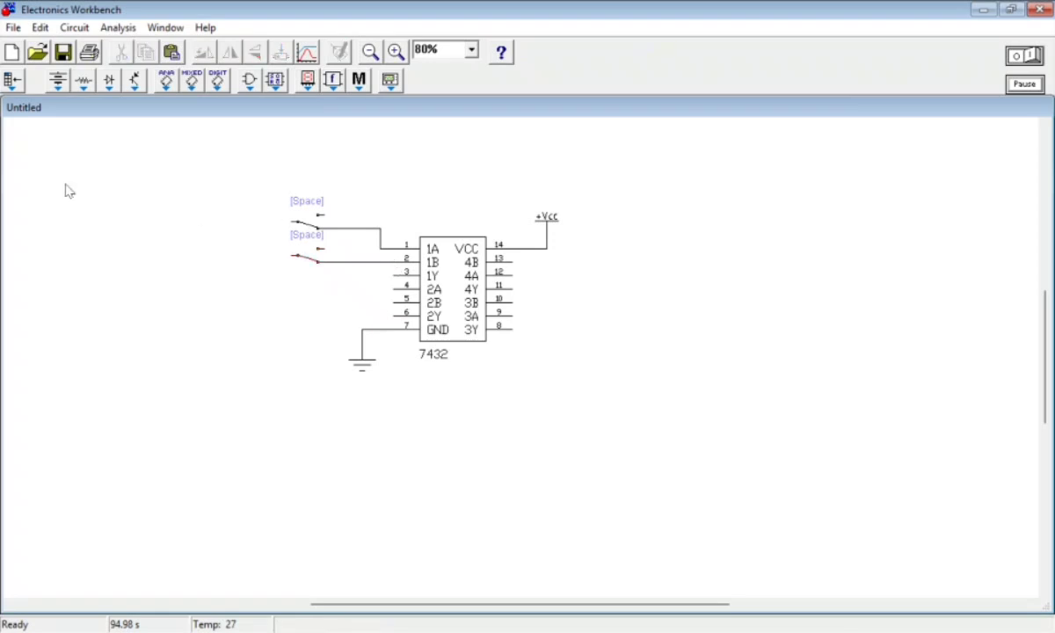
# Add two +Vcc sources left of the switches and wire one to each switch's input terminal
pyautogui.click(58, 81)
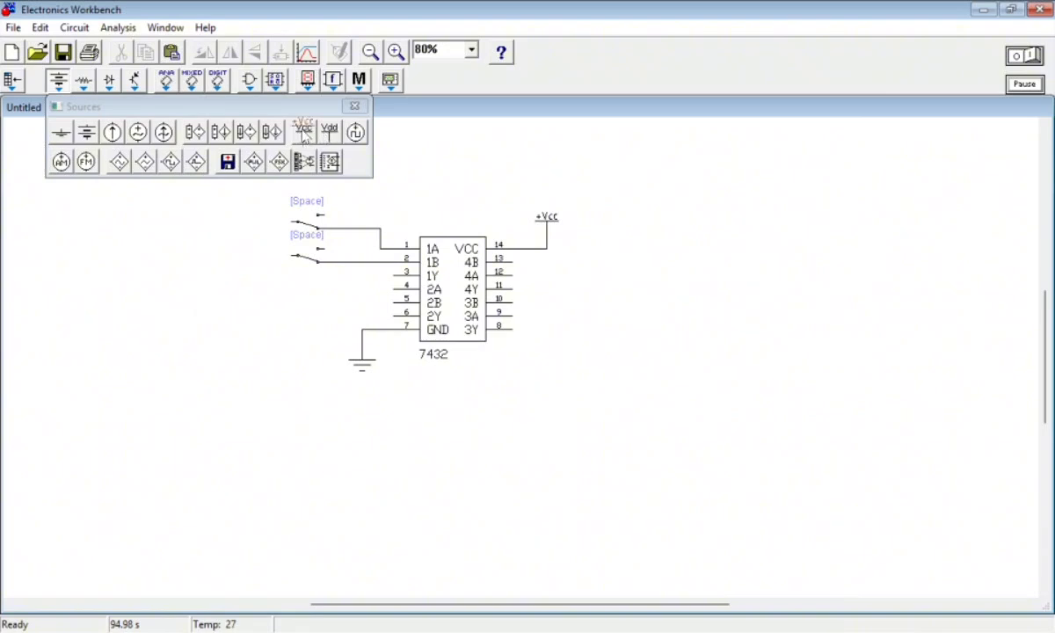
pyautogui.moveTo(304, 132); pyautogui.dragTo(196, 198)
pyautogui.click(355, 105)
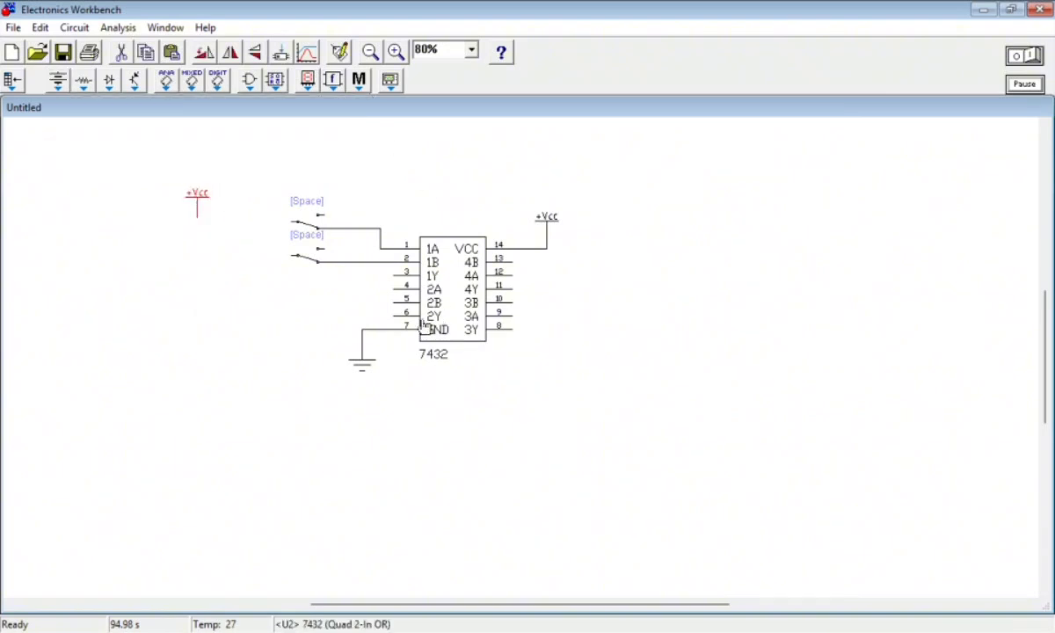
pyautogui.moveTo(201, 205); pyautogui.dragTo(230, 194)
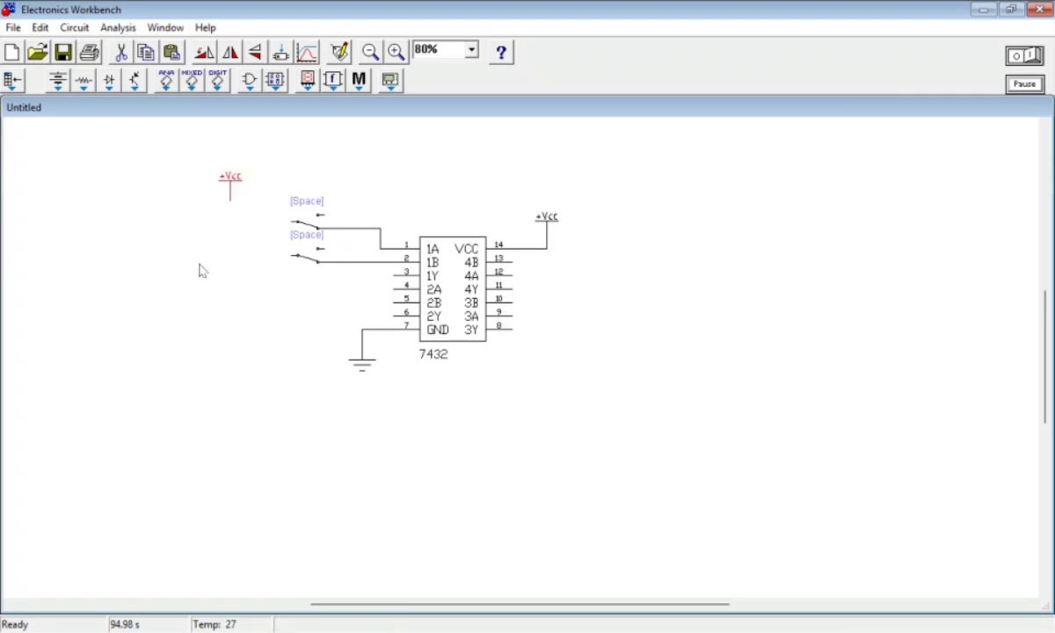
pyautogui.hotkey('ctrl', 'v')
pyautogui.moveTo(520, 362)
pyautogui.mouseDown()
pyautogui.moveTo(242, 263)
pyautogui.moveTo(298, 259)
pyautogui.mouseUp()
pyautogui.moveTo(230, 195); pyautogui.dragTo(303, 265)
# Set the control key of the upper switch to A
pyautogui.rightClick(311, 223)
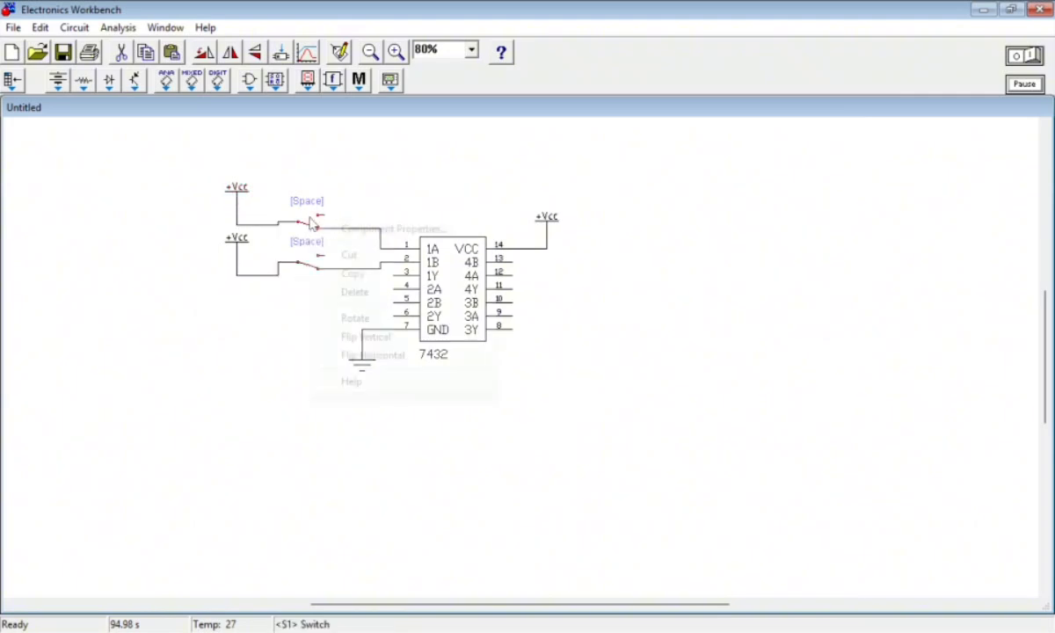
pyautogui.click(349, 241)
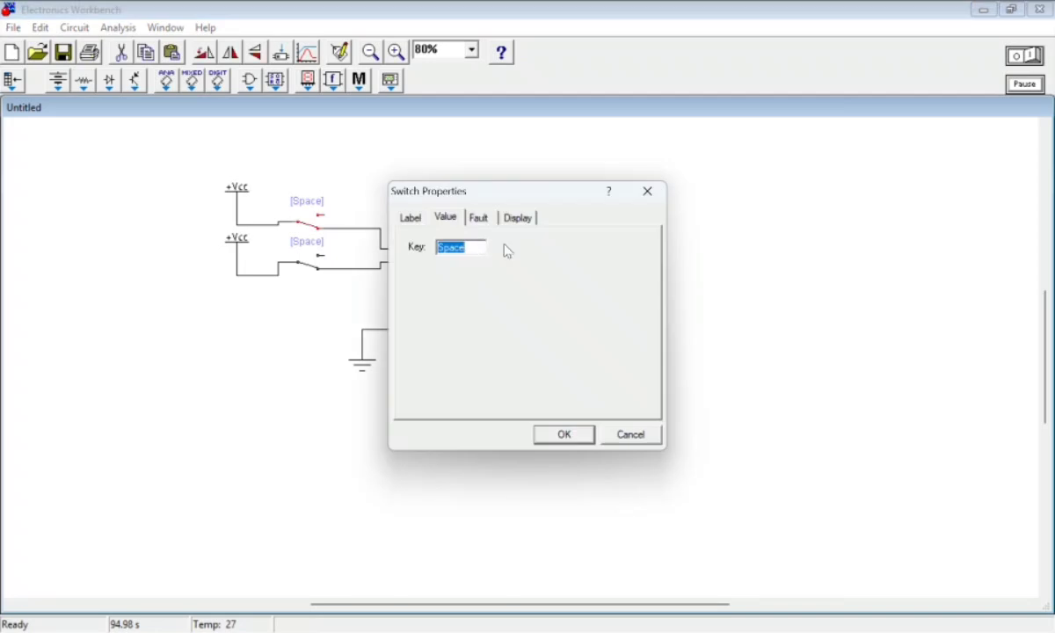
pyautogui.press('BackSpace')
pyautogui.write('a')
pyautogui.press('Return')
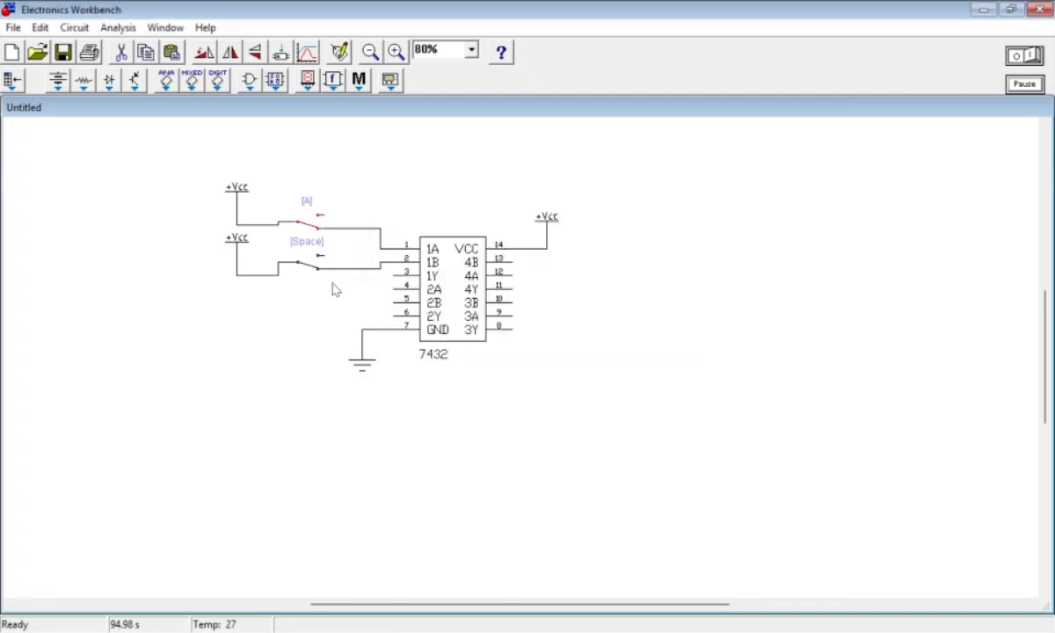
# Set the control key of the lower switch to B
pyautogui.rightClick(311, 266)
pyautogui.click(440, 276)
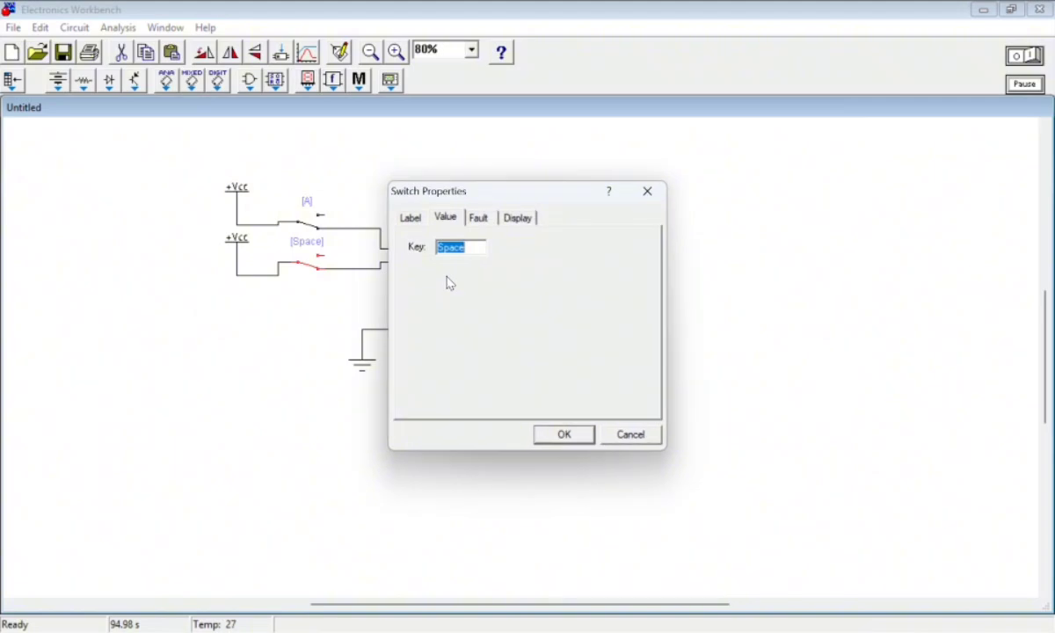
pyautogui.press('BackSpace')
pyautogui.write('b')
pyautogui.press('Return')
pyautogui.click(365, 156)
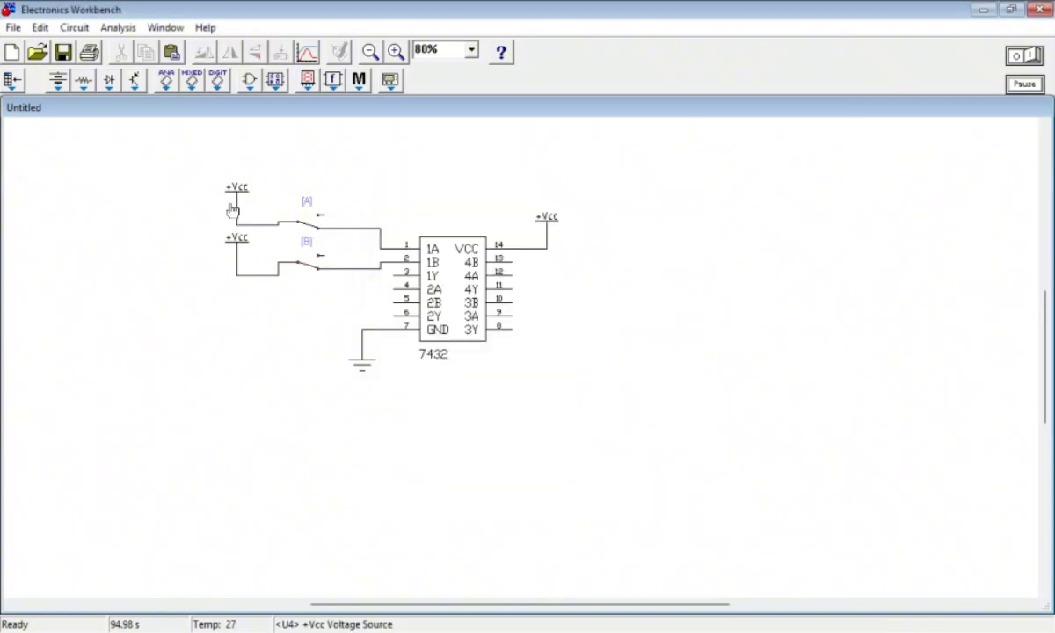
# Move the upper +Vcc source higher and rearrange the supply wires so the two switch branches are clearly separated
pyautogui.moveTo(234, 188); pyautogui.dragTo(236, 168)
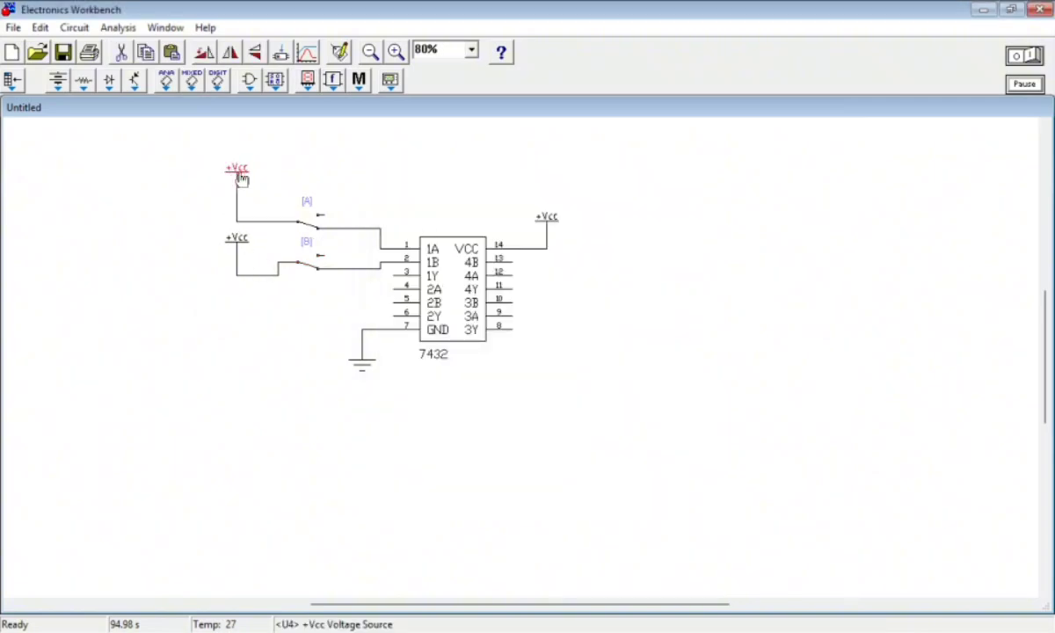
pyautogui.click(266, 226)
pyautogui.moveTo(265, 222); pyautogui.dragTo(240, 236)
pyautogui.moveTo(256, 271); pyautogui.dragTo(255, 262)
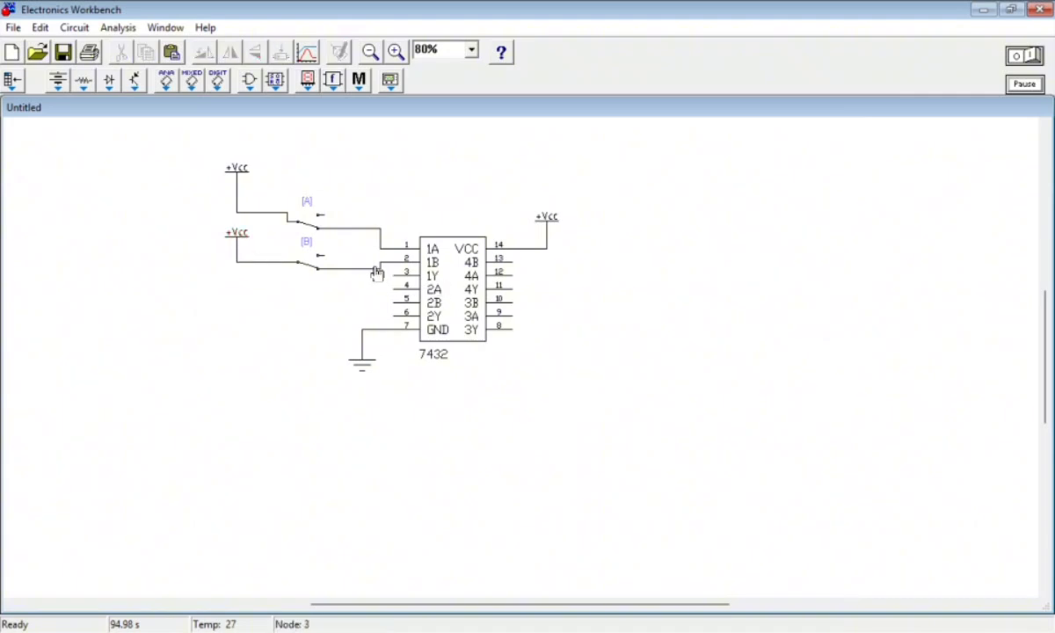
# Move switch B slightly up, closer to switch A, to reroute its wire to pin 2 (1B)
pyautogui.click(366, 268)
pyautogui.click(360, 273)
pyautogui.click(350, 268)
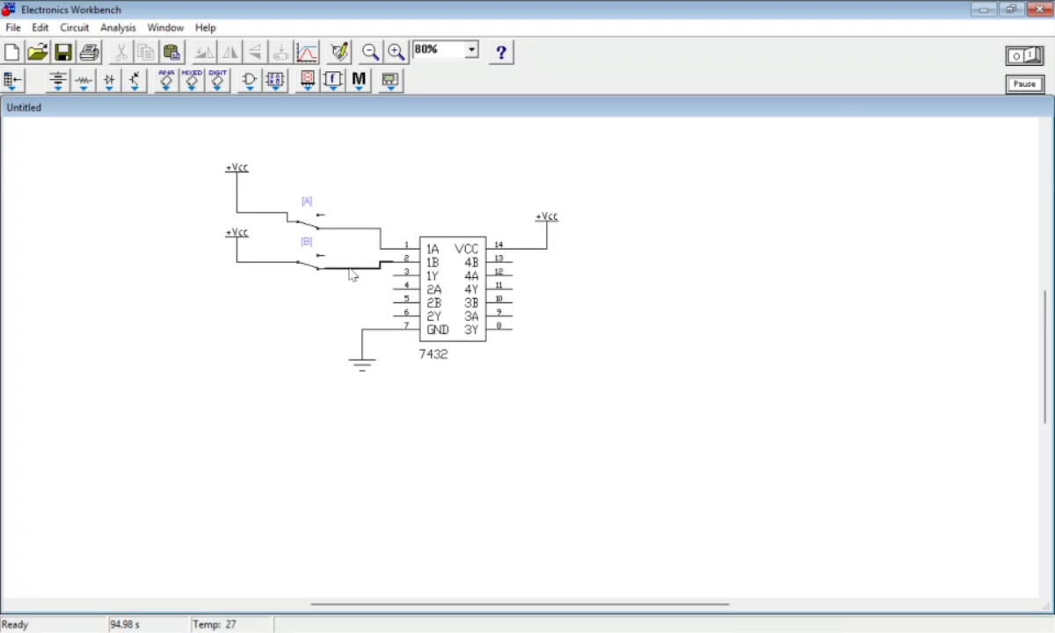
pyautogui.moveTo(356, 272); pyautogui.dragTo(311, 255)
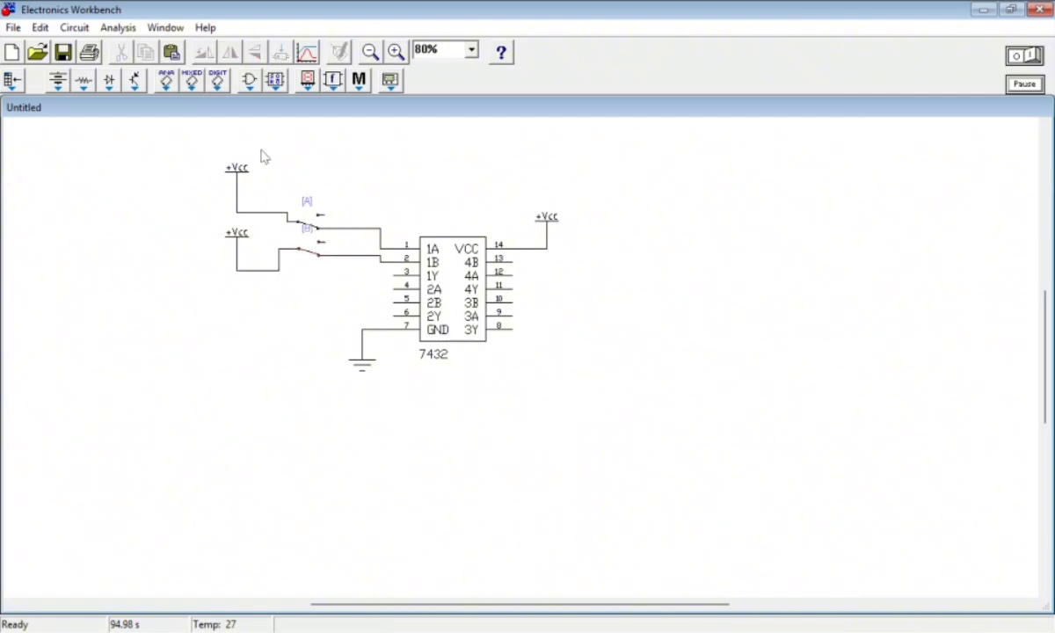
# Place a probe indicator below the switches, left of the 7432, and close the Indicators palette
pyautogui.click(307, 80)
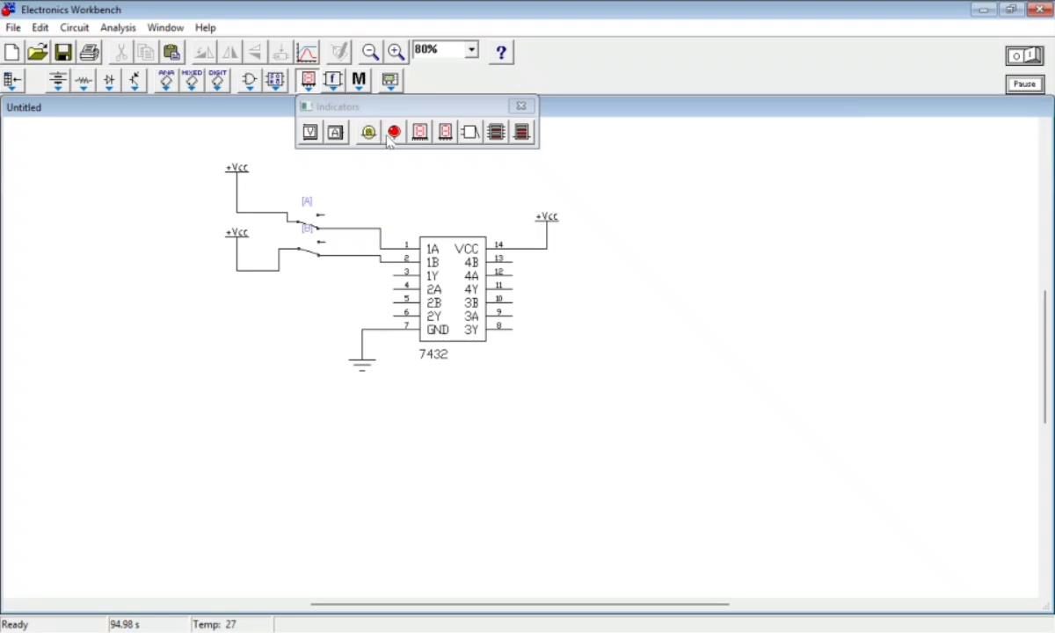
pyautogui.moveTo(368, 132); pyautogui.dragTo(303, 290)
pyautogui.click(521, 105)
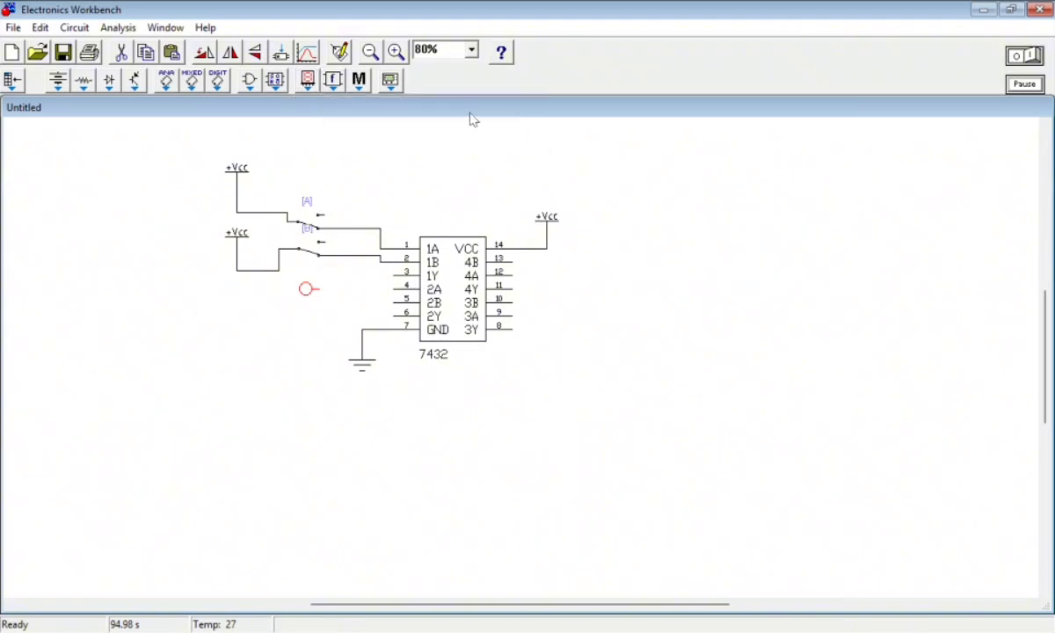
# Place a text box below the probe reading "Y (Output)"
pyautogui.click(359, 80)
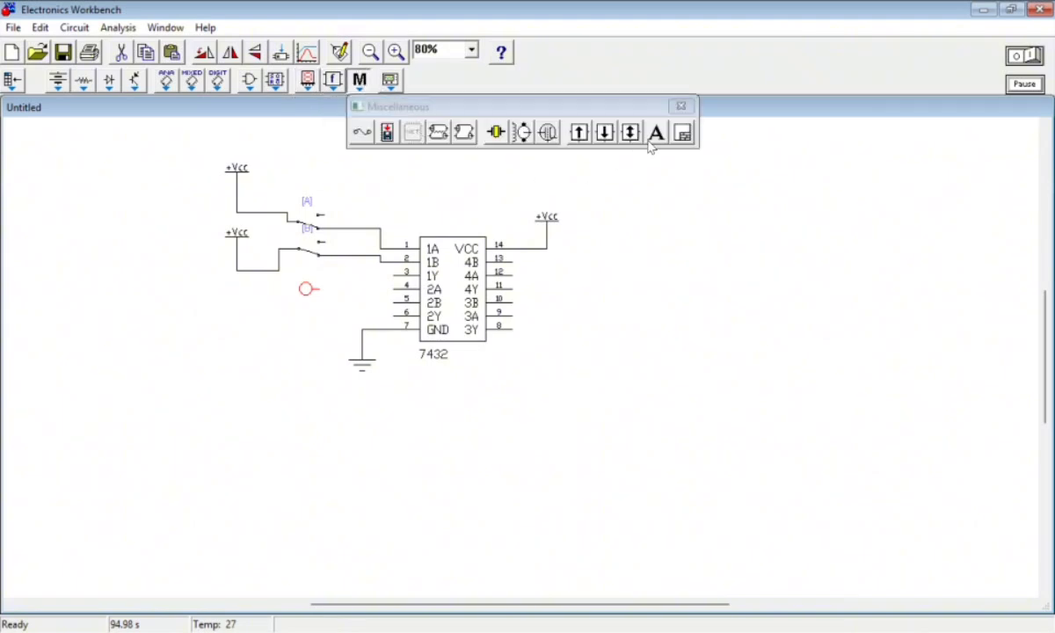
pyautogui.moveTo(656, 132); pyautogui.dragTo(300, 337)
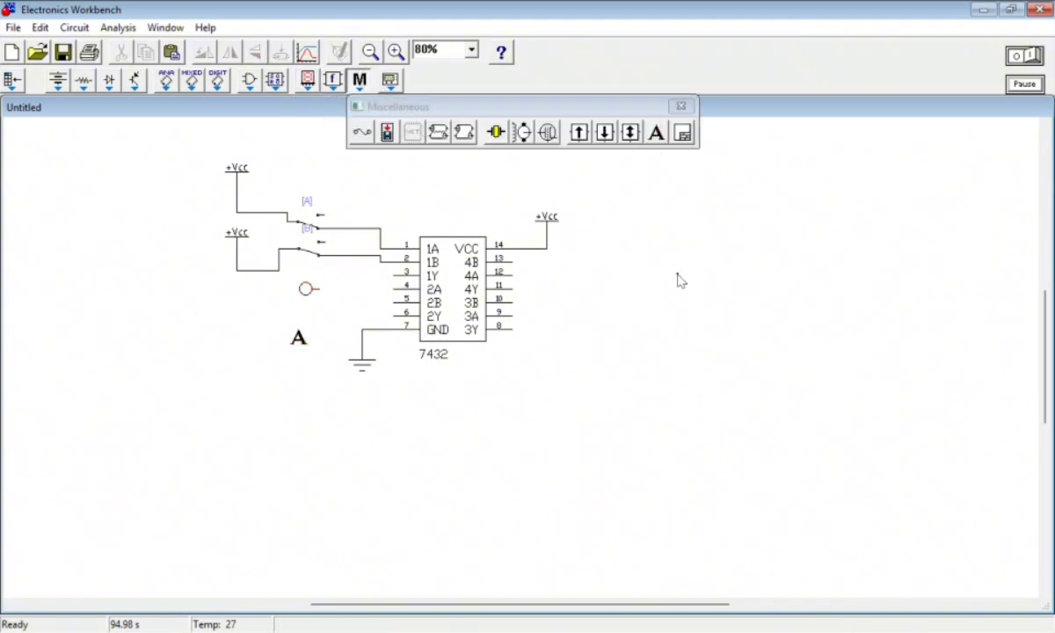
pyautogui.click(680, 107)
pyautogui.rightClick(298, 337)
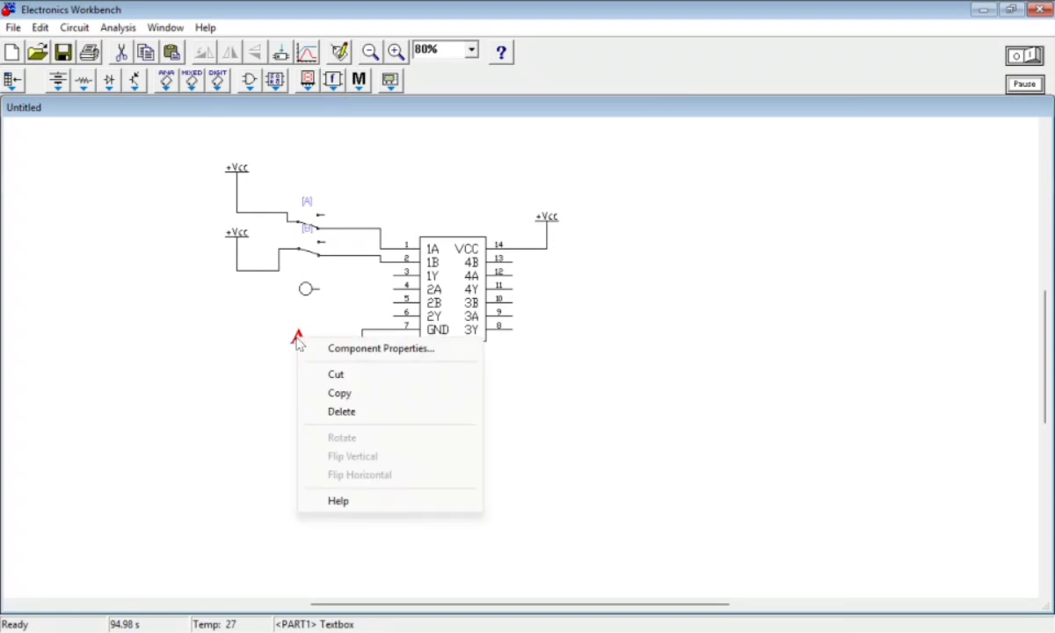
pyautogui.click(353, 350)
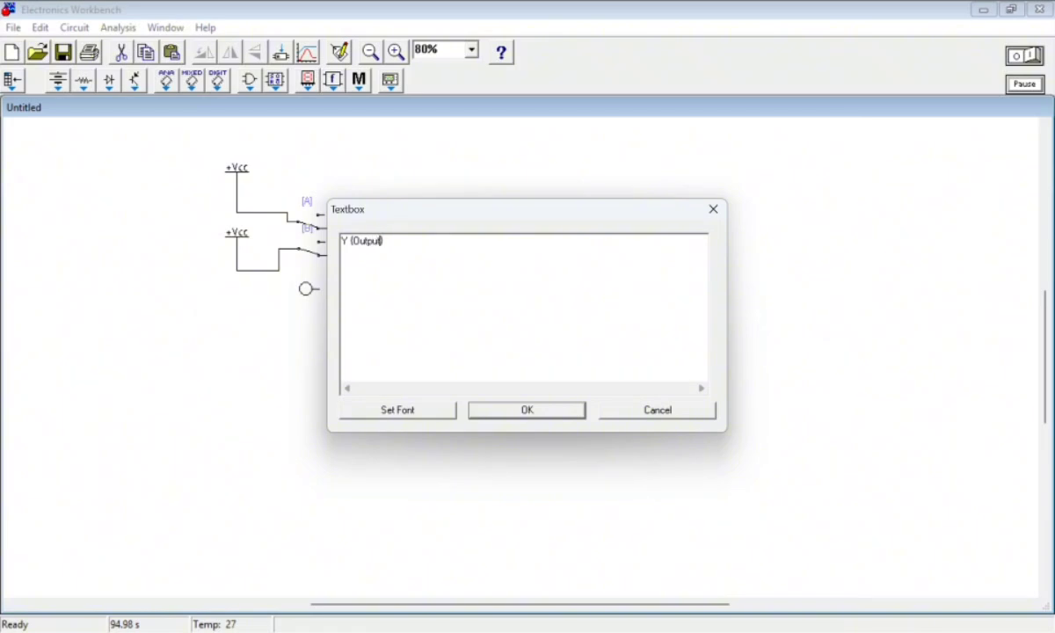
pyautogui.click(544, 412)
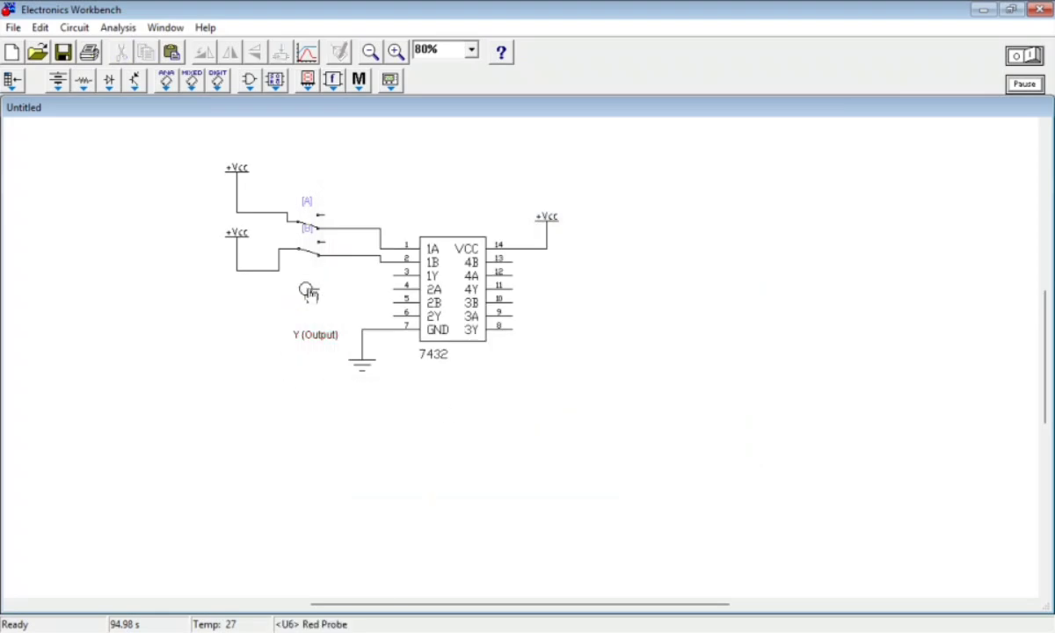
# Move the probe closer to the 7432 with its label directly beneath, and wire the probe to pin 3 (1Y)
pyautogui.moveTo(307, 289)
pyautogui.mouseDown()
pyautogui.moveTo(326, 309)
pyautogui.moveTo(318, 285)
pyautogui.mouseUp()
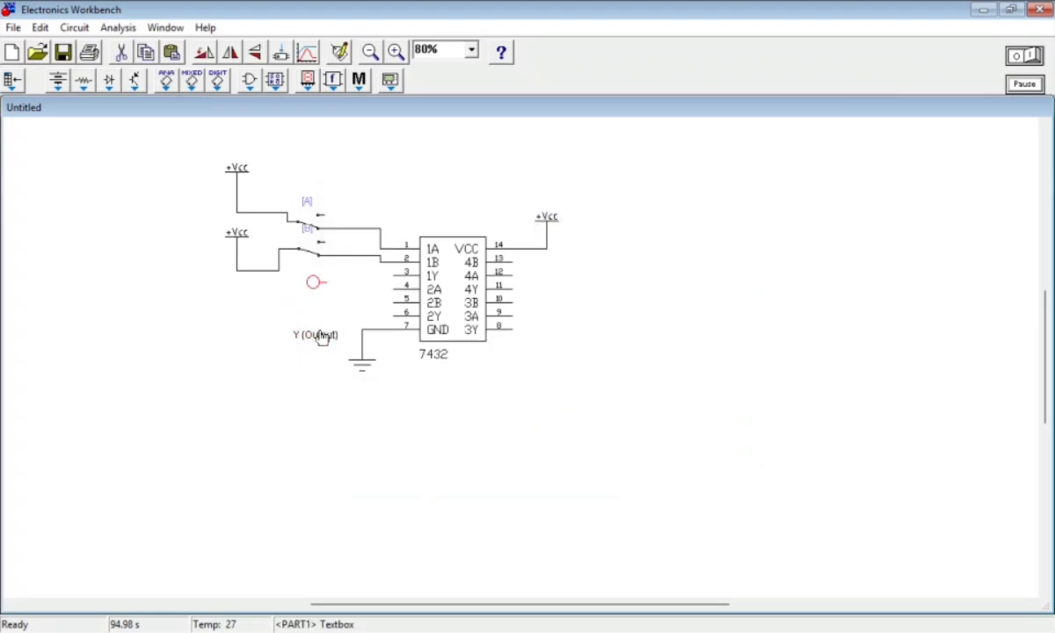
pyautogui.moveTo(323, 335); pyautogui.dragTo(322, 302)
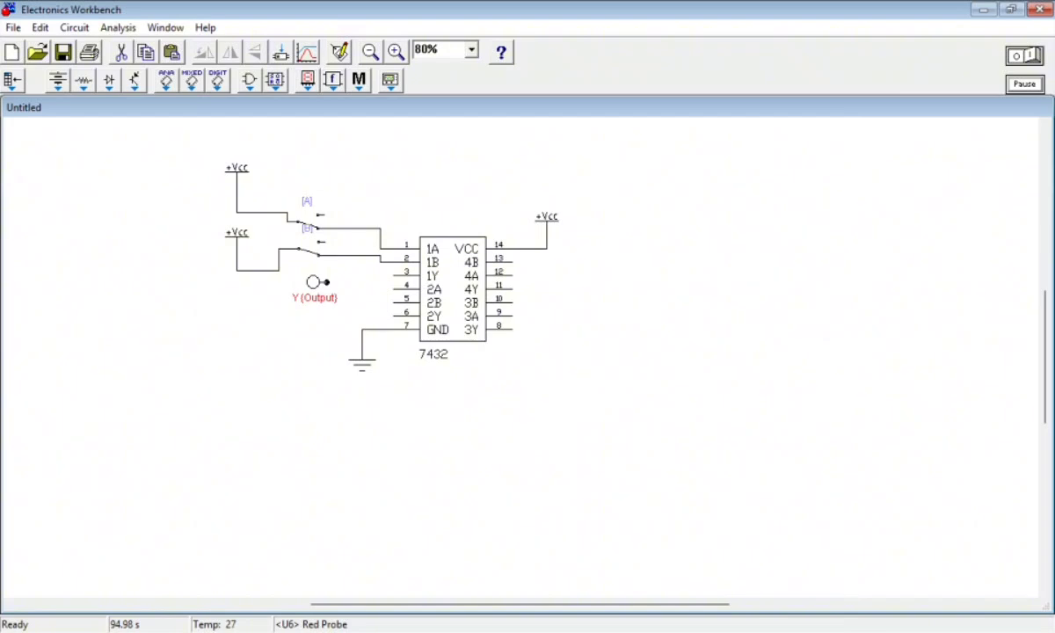
pyautogui.moveTo(385, 279); pyautogui.dragTo(395, 276)
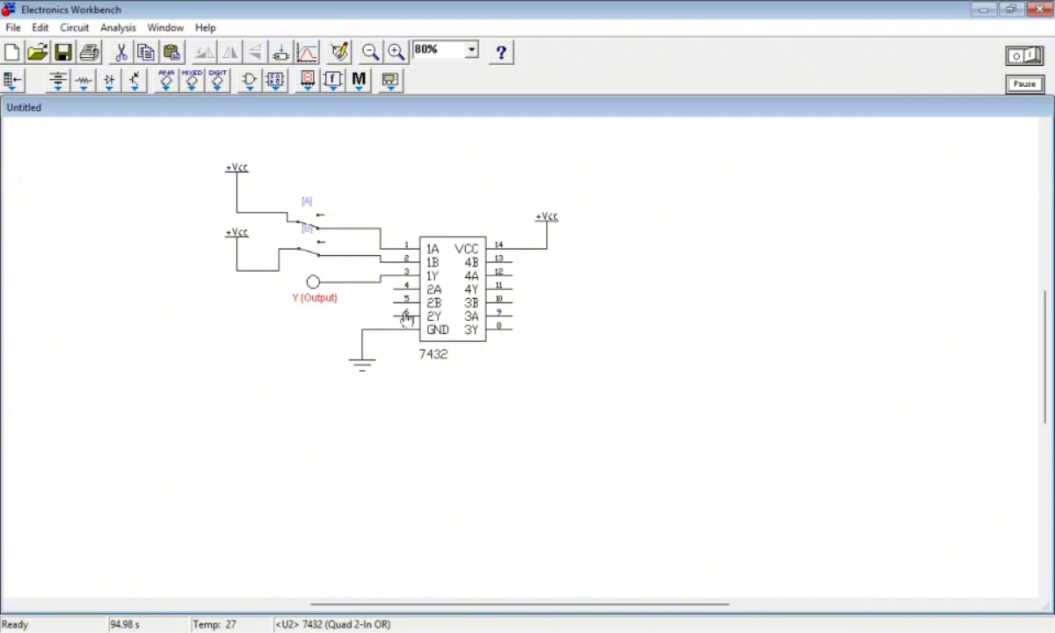
pyautogui.click(297, 348)
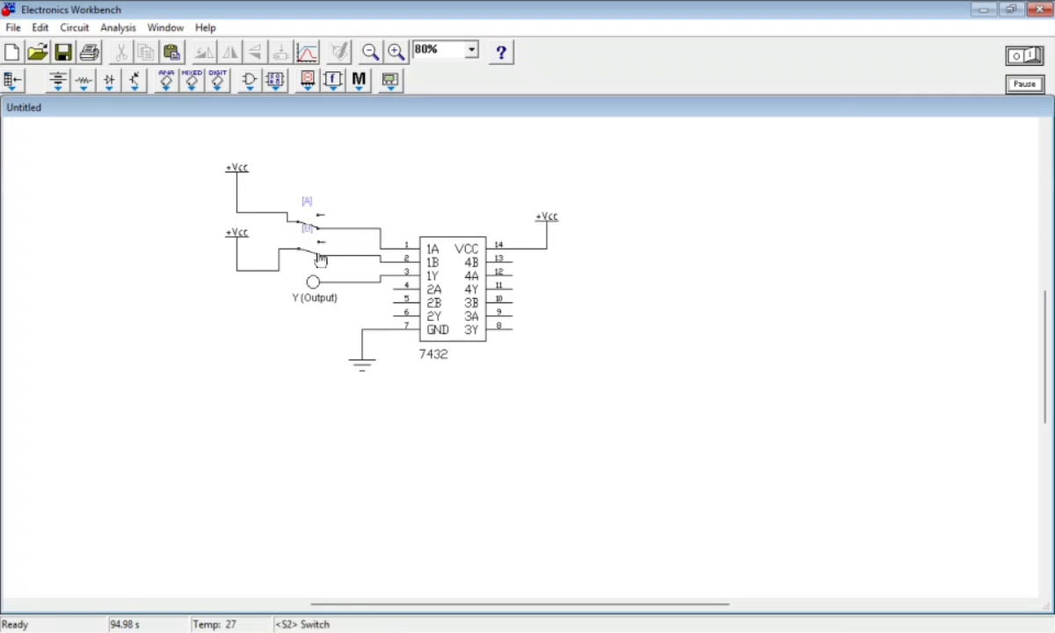
# Move switch A slightly up, away from switch B, to separate the two switches
pyautogui.press('a')
pyautogui.press('b')
pyautogui.moveTo(317, 227); pyautogui.dragTo(314, 213)
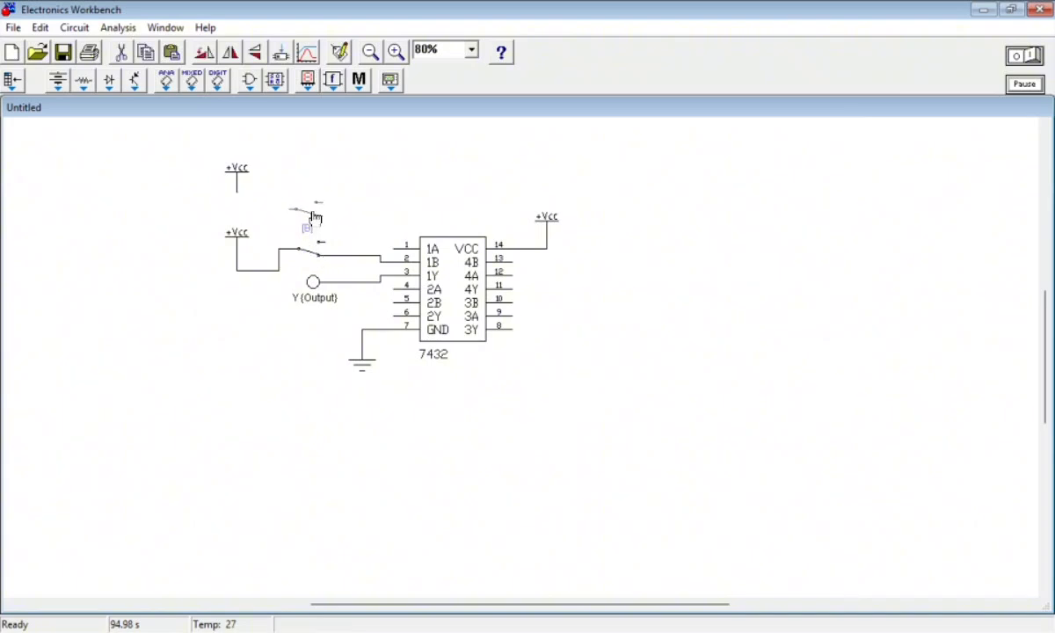
pyautogui.click(348, 174)
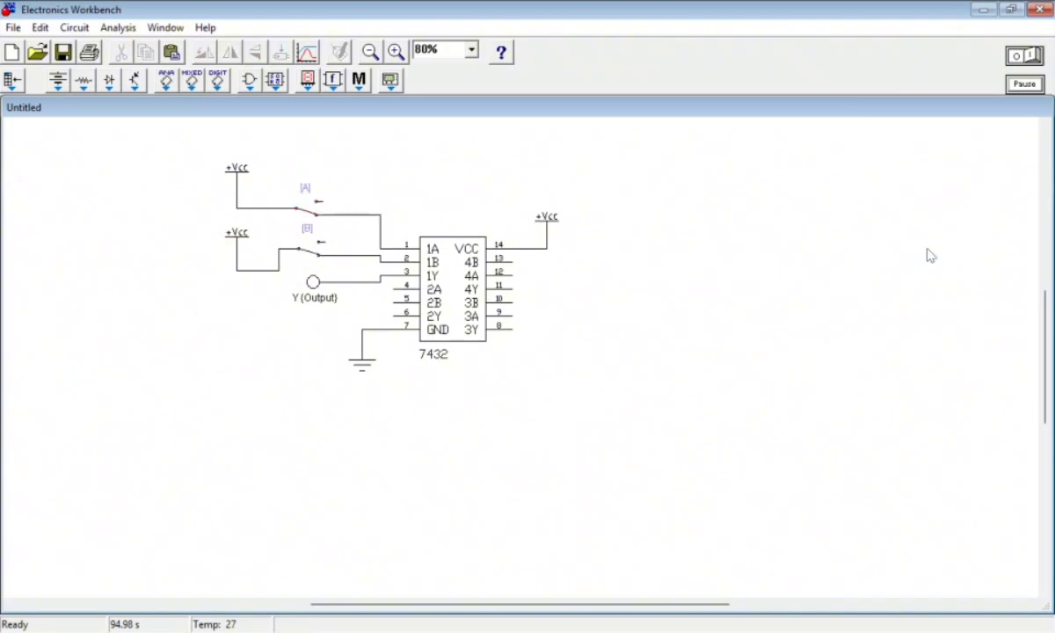
# Run the simulation with different positions of switches A and B, and compare the probe with the 2-input OR truth table in the browser
pyautogui.click(1031, 57)
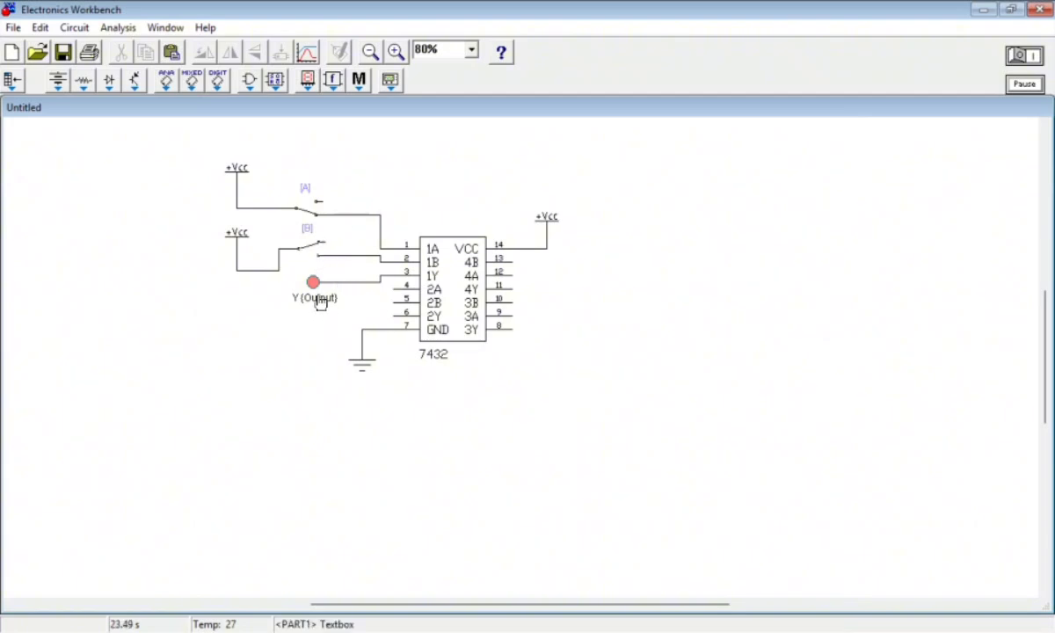
pyautogui.press('a')
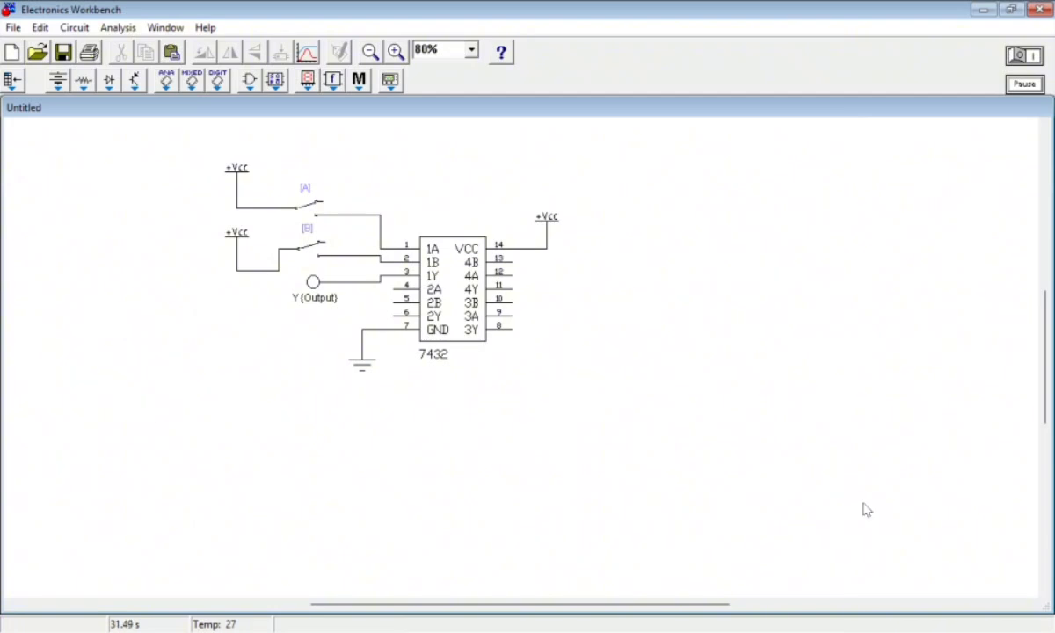
pyautogui.hotkey('alt', 'Tab')
pyautogui.click(576, 173)
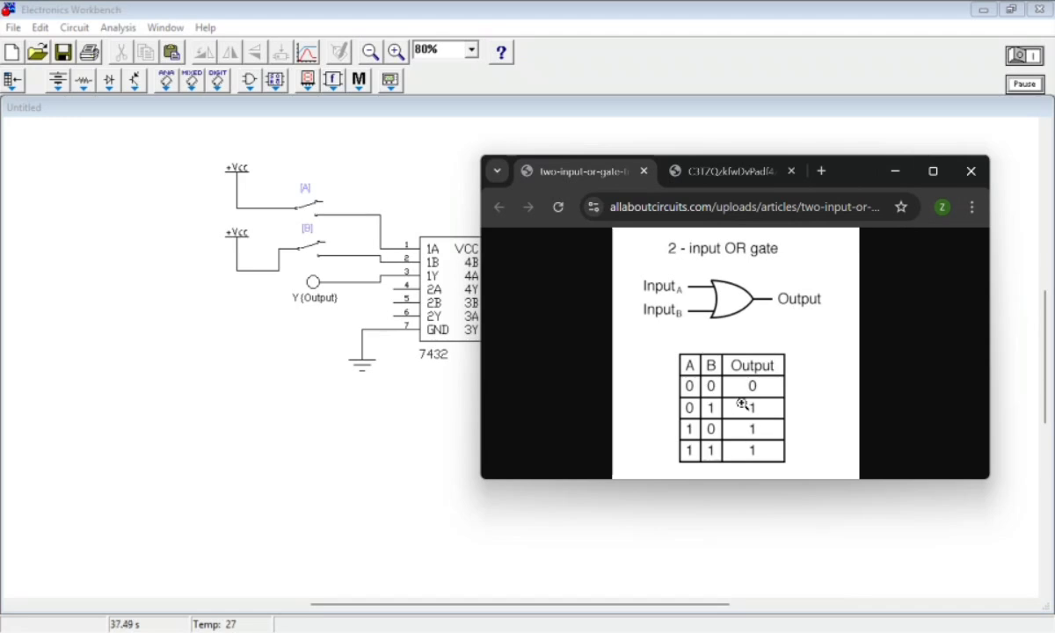
pyautogui.click(894, 172)
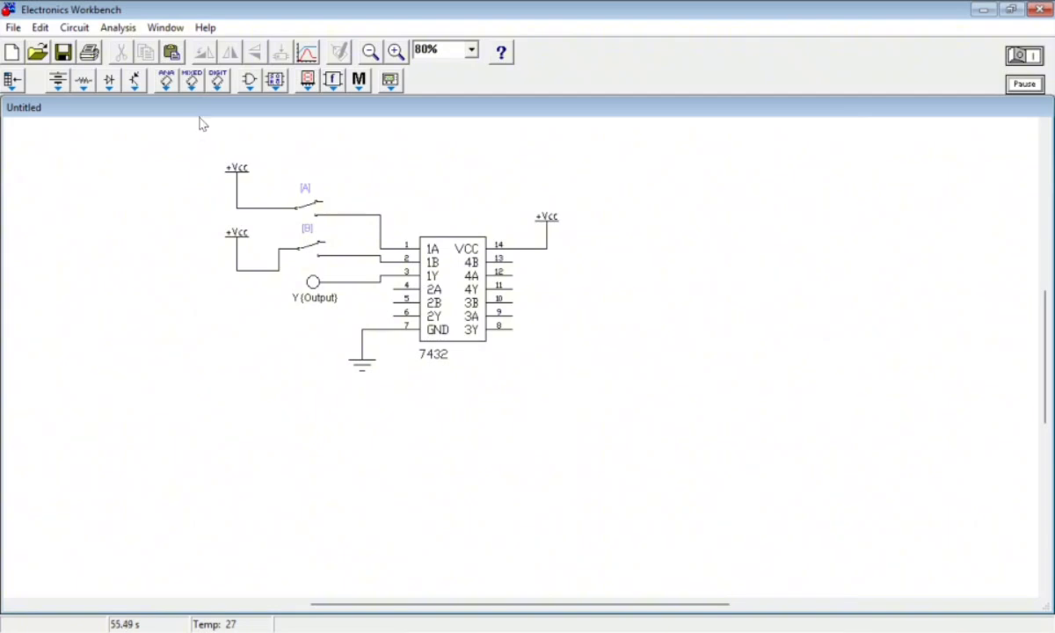
# Delete the whole 7432 circuit and place a 4075 (Tri 3-In OR) IC on the empty sheet
pyautogui.moveTo(203, 146); pyautogui.dragTo(671, 417)
pyautogui.press('Delete')
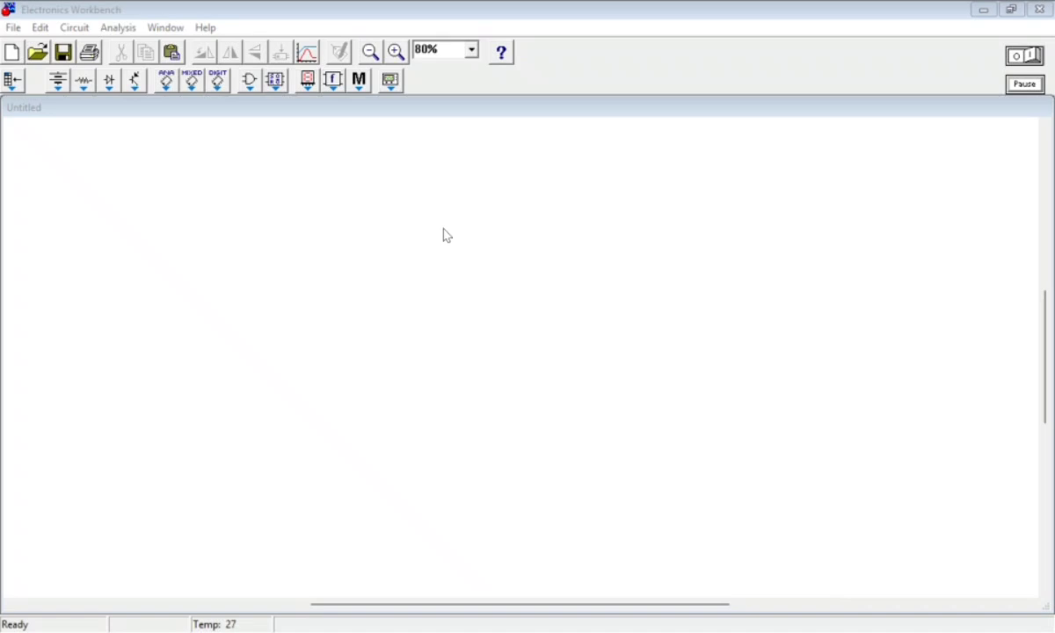
pyautogui.click(249, 81)
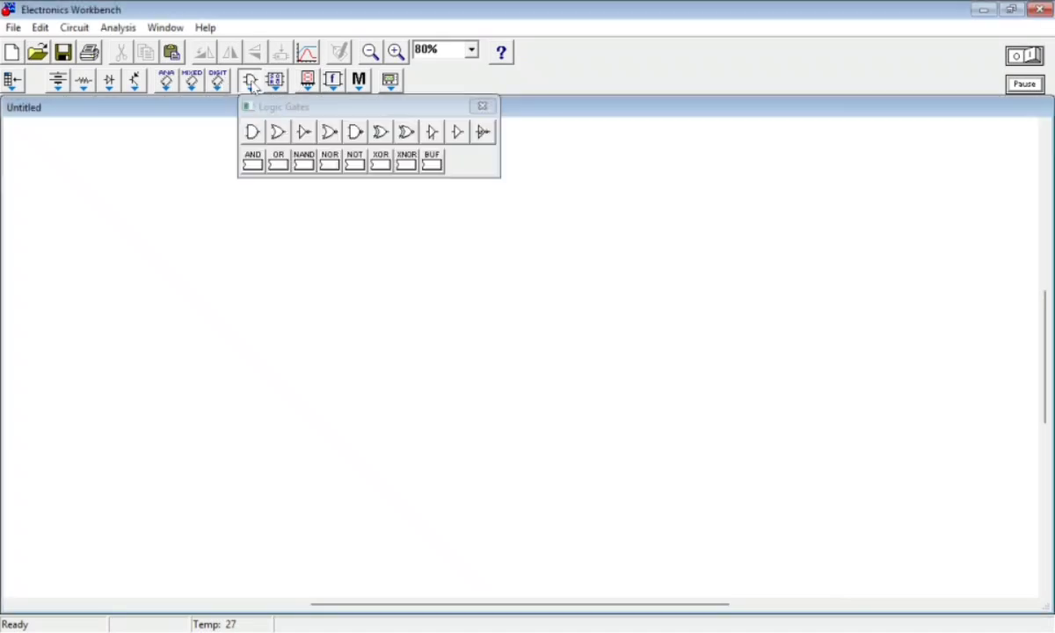
pyautogui.moveTo(302, 167); pyautogui.dragTo(435, 327)
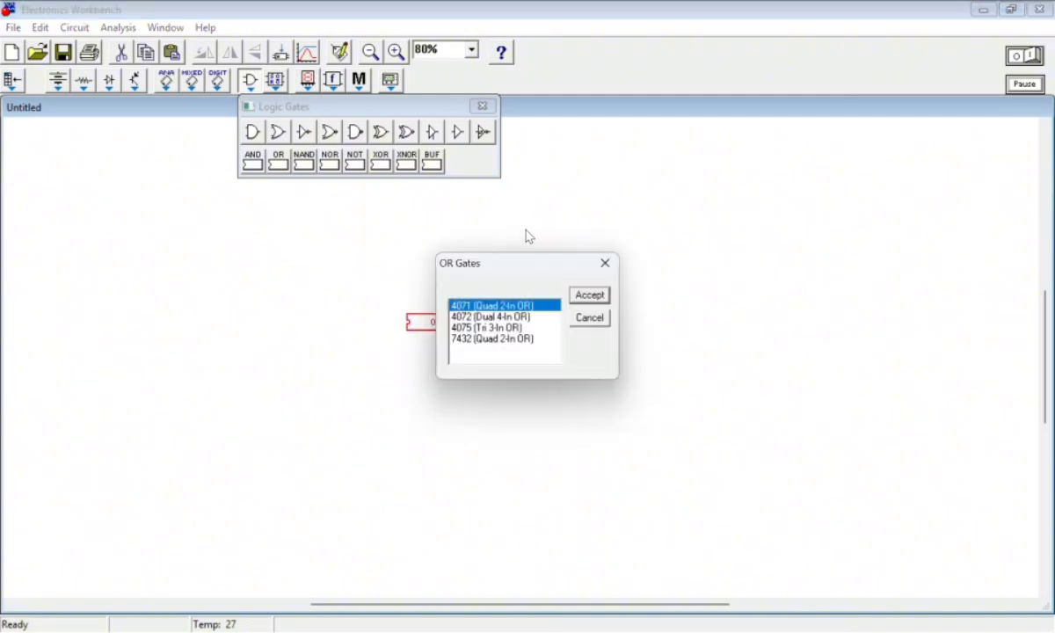
pyautogui.click(492, 328)
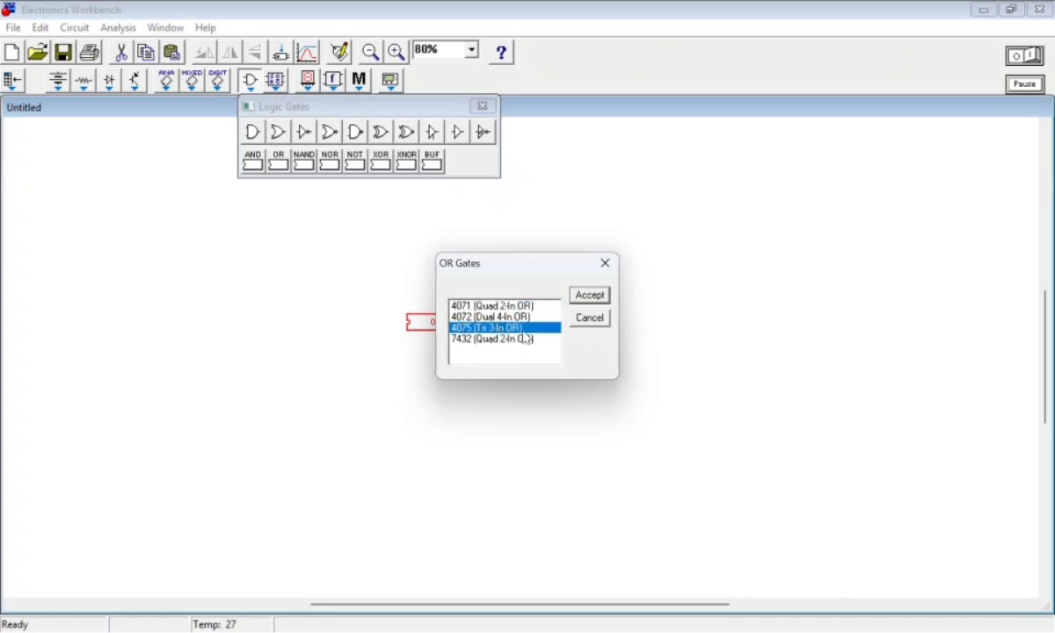
pyautogui.click(591, 296)
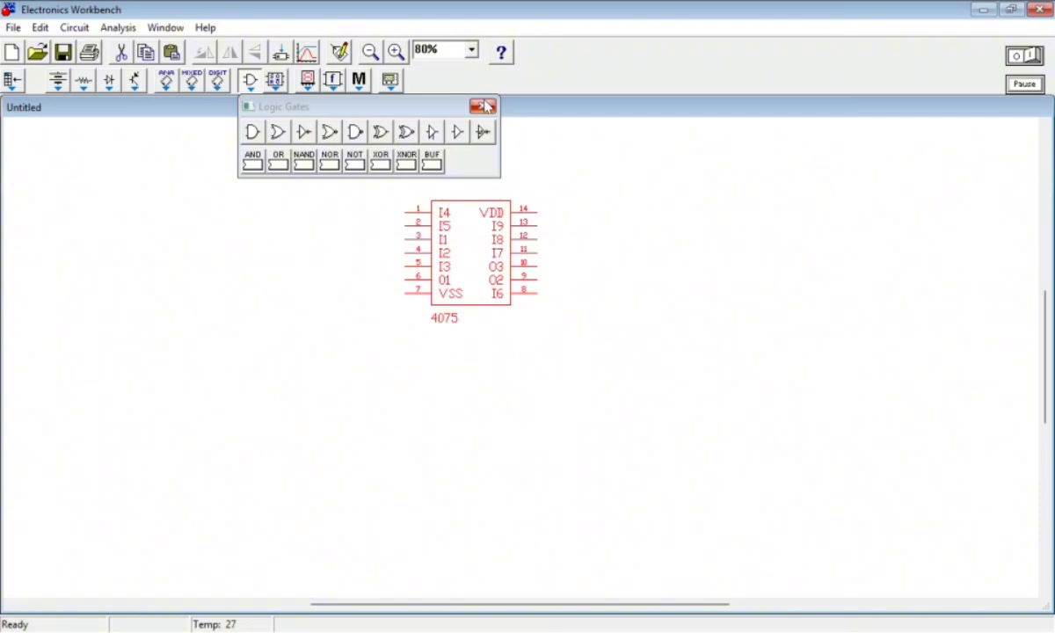
pyautogui.click(485, 107)
# Reposition the 4075 IC in the upper middle of the sheet, leaving room for wiring on both sides
pyautogui.click(543, 341)
pyautogui.moveTo(475, 291); pyautogui.dragTo(501, 322)
pyautogui.click(600, 351)
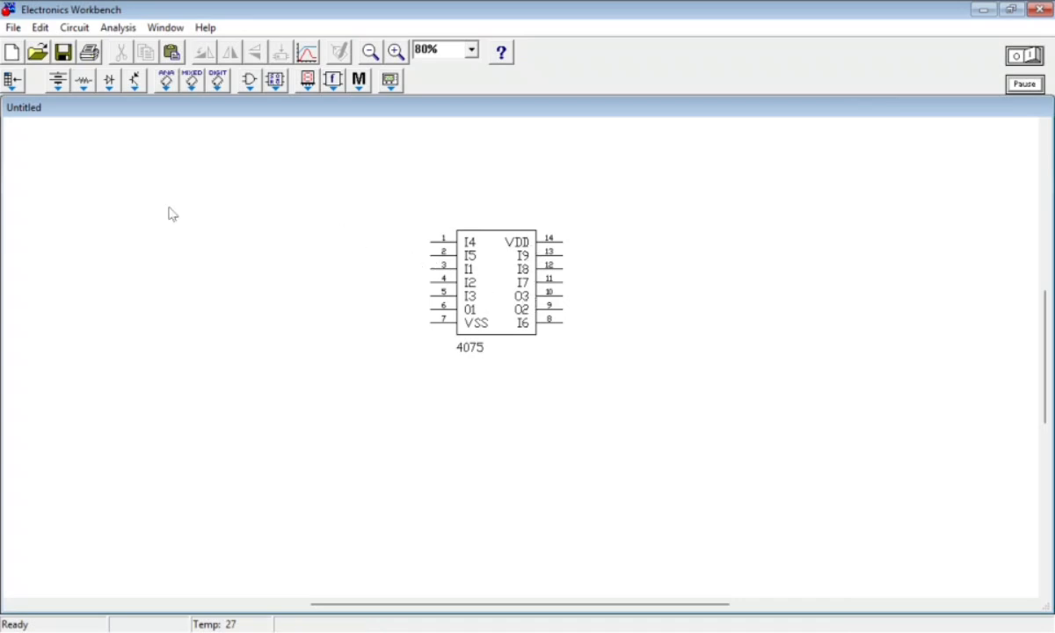
pyautogui.moveTo(472, 298)
pyautogui.mouseDown()
pyautogui.moveTo(452, 263)
pyautogui.moveTo(481, 276)
pyautogui.mouseUp()
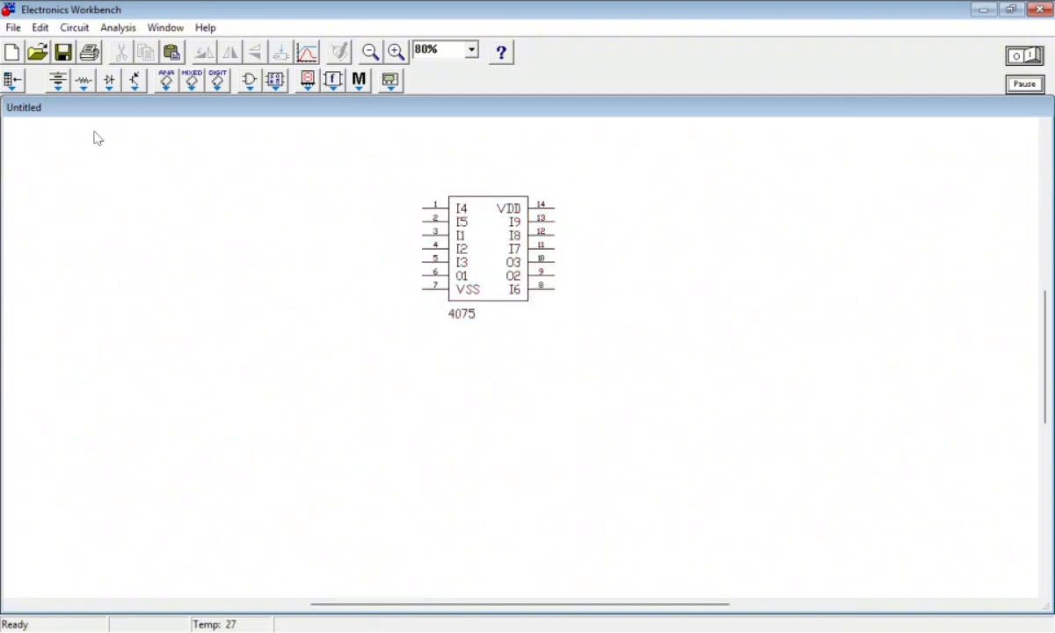
# Place a ground below and left of the 4075 and wire it to pin 7 (VSS)
pyautogui.click(59, 80)
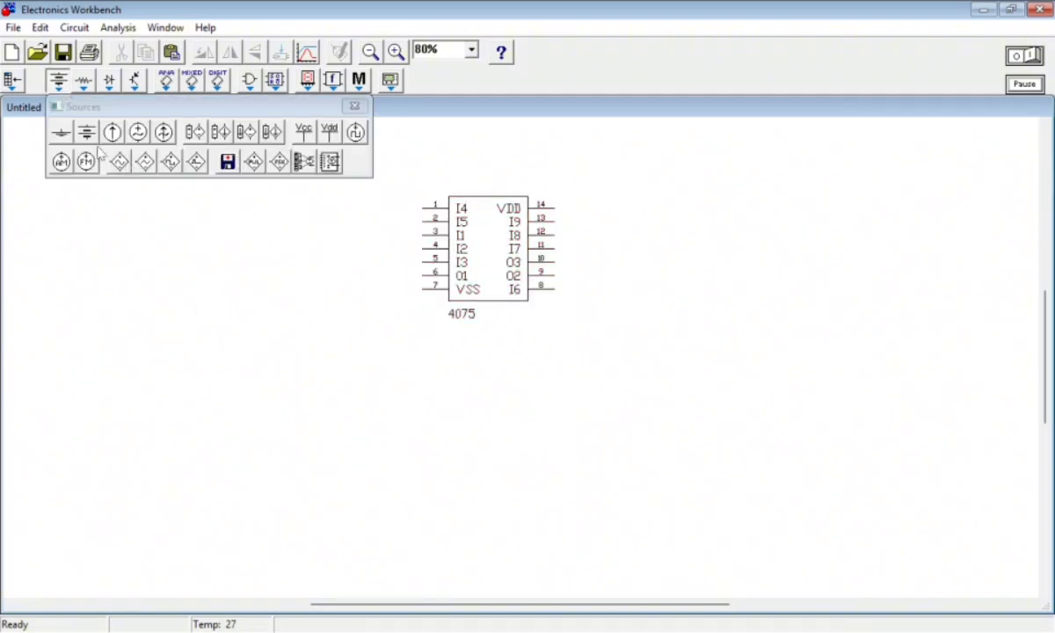
pyautogui.moveTo(62, 134); pyautogui.dragTo(382, 328)
pyautogui.moveTo(458, 286); pyautogui.dragTo(455, 286)
pyautogui.click(431, 359)
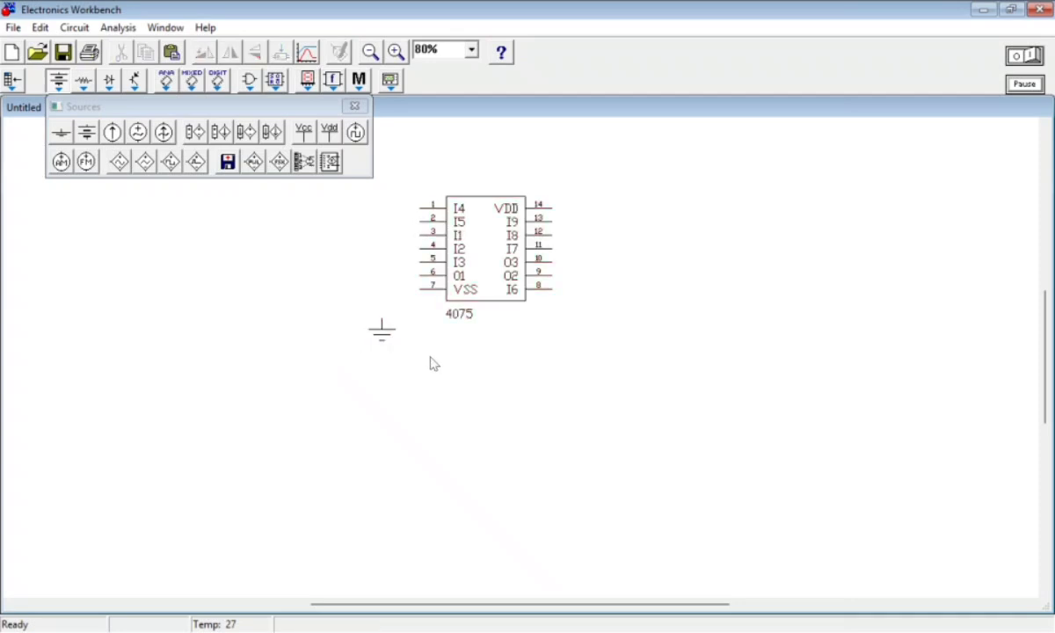
pyautogui.click(383, 325)
pyautogui.moveTo(382, 319); pyautogui.dragTo(424, 291)
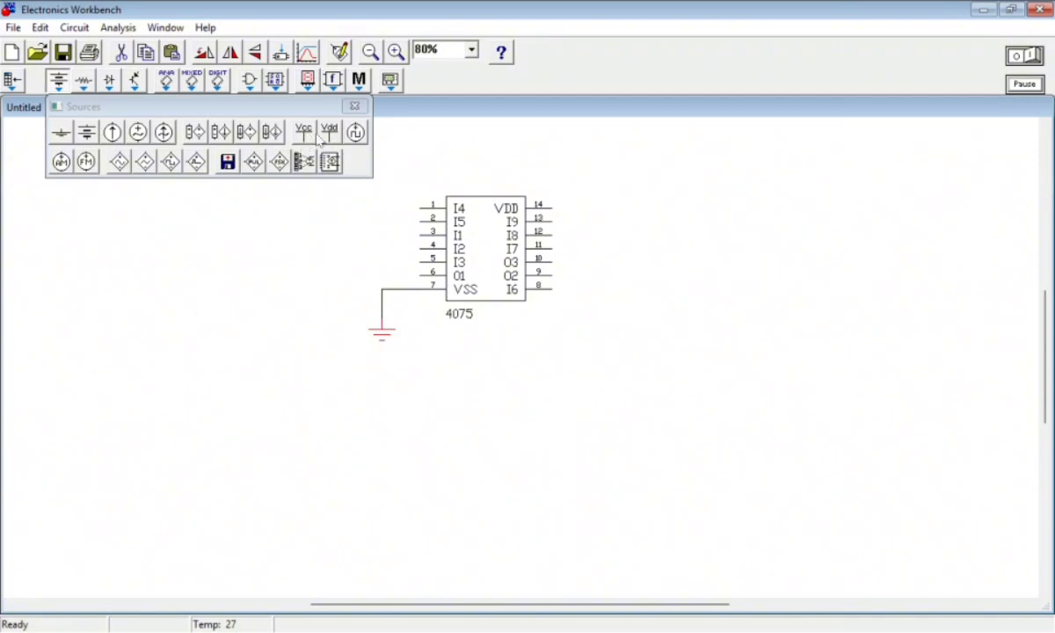
# Place a +Vdd source above and right of the 4075 and wire it to pin 14 (VDD)
pyautogui.moveTo(329, 130); pyautogui.dragTo(598, 172)
pyautogui.click(600, 197)
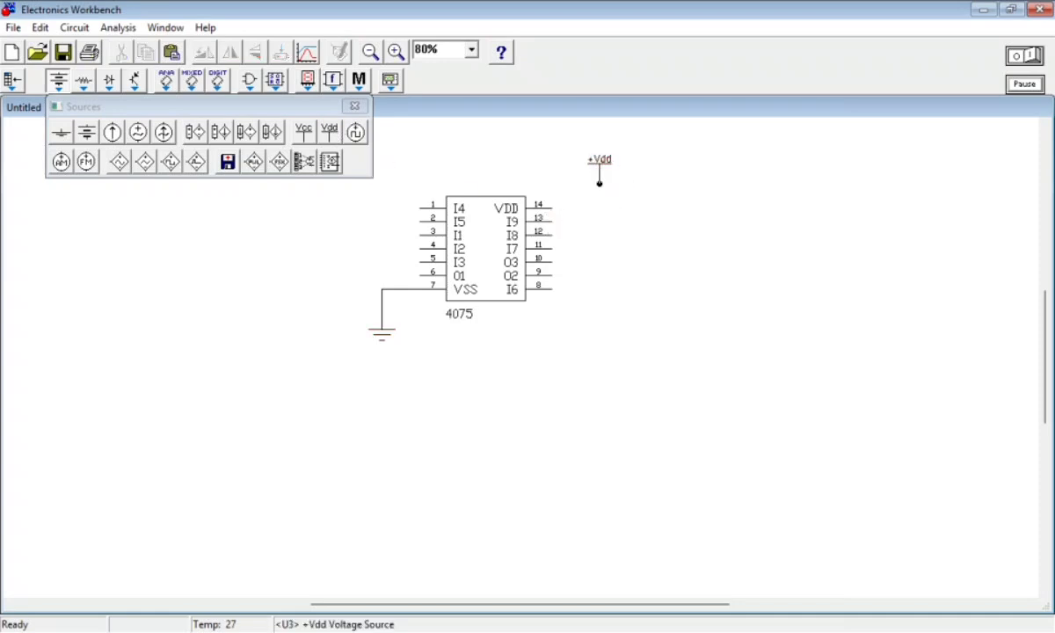
pyautogui.moveTo(576, 213); pyautogui.dragTo(554, 208)
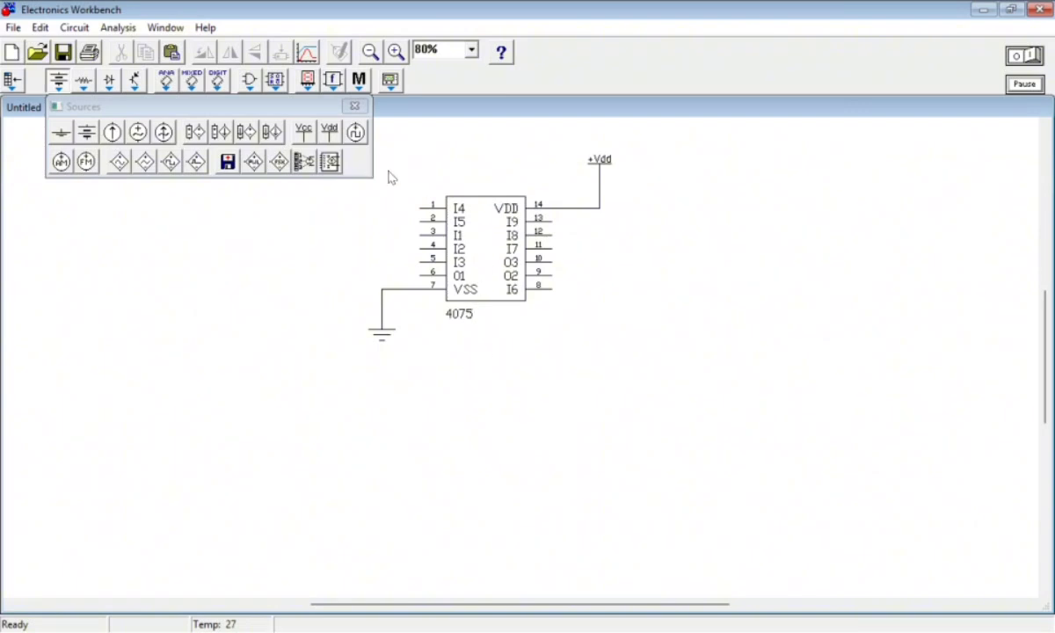
pyautogui.click(354, 106)
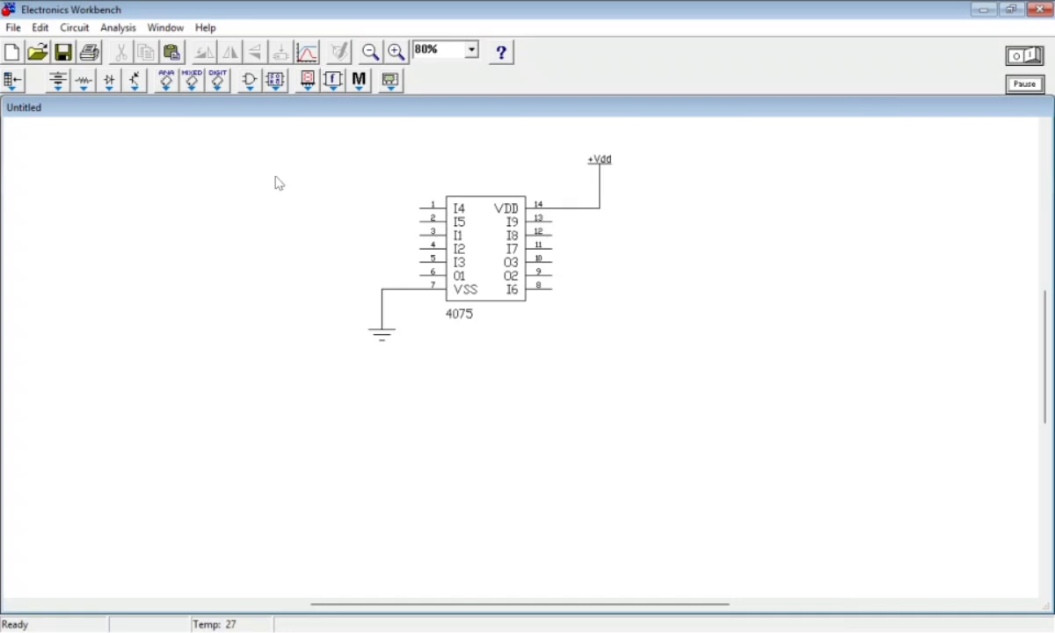
# Move the 4075 slightly down and lower its +Vdd source to shorten the supply wire
pyautogui.moveTo(495, 259); pyautogui.dragTo(496, 267)
pyautogui.moveTo(601, 160); pyautogui.dragTo(601, 186)
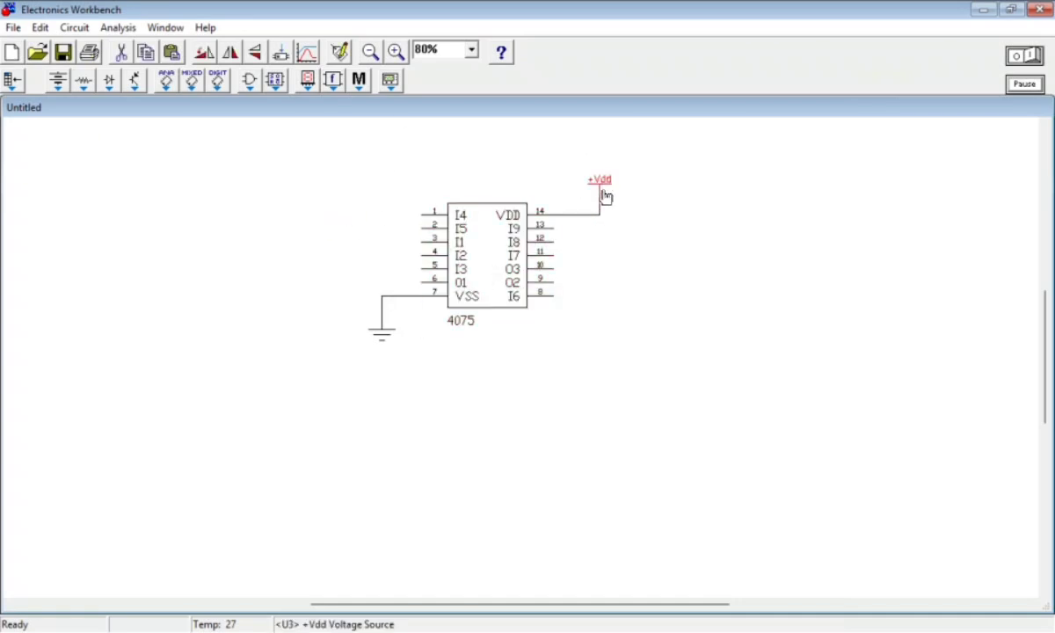
pyautogui.click(482, 369)
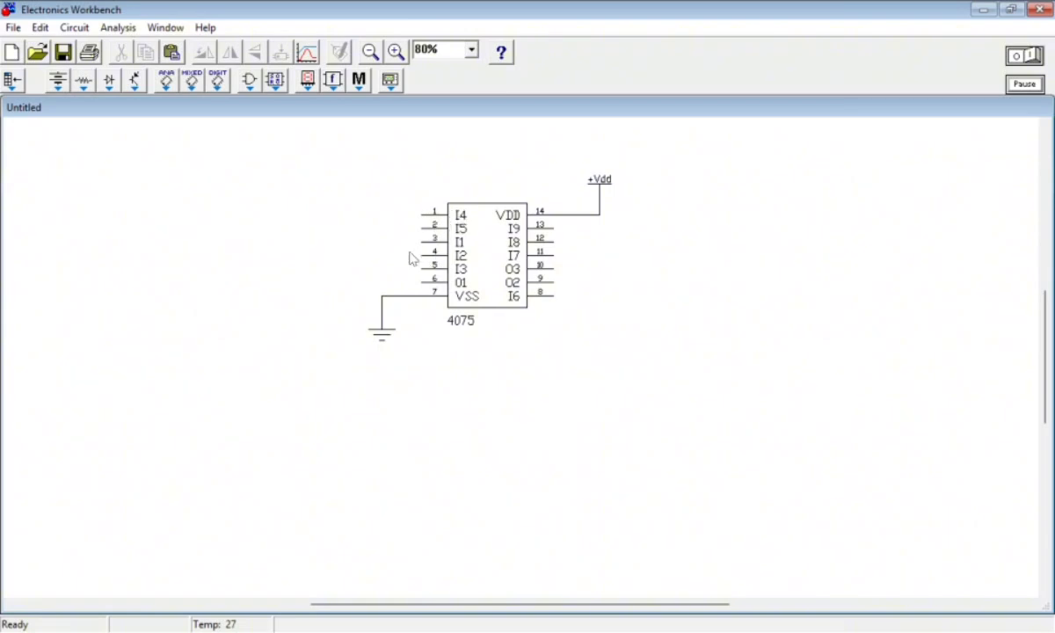
# Place three more +Vdd sources stacked vertically left of the 4075, one for each input branch
pyautogui.click(58, 81)
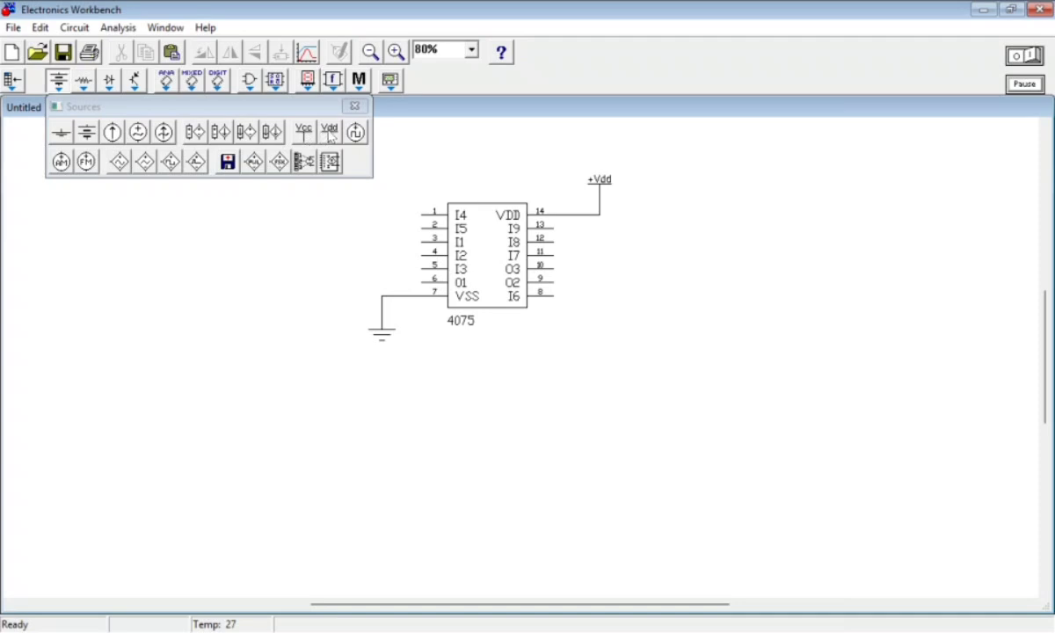
pyautogui.moveTo(329, 133); pyautogui.dragTo(237, 219)
pyautogui.moveTo(328, 132); pyautogui.dragTo(234, 340)
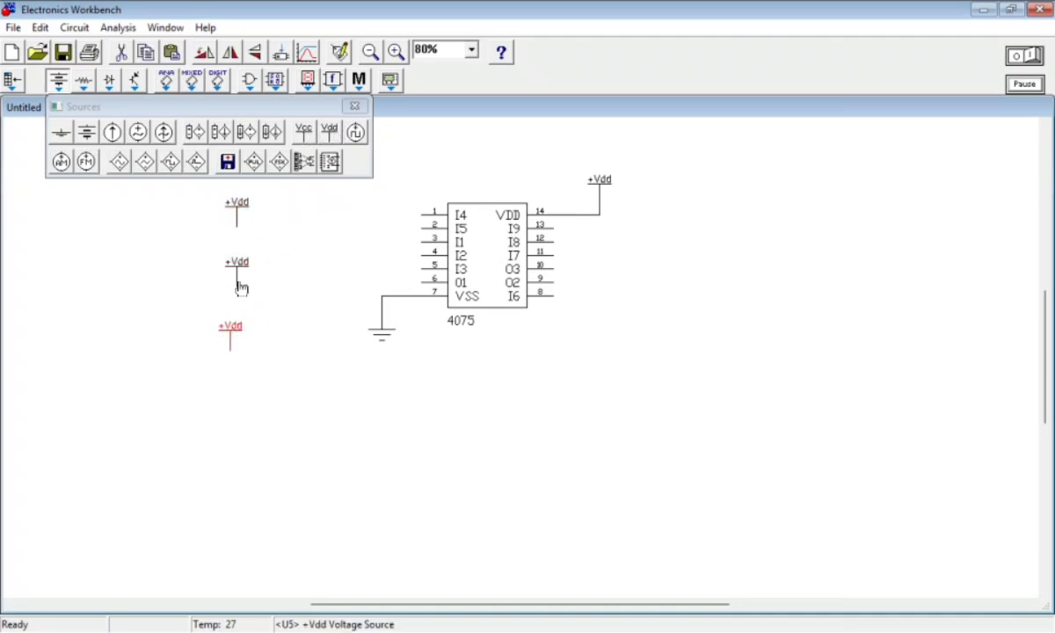
pyautogui.moveTo(241, 288); pyautogui.dragTo(248, 259)
pyautogui.moveTo(249, 306); pyautogui.dragTo(250, 305)
pyautogui.moveTo(244, 257); pyautogui.dragTo(238, 266)
pyautogui.click(354, 106)
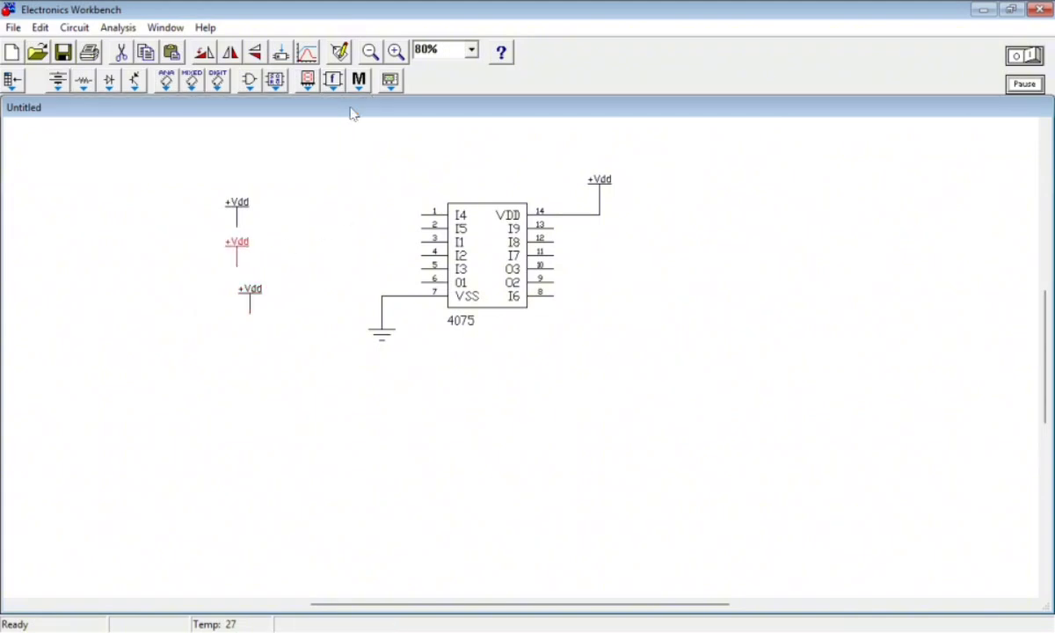
# Place three stacked switches between the +Vdd sources and the 4075, and move the sources up and left of them
pyautogui.click(84, 81)
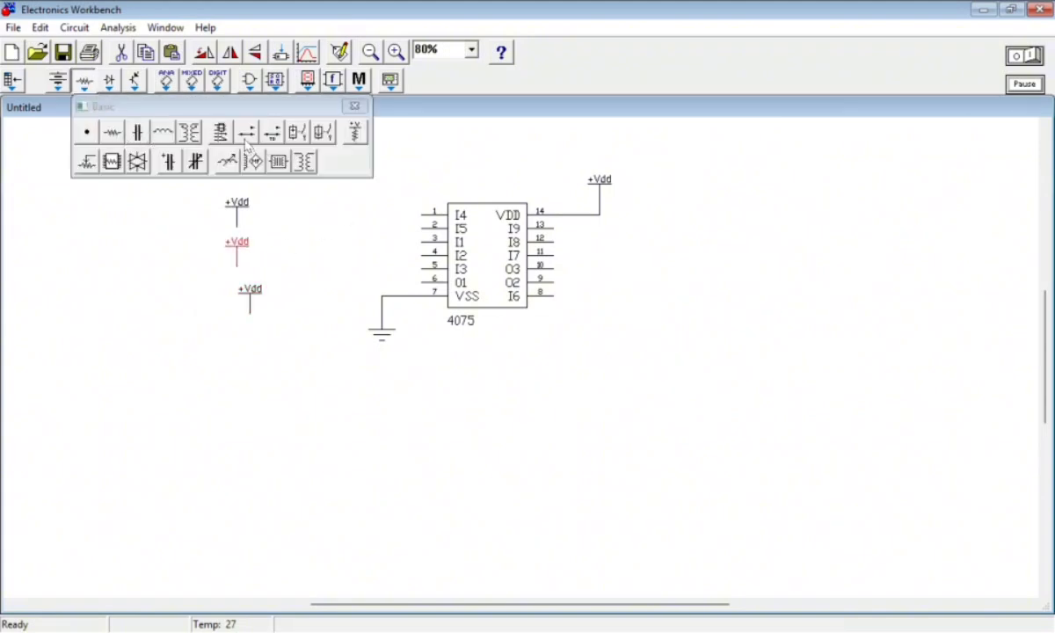
pyautogui.moveTo(247, 143); pyautogui.dragTo(280, 262)
pyautogui.click(355, 106)
pyautogui.moveTo(237, 209); pyautogui.dragTo(230, 156)
pyautogui.moveTo(239, 231); pyautogui.dragTo(231, 195)
pyautogui.moveTo(253, 291); pyautogui.dragTo(232, 231)
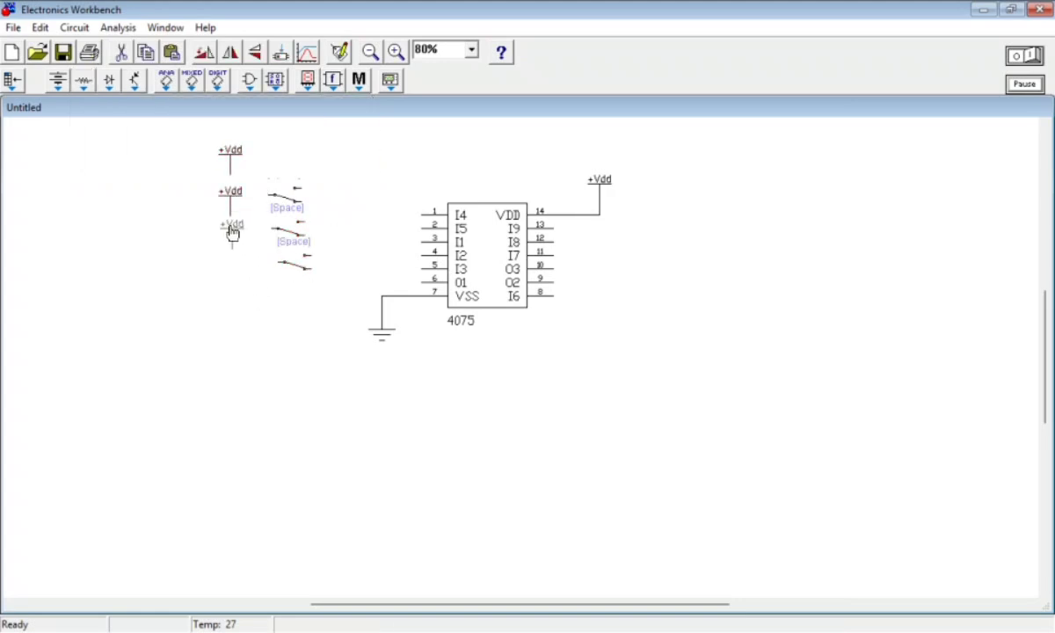
# Move the three switches closer to the 4075 and shift the three +Vdd sources toward them, spacing them vertically
pyautogui.moveTo(289, 187); pyautogui.dragTo(357, 289)
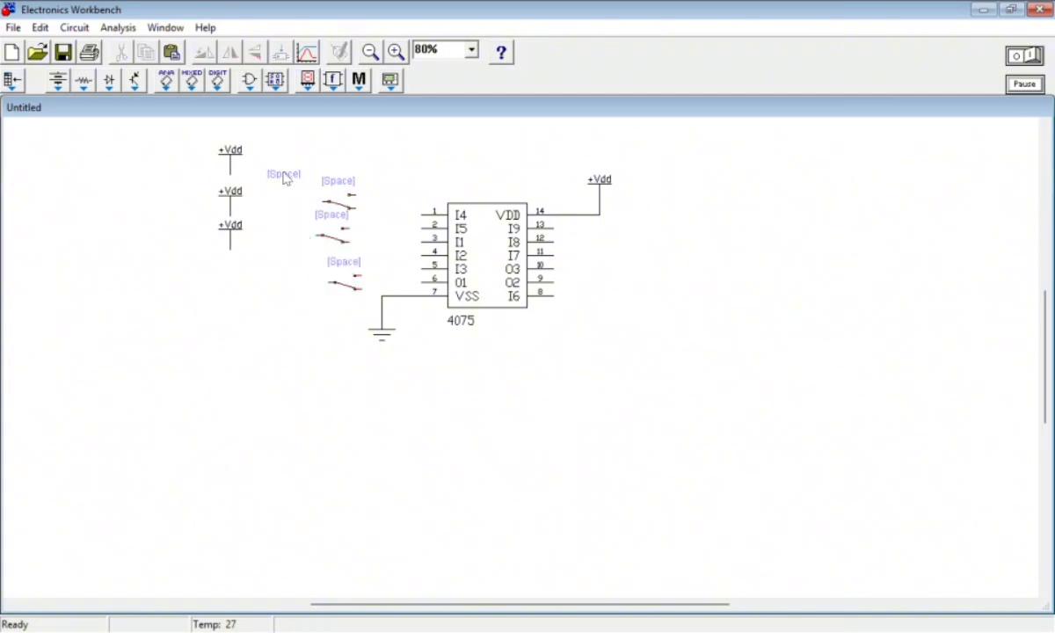
pyautogui.moveTo(238, 163); pyautogui.dragTo(270, 168)
pyautogui.moveTo(232, 200); pyautogui.dragTo(264, 206)
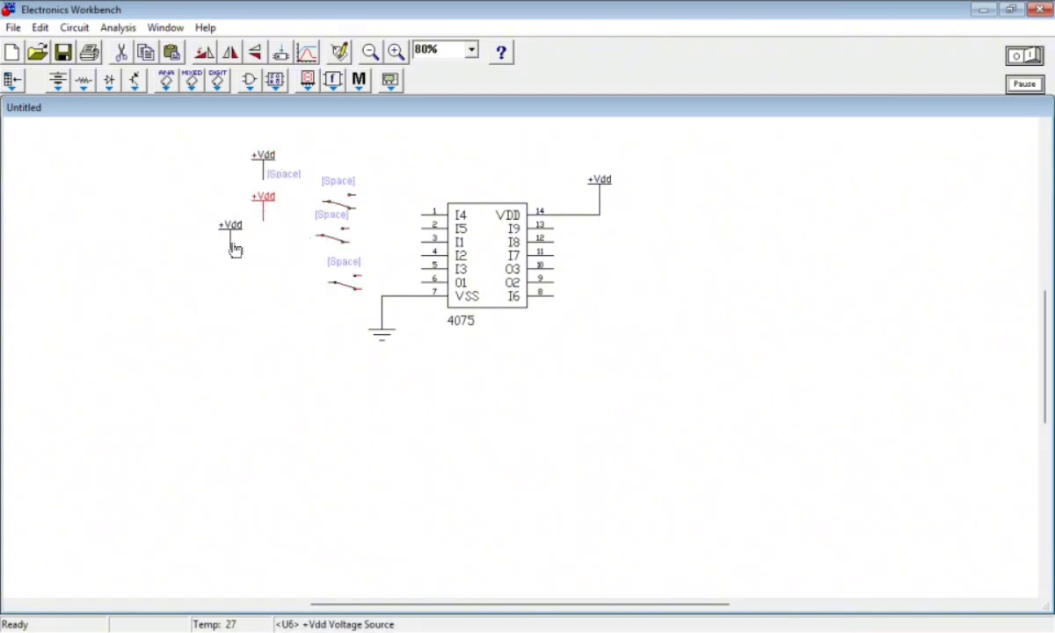
pyautogui.moveTo(234, 249); pyautogui.dragTo(253, 274)
# Wire the top +Vdd source through the top switch to pin 3 (I1) of the 4075, raising both parts slightly
pyautogui.moveTo(317, 202); pyautogui.dragTo(265, 220)
pyautogui.click(356, 218)
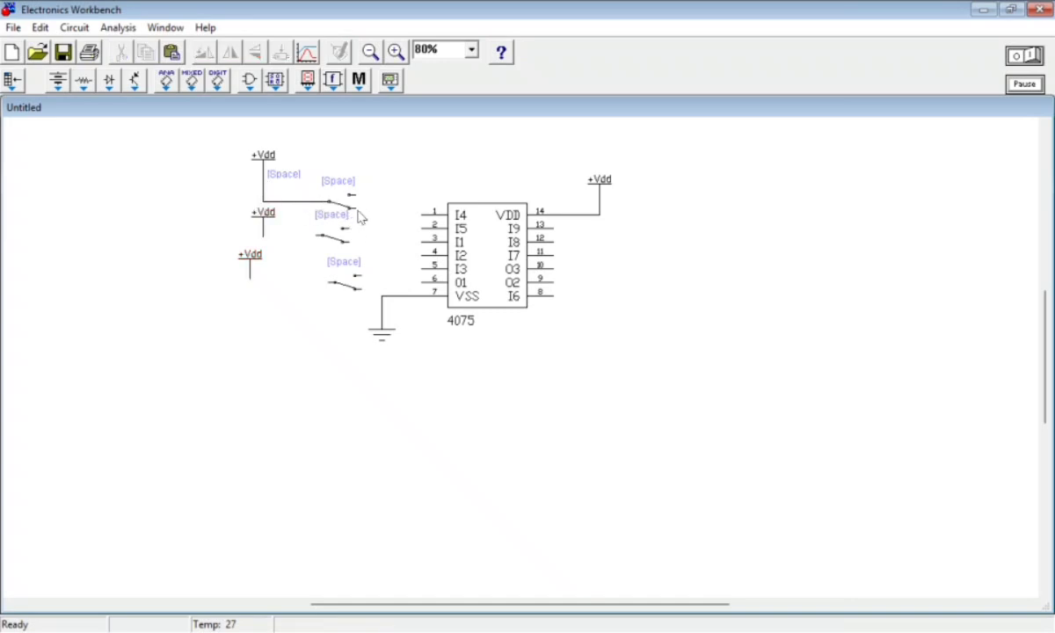
pyautogui.moveTo(334, 206); pyautogui.dragTo(335, 191)
pyautogui.moveTo(264, 157); pyautogui.dragTo(266, 144)
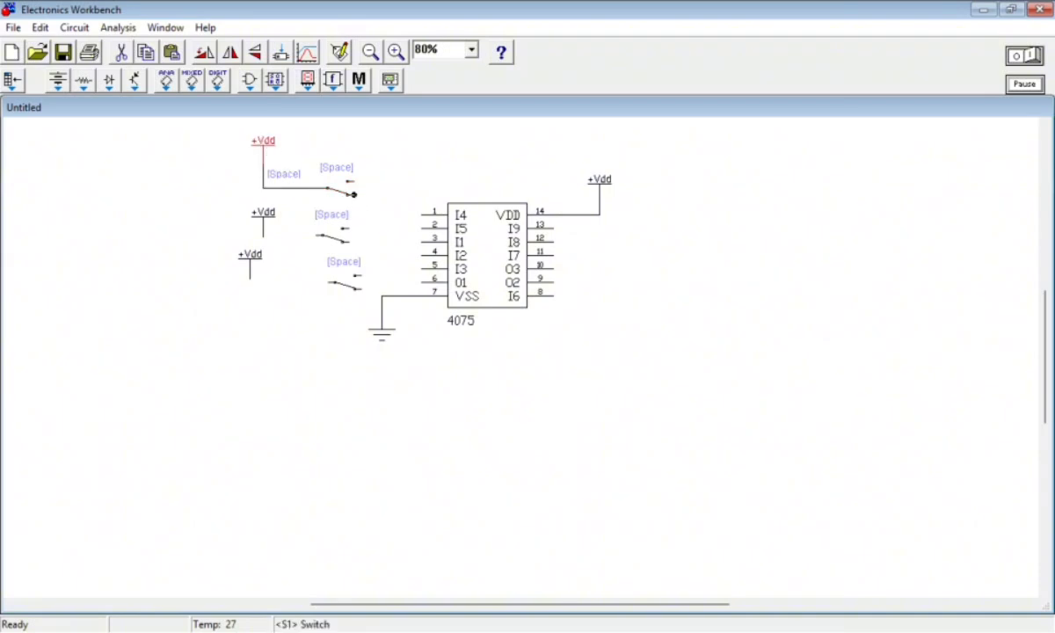
pyautogui.moveTo(378, 211); pyautogui.dragTo(421, 239)
# Move the two unwired switches and their +Vdd sources down to clear space below the first branch
pyautogui.moveTo(337, 236); pyautogui.dragTo(292, 330)
pyautogui.moveTo(340, 300); pyautogui.dragTo(342, 365)
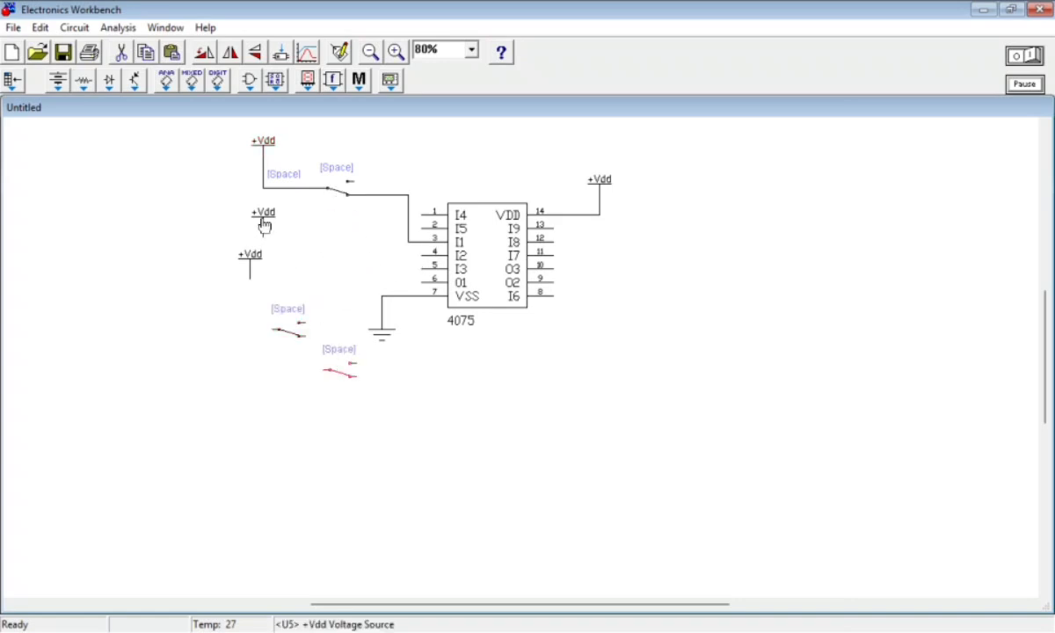
pyautogui.moveTo(264, 227); pyautogui.dragTo(244, 341)
# Lower the wired switch and its +Vdd source level with pin 3 and flatten the bend in the supply wire
pyautogui.moveTo(341, 195); pyautogui.dragTo(352, 246)
pyautogui.moveTo(262, 149); pyautogui.dragTo(291, 222)
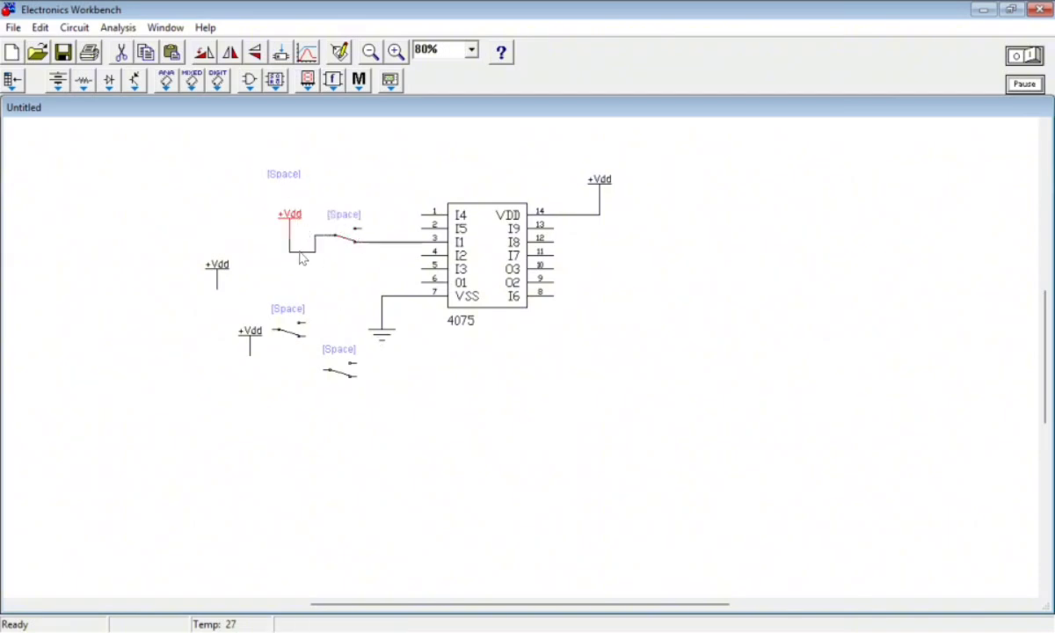
pyautogui.click(304, 252)
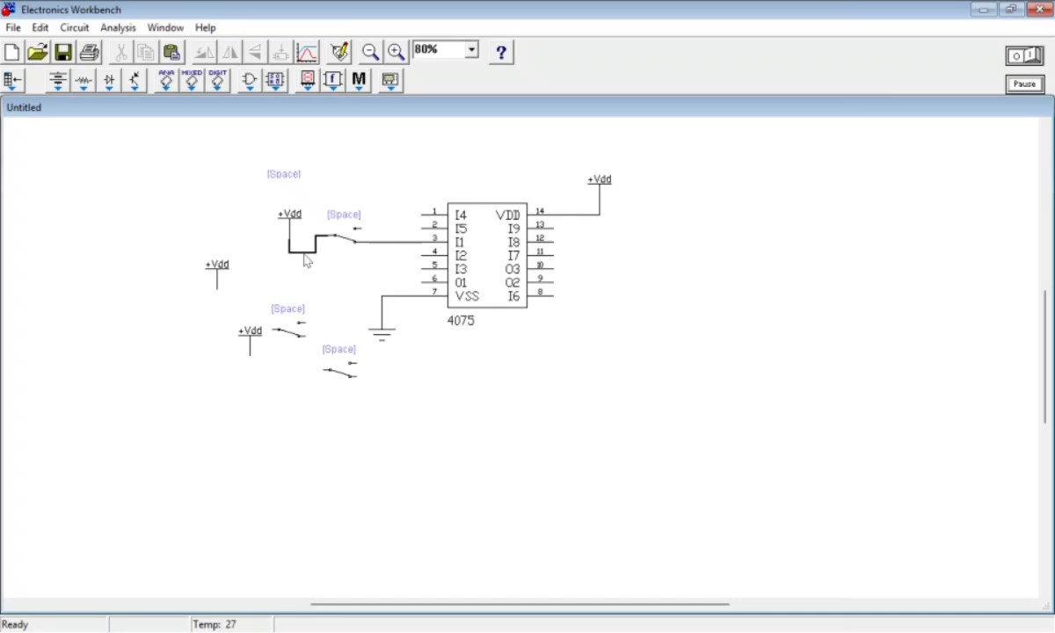
pyautogui.click(313, 277)
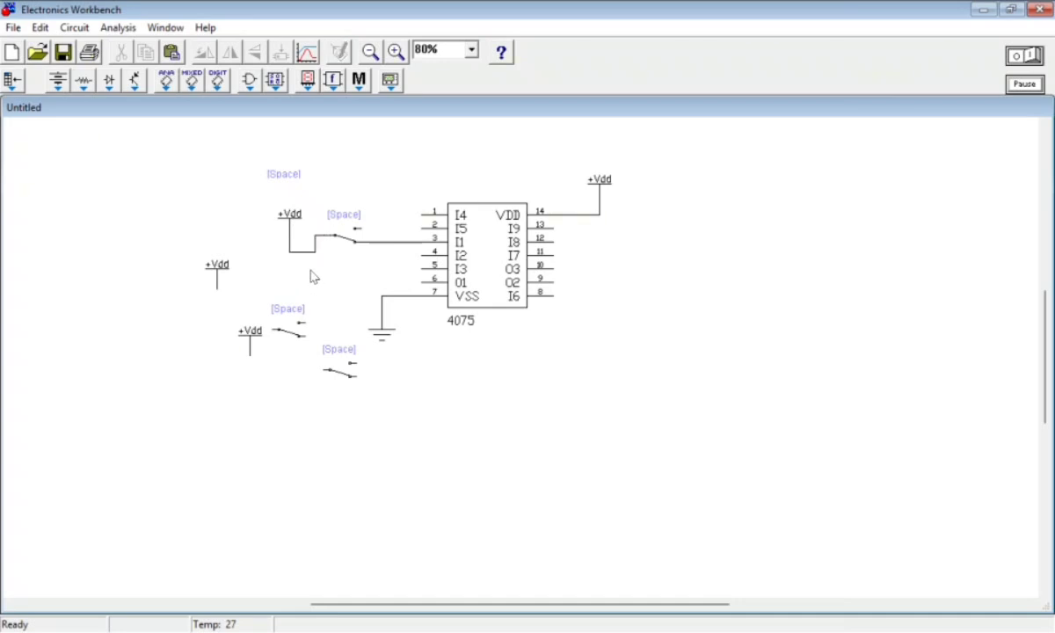
pyautogui.moveTo(298, 250); pyautogui.dragTo(302, 242)
# Position the second switch and +Vdd source beneath the first branch and wire them in series to pin 4 (I2)
pyautogui.moveTo(219, 270); pyautogui.dragTo(271, 270)
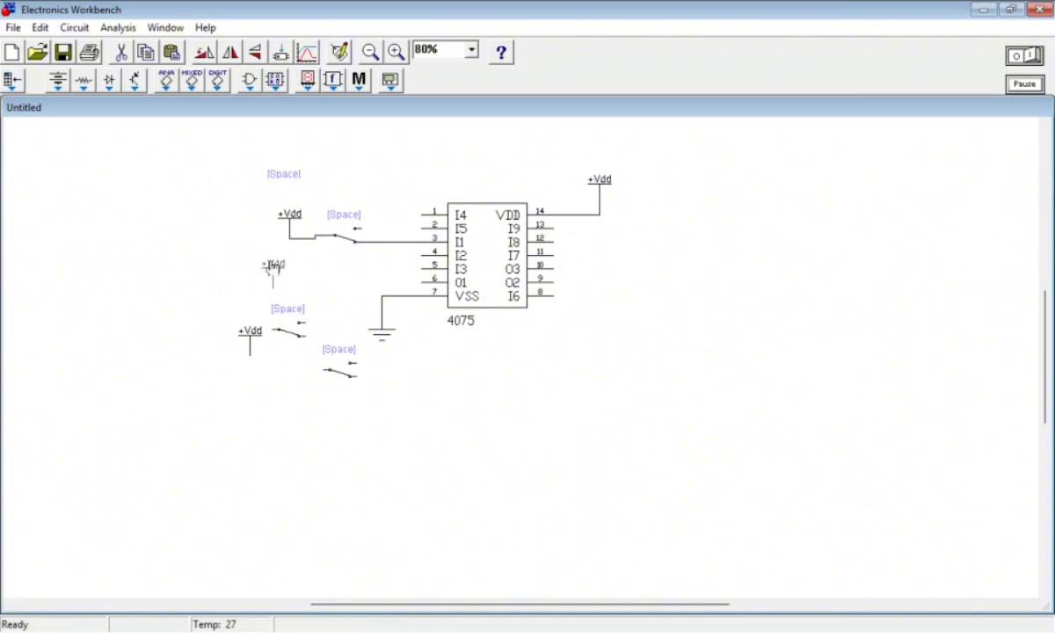
pyautogui.moveTo(287, 330); pyautogui.dragTo(354, 257)
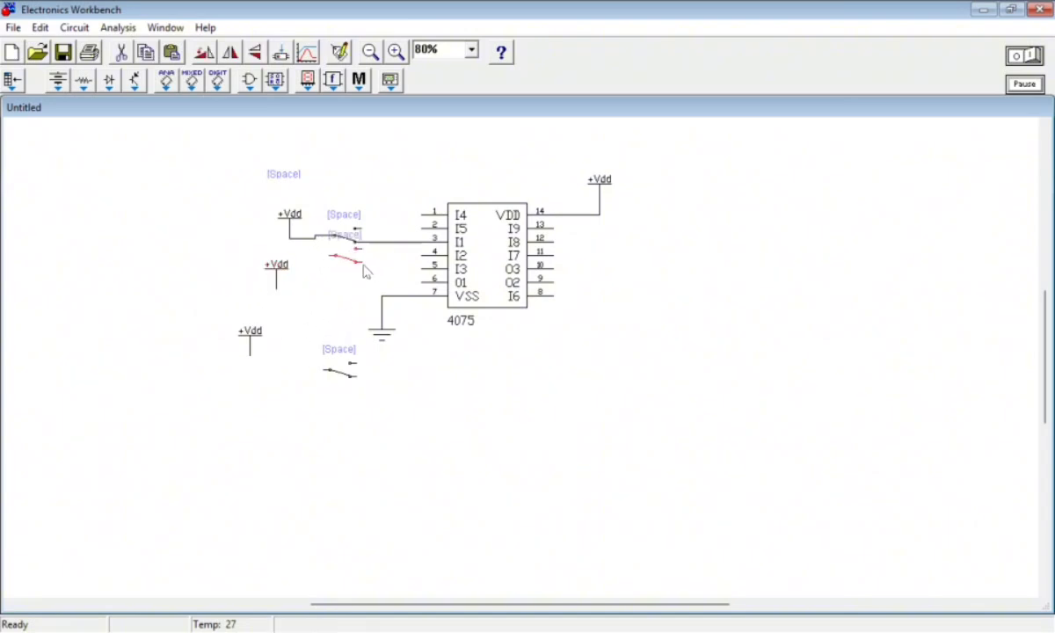
pyautogui.click(362, 263)
pyautogui.click(364, 264)
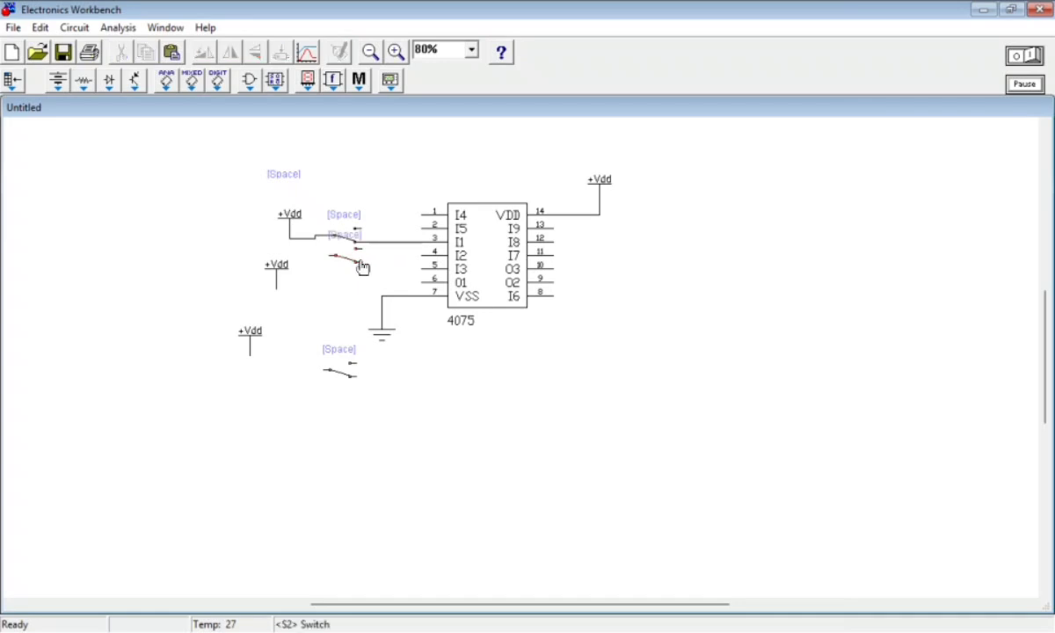
pyautogui.moveTo(362, 261); pyautogui.dragTo(422, 256)
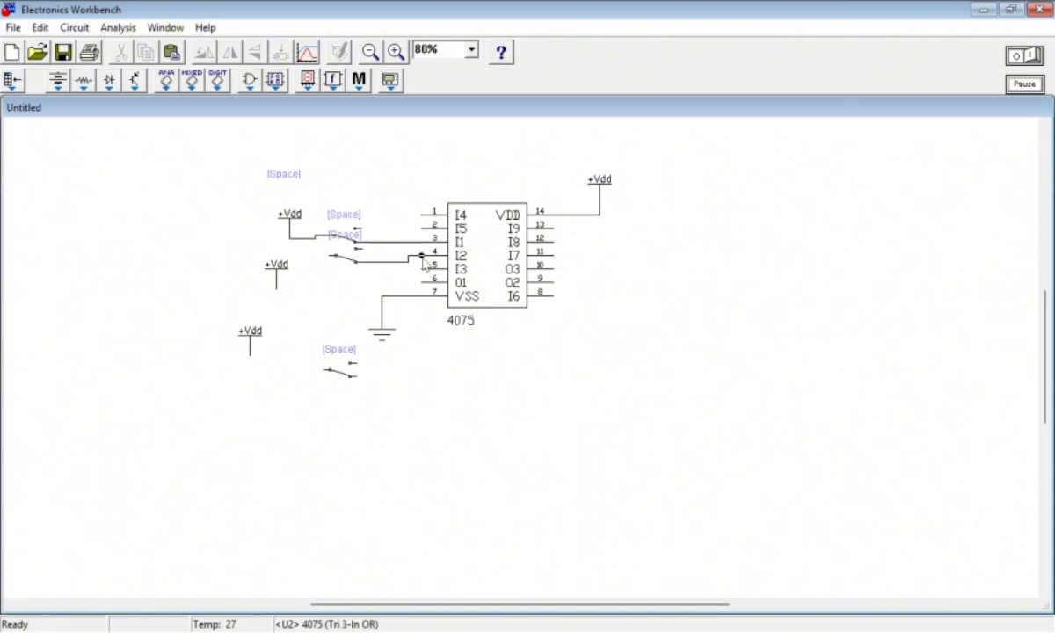
pyautogui.click(342, 258)
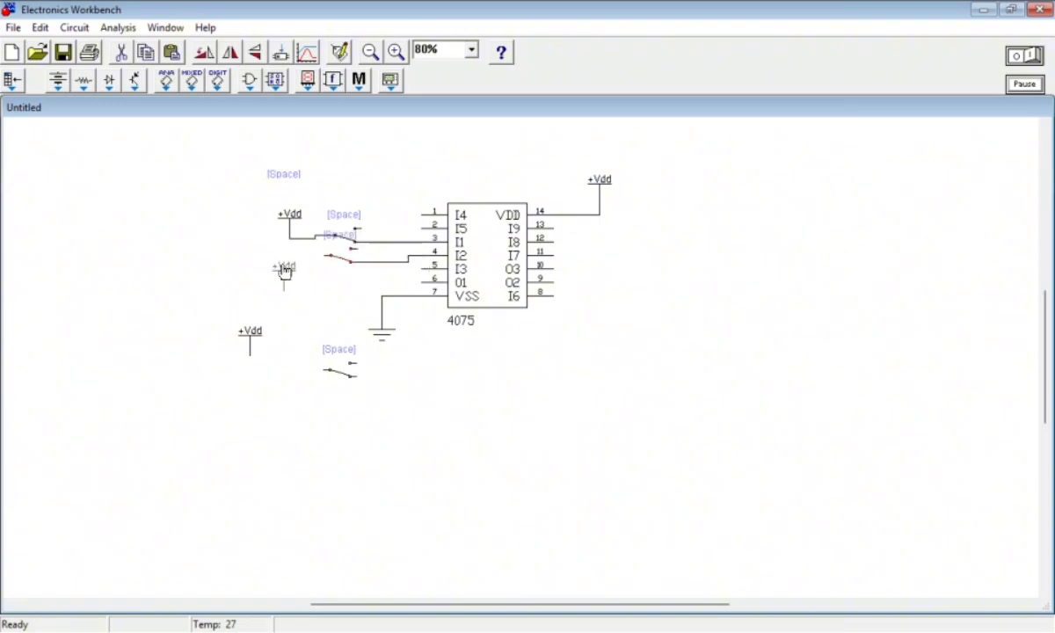
pyautogui.moveTo(280, 271); pyautogui.dragTo(325, 256)
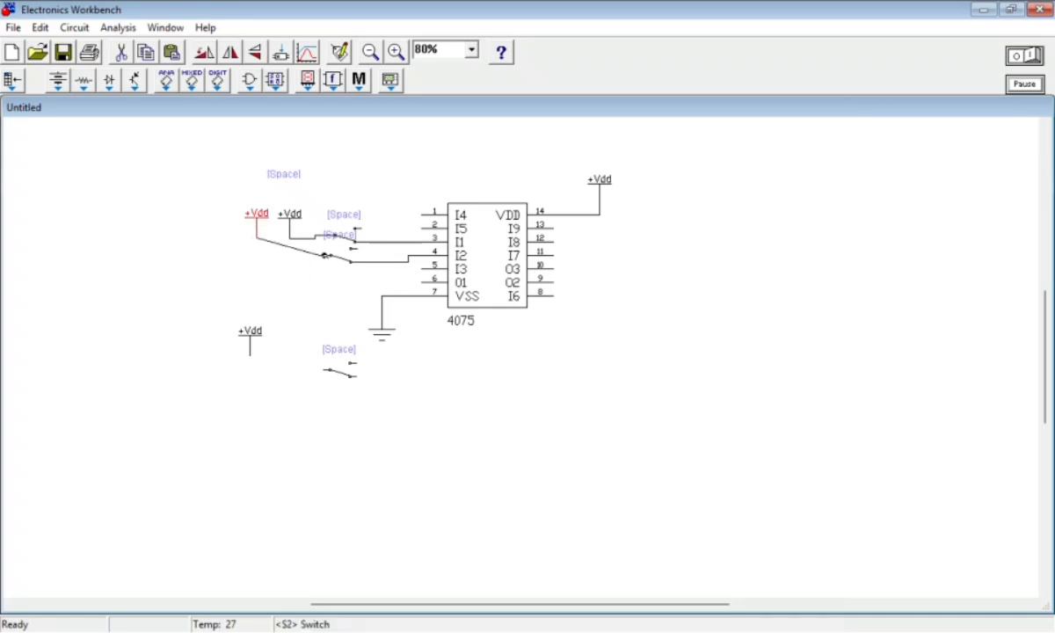
# Move the third +Vdd source beside the other two and space the three switches vertically near the 4075 inputs
pyautogui.moveTo(252, 344); pyautogui.dragTo(218, 220)
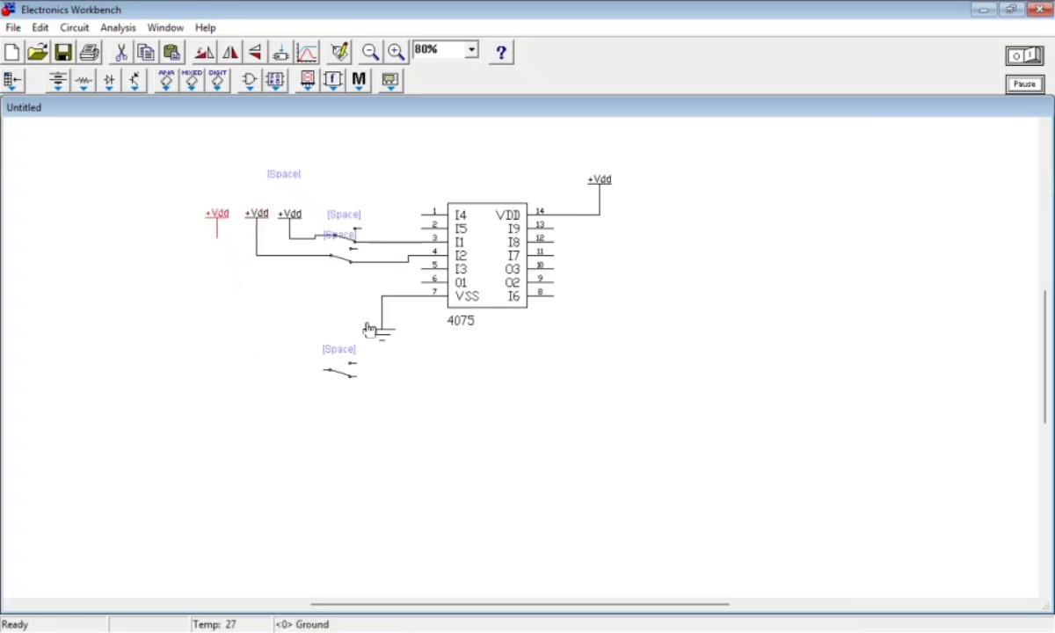
pyautogui.moveTo(341, 374); pyautogui.dragTo(339, 210)
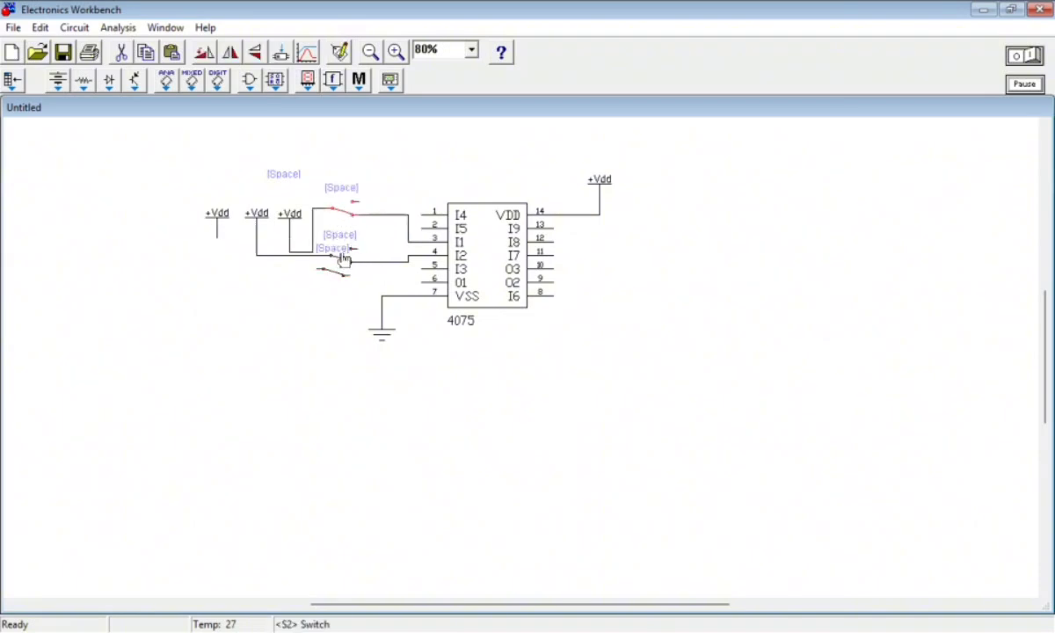
pyautogui.moveTo(340, 274); pyautogui.dragTo(348, 252)
pyautogui.moveTo(290, 228); pyautogui.dragTo(290, 213)
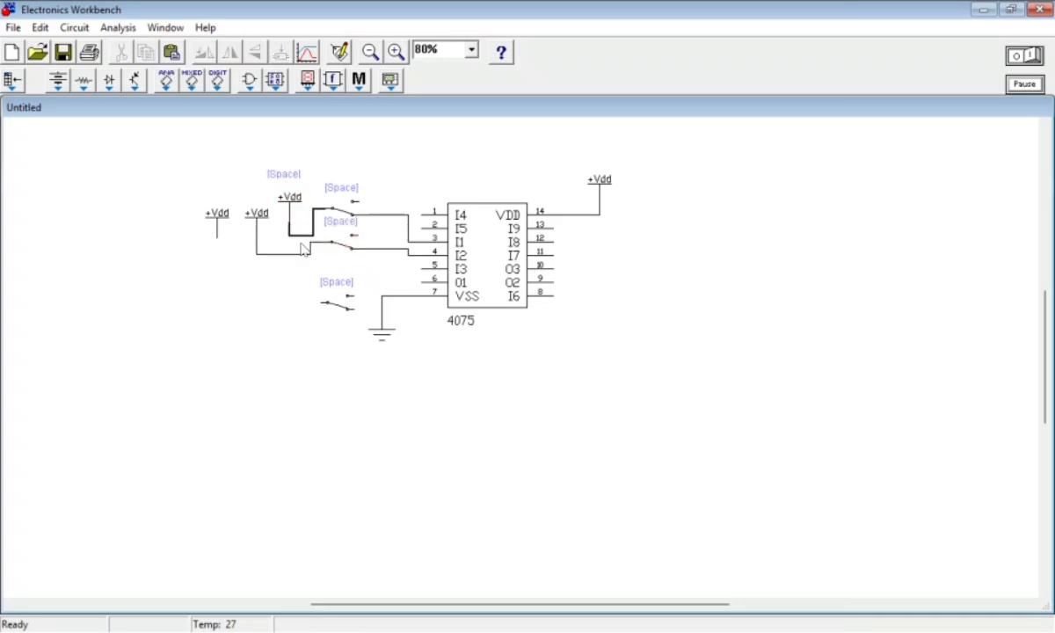
# Adjust the supply wires of the first two switches and straighten the wire from the second +Vdd source
pyautogui.click(301, 243)
pyautogui.click(299, 236)
pyautogui.click(300, 238)
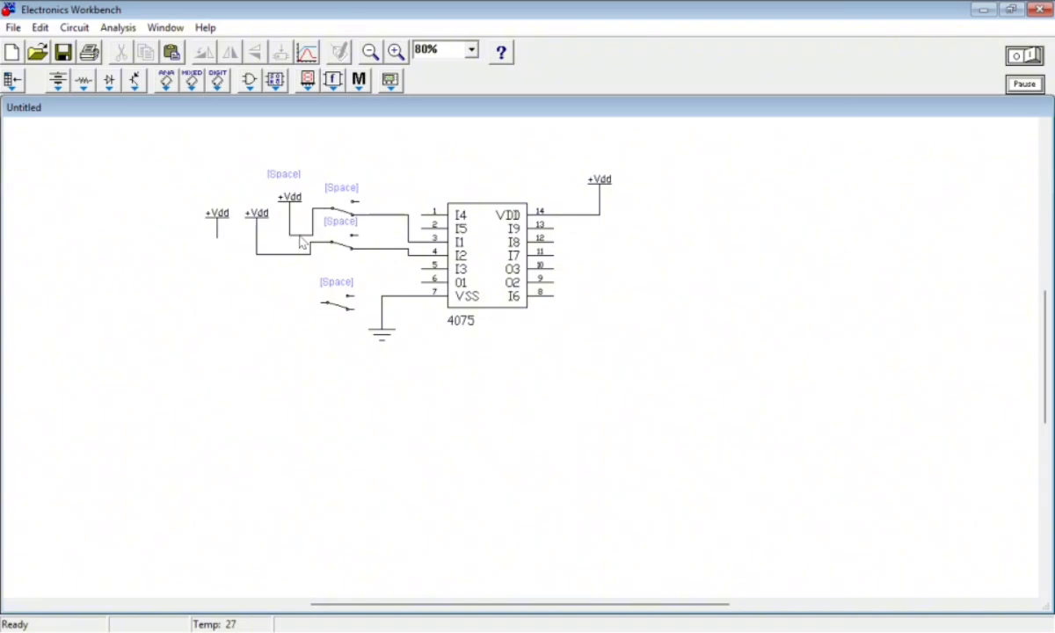
pyautogui.click(299, 235)
pyautogui.click(299, 234)
pyautogui.click(300, 236)
pyautogui.click(306, 241)
pyautogui.click(292, 221)
pyautogui.click(280, 309)
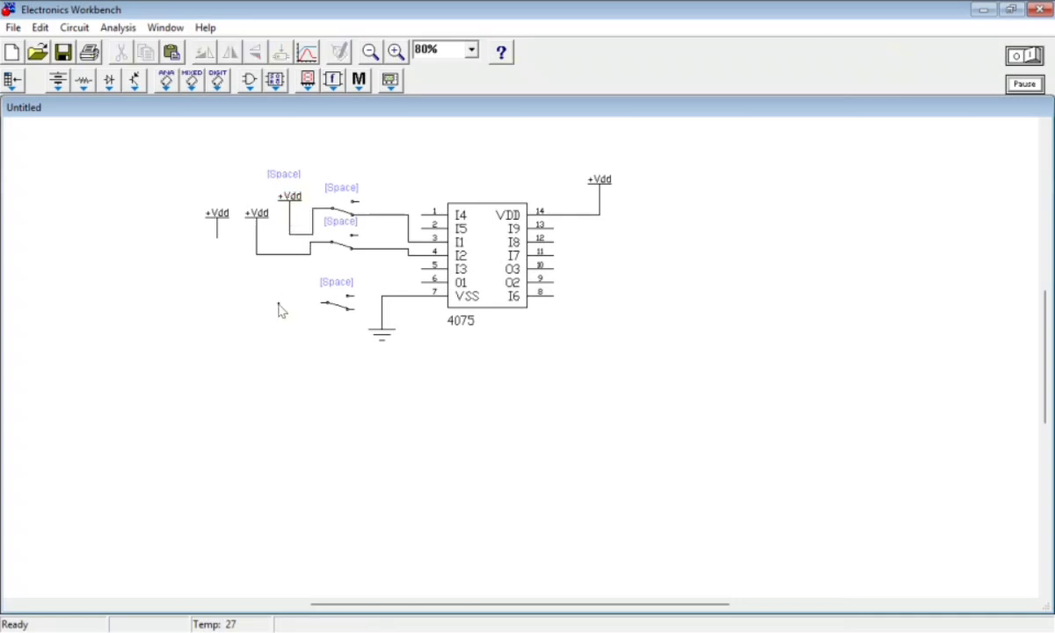
pyautogui.click(294, 231)
pyautogui.click(299, 242)
pyautogui.click(290, 229)
pyautogui.click(298, 238)
# Wire the third switch between the remaining +Vdd source and pin 5 (I3) of the 4075
pyautogui.moveTo(257, 228); pyautogui.dragTo(263, 288)
pyautogui.moveTo(347, 322); pyautogui.dragTo(421, 269)
pyautogui.click(359, 293)
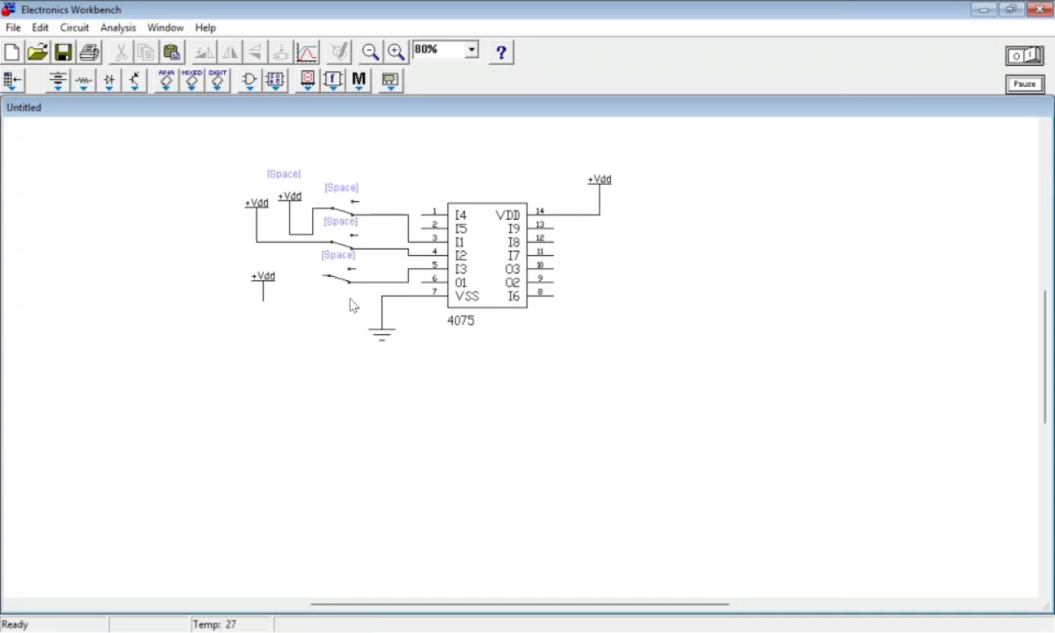
pyautogui.moveTo(259, 292); pyautogui.dragTo(326, 278)
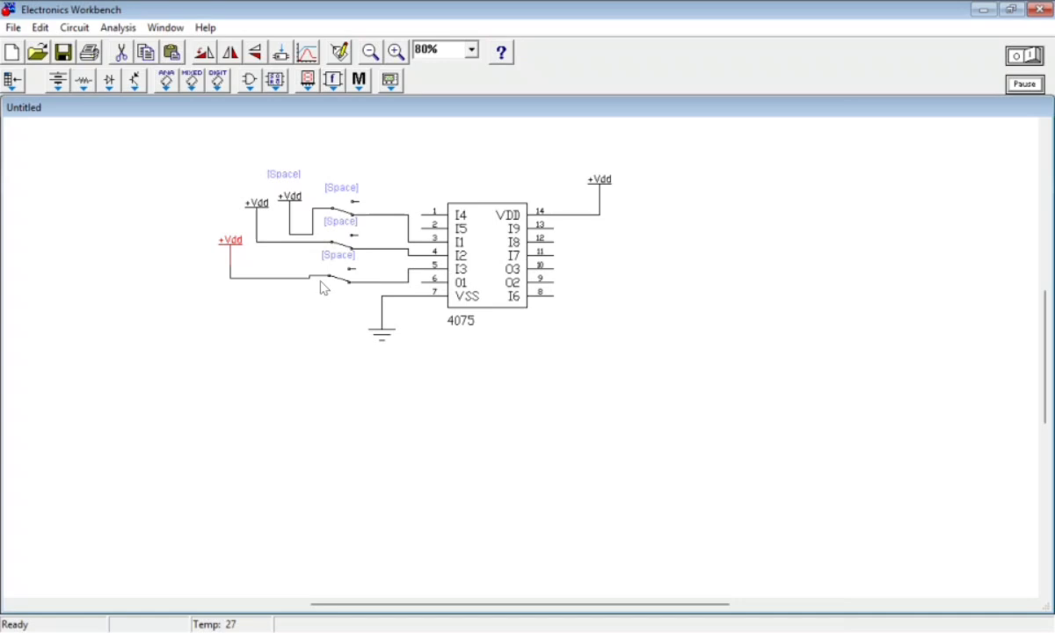
# Set the control key of the top switch to A
pyautogui.rightClick(341, 211)
pyautogui.click(437, 226)
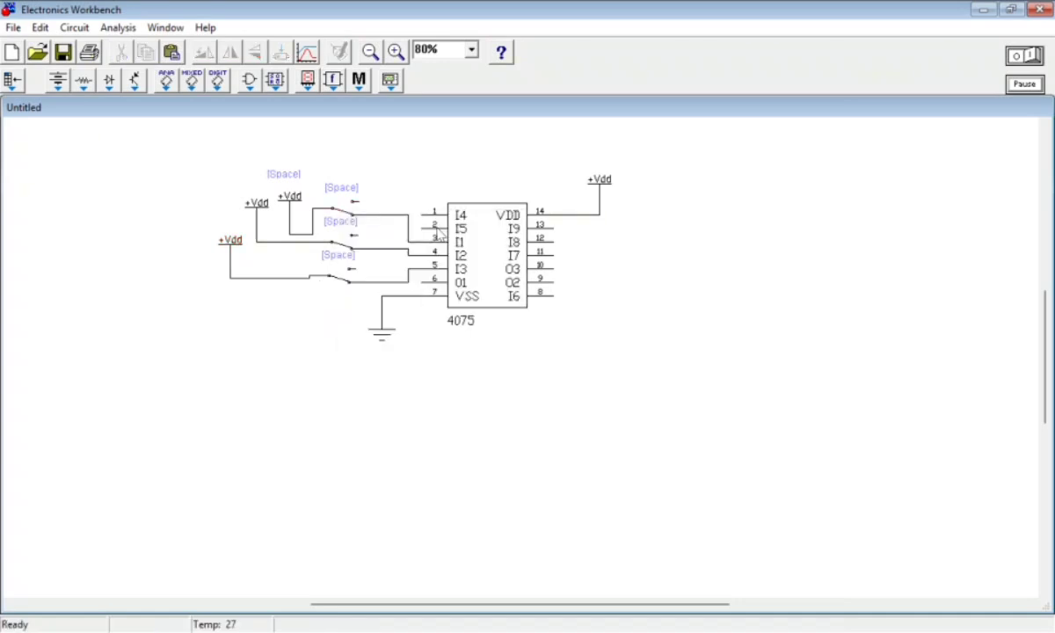
pyautogui.write('A')
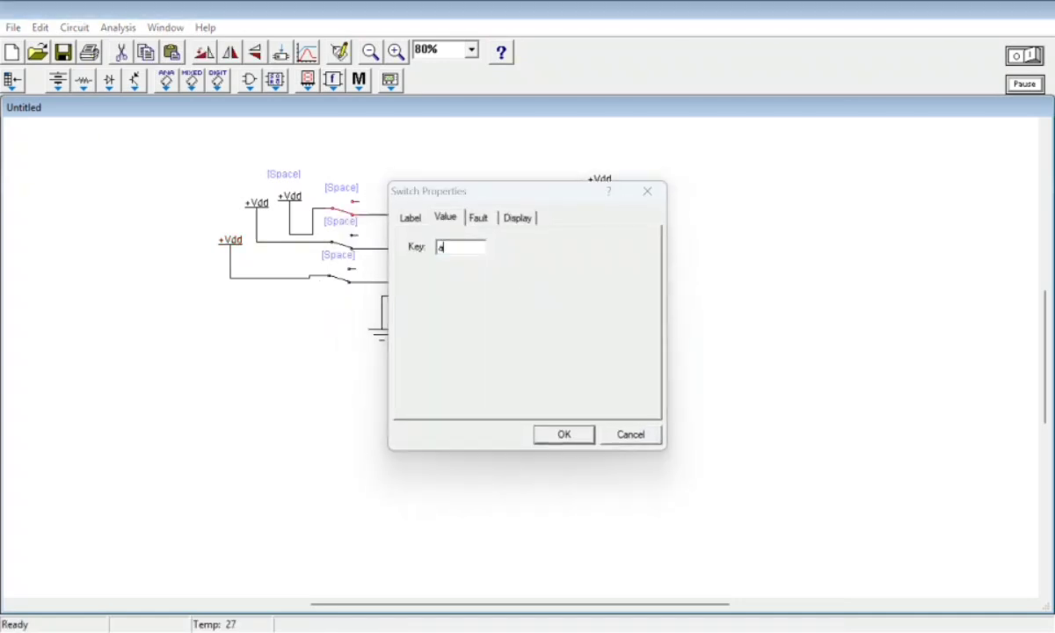
pyautogui.press('Return')
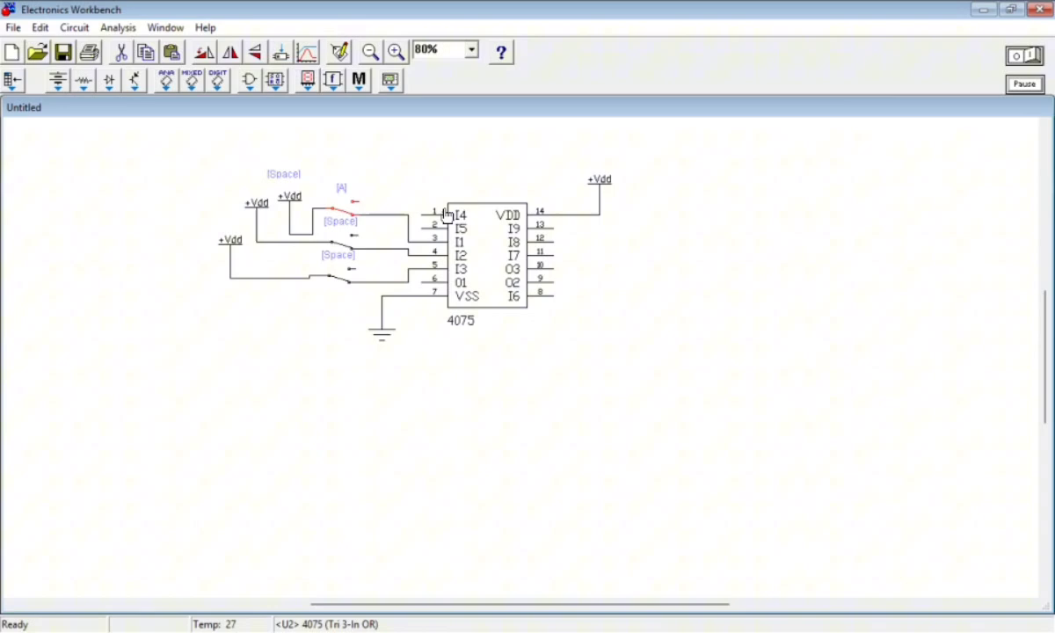
# Set the control key of the middle switch to B
pyautogui.rightClick(335, 244)
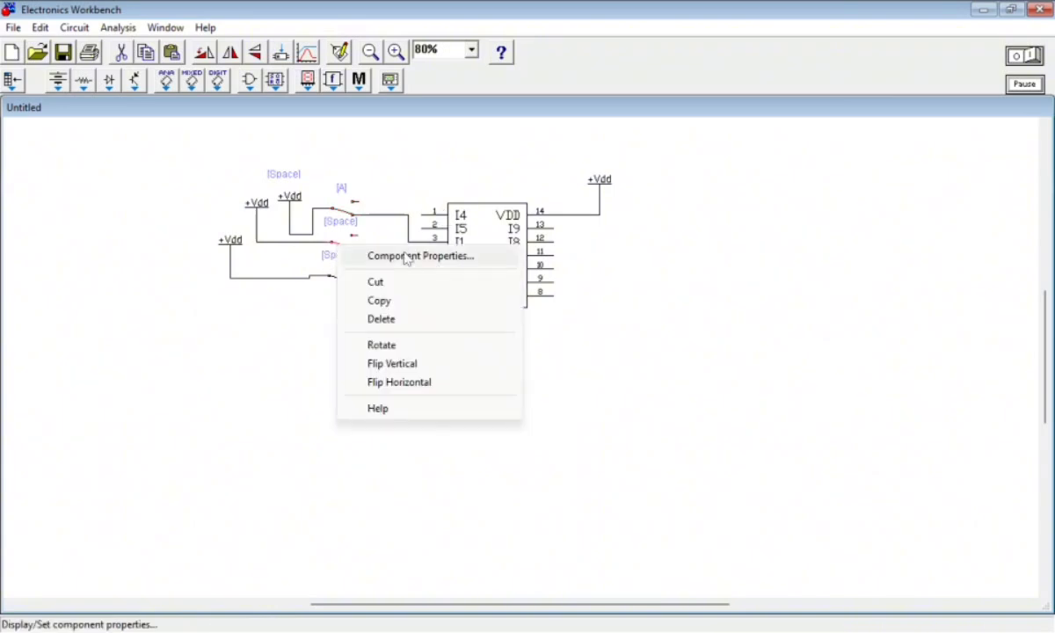
pyautogui.click(406, 257)
pyautogui.write('B')
pyautogui.press('Return')
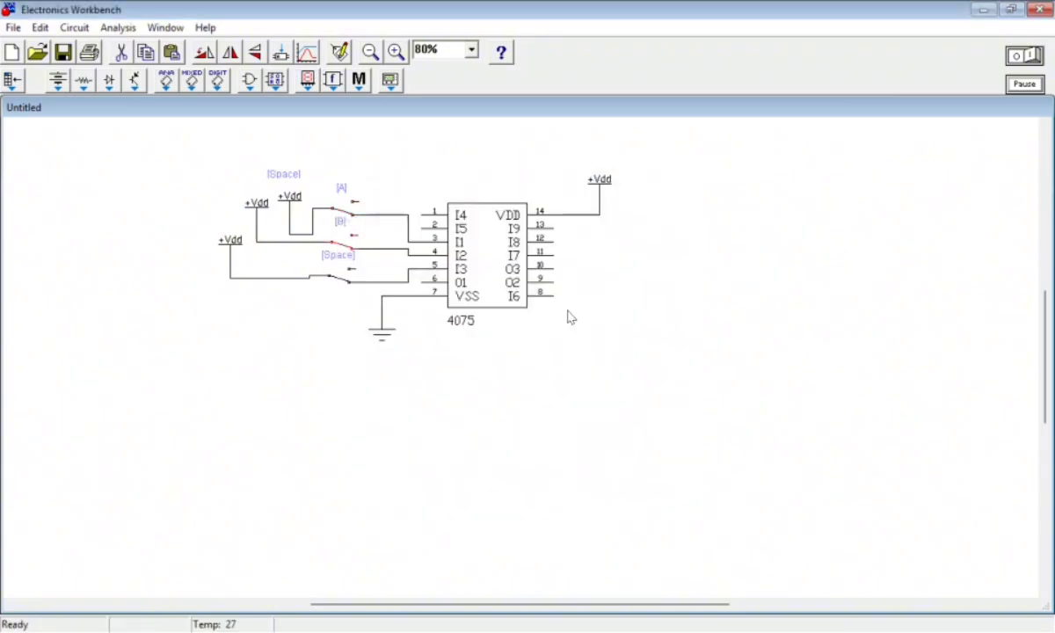
# Set the control key of the lowest switch to C
pyautogui.rightClick(344, 278)
pyautogui.click(441, 290)
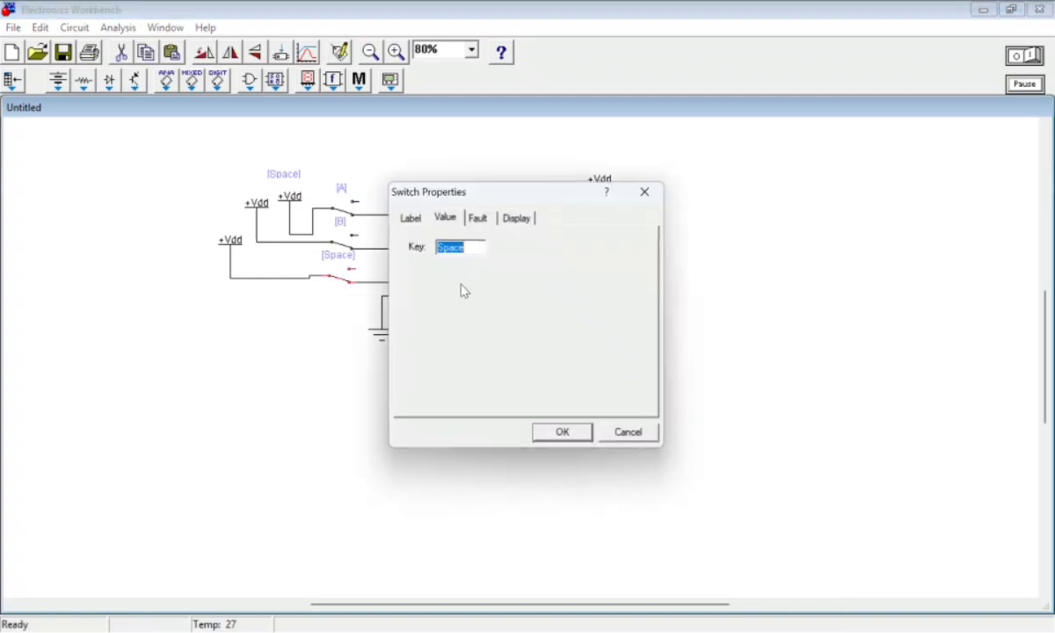
pyautogui.press('BackSpace')
pyautogui.write('C')
pyautogui.press('Return')
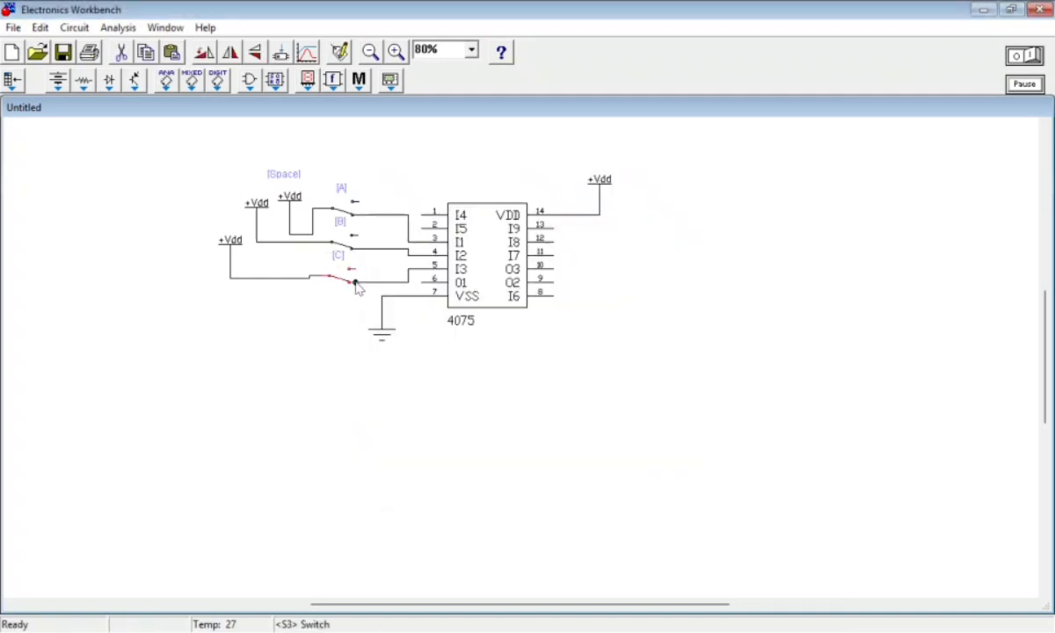
# Move switch C up so its output wire runs straight into pin 5
pyautogui.click(365, 389)
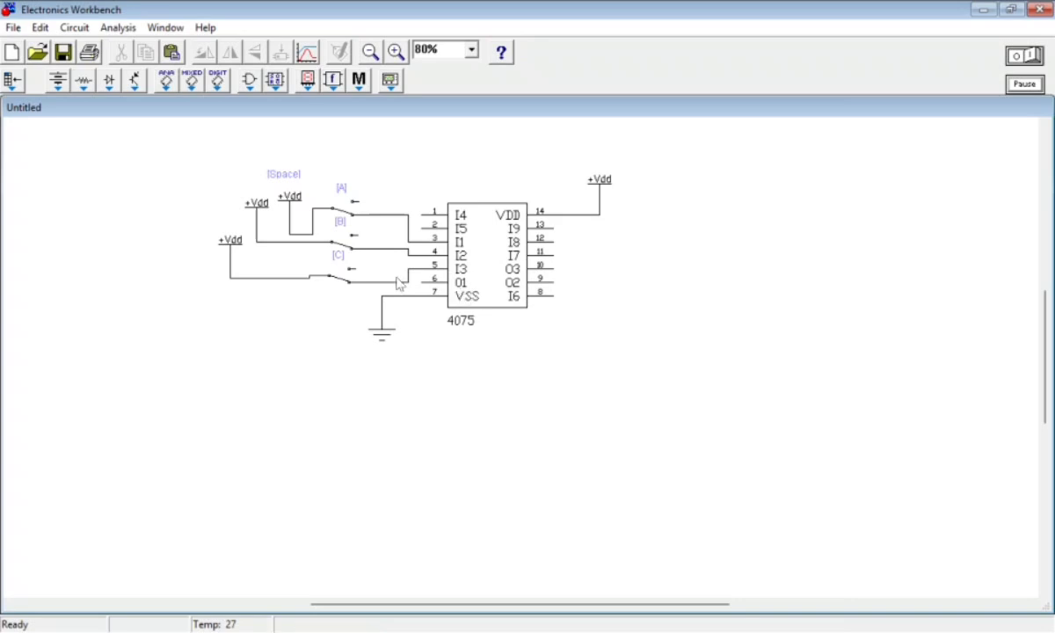
pyautogui.click(343, 283)
pyautogui.moveTo(343, 283); pyautogui.dragTo(343, 267)
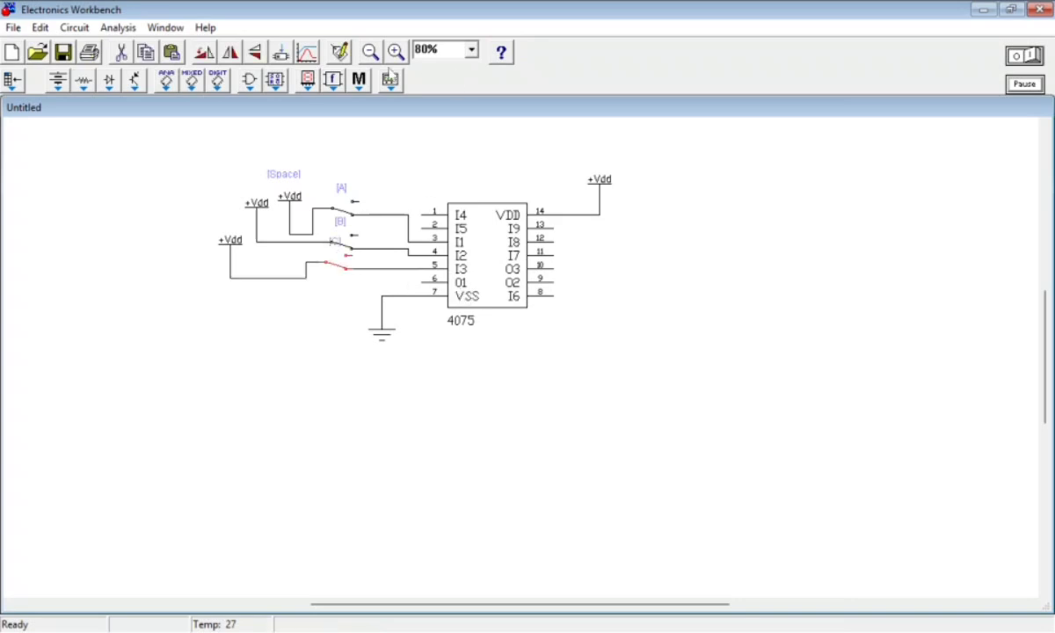
# Place a red probe indicator below the switches and wire it to pin 6 (O1) of the 4075
pyautogui.click(282, 81)
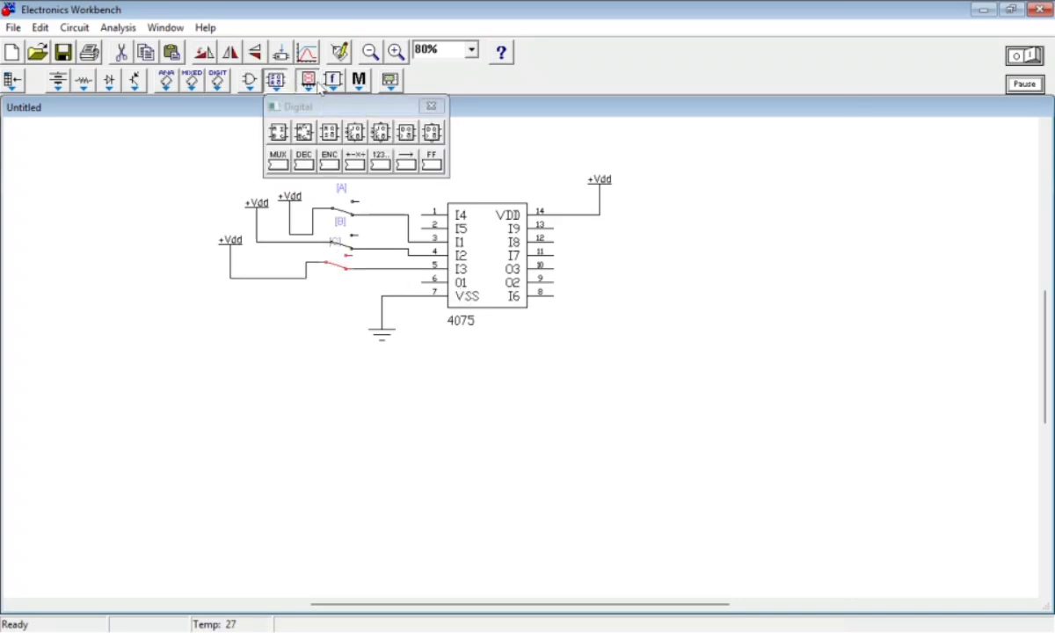
pyautogui.click(359, 80)
pyautogui.click(307, 82)
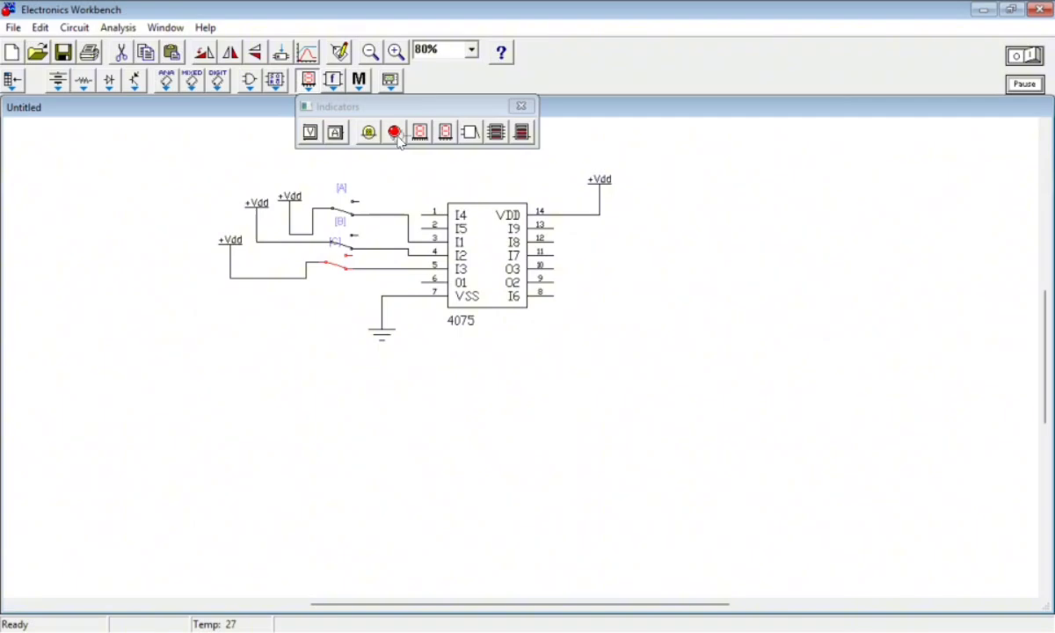
pyautogui.moveTo(400, 141); pyautogui.dragTo(297, 341)
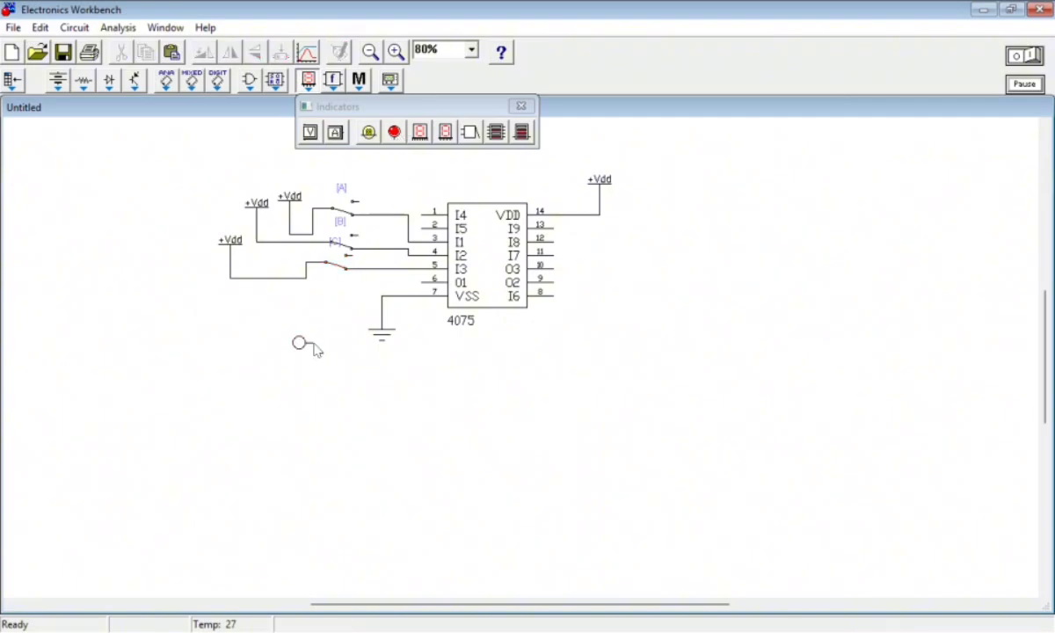
pyautogui.moveTo(313, 343); pyautogui.dragTo(425, 278)
# Add the text label "Y (Output)" centred just below the probe
pyautogui.click(362, 81)
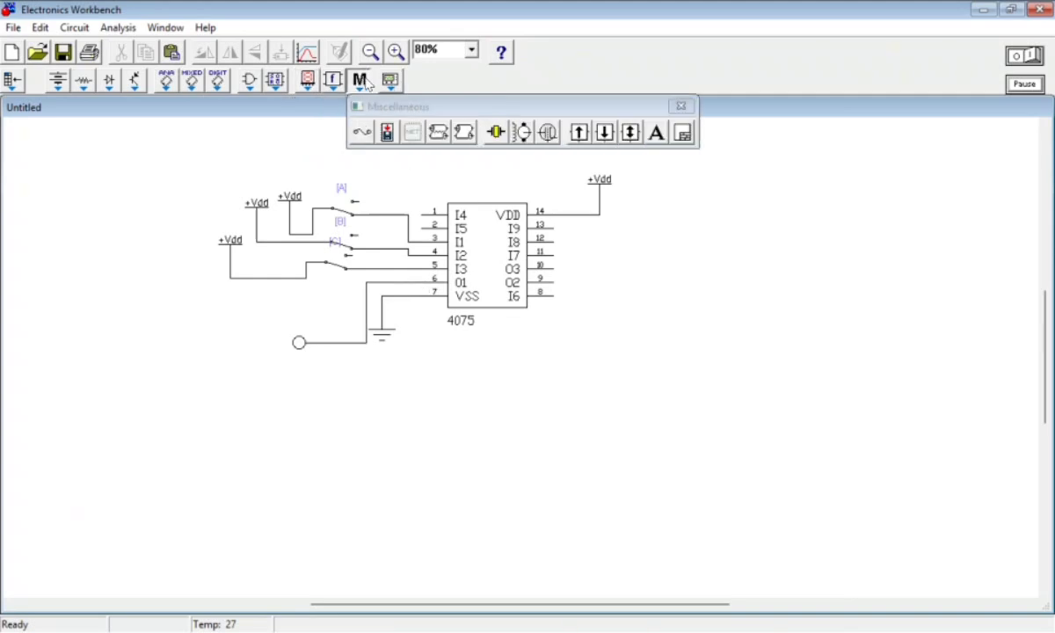
pyautogui.moveTo(657, 146); pyautogui.dragTo(297, 358)
pyautogui.rightClick(297, 358)
pyautogui.click(345, 375)
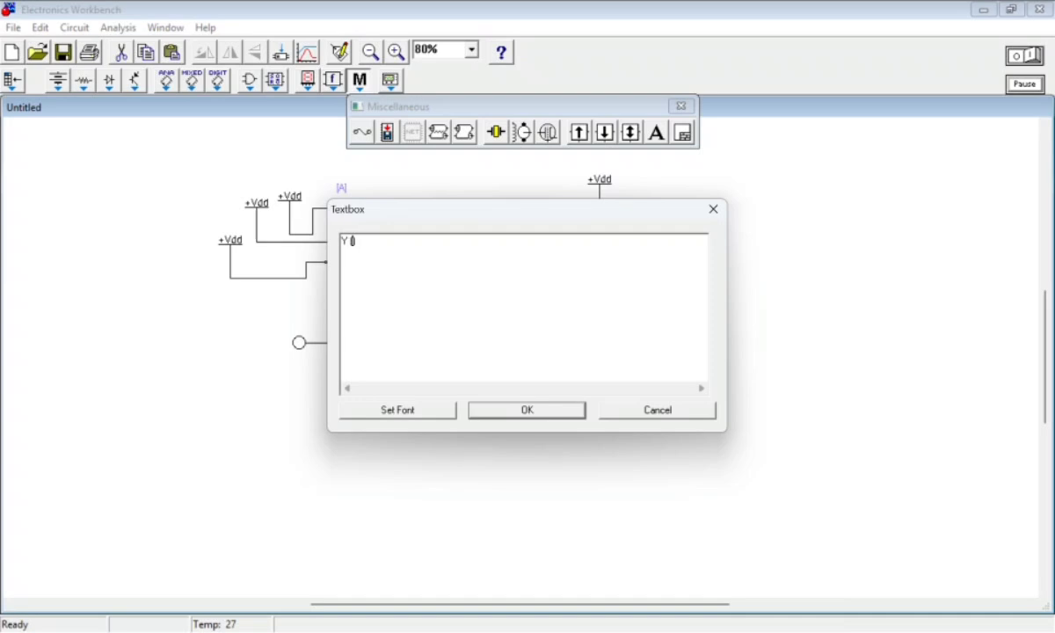
pyautogui.click(542, 413)
pyautogui.moveTo(314, 363); pyautogui.dragTo(301, 365)
pyautogui.click(416, 444)
# Space out the wiring by moving switch C down, aligning switch B with pin 4, and shifting the ground symbol towards the 4075
pyautogui.moveTo(340, 274); pyautogui.dragTo(337, 300)
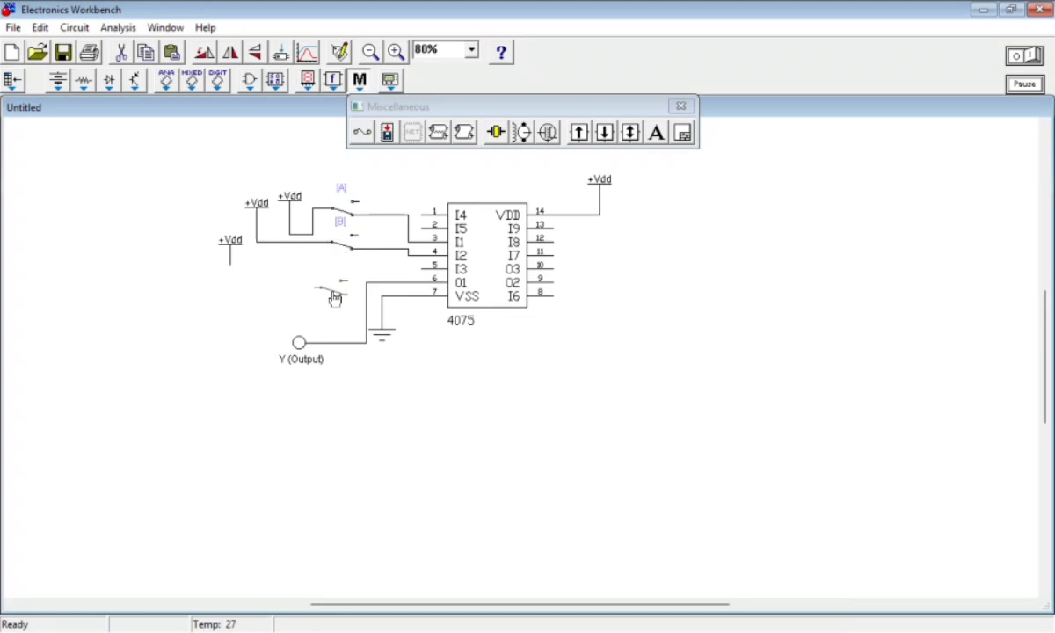
pyautogui.moveTo(328, 246); pyautogui.dragTo(322, 252)
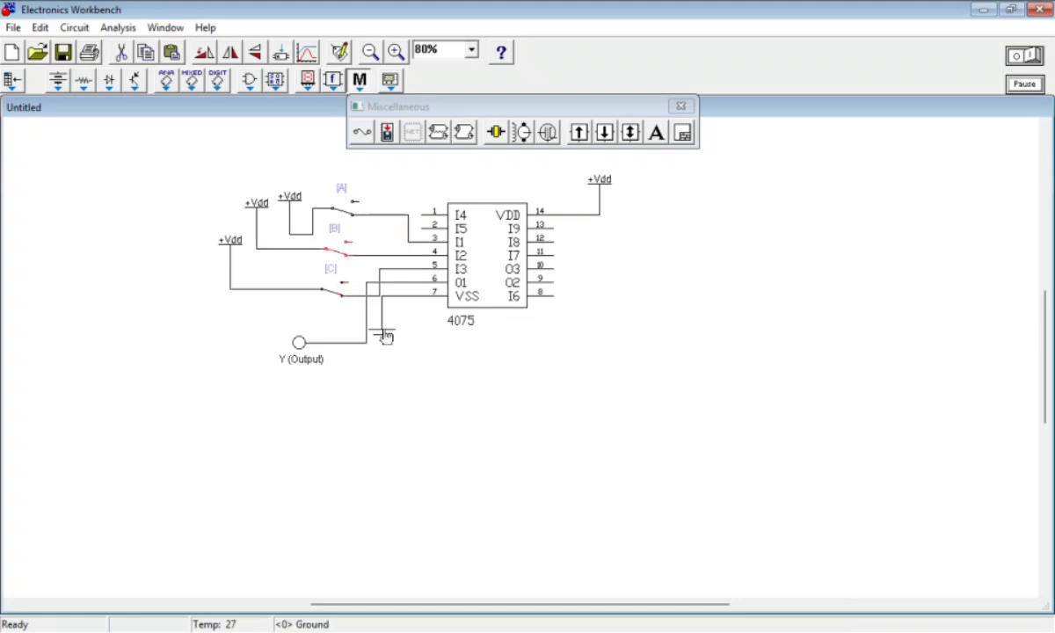
pyautogui.moveTo(389, 338); pyautogui.dragTo(408, 343)
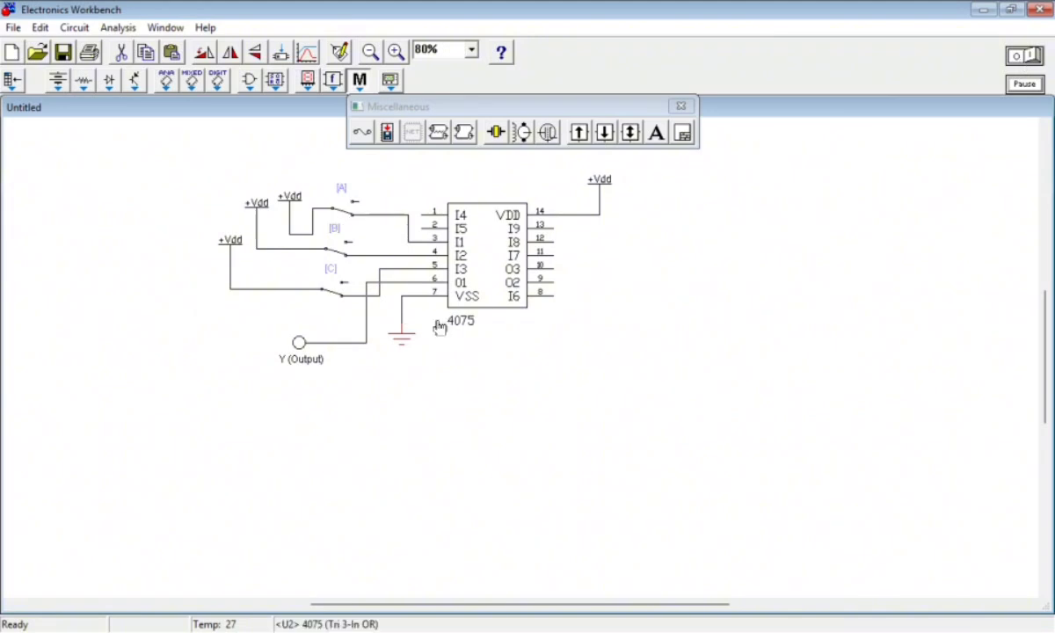
# Open switches A, B and C, and start the circuit simulation
pyautogui.press('a')
pyautogui.press('b')
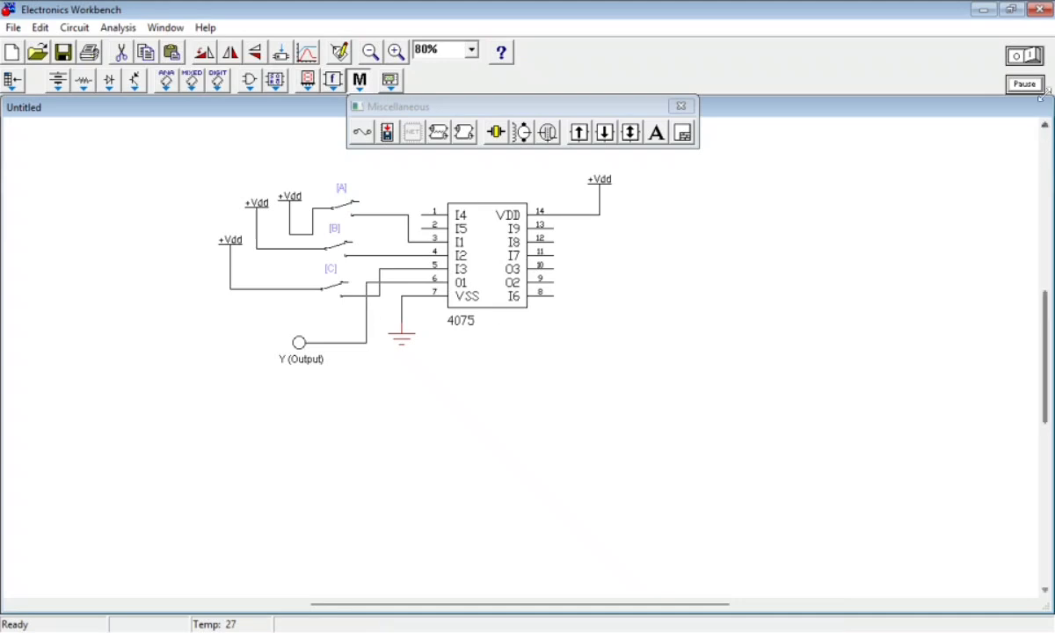
pyautogui.click(1029, 59)
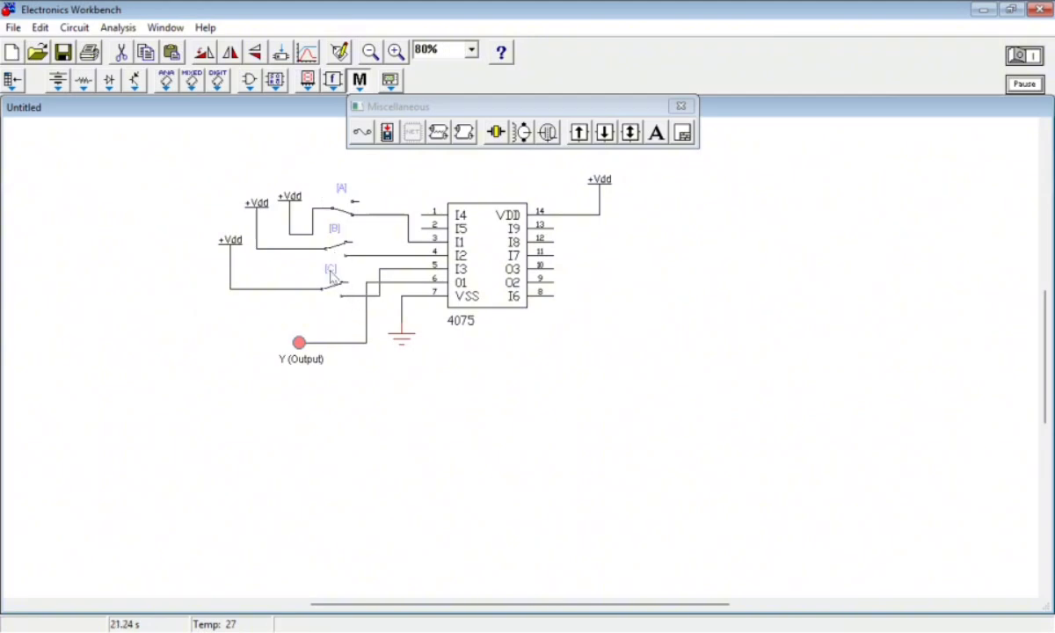
# Toggle switches A, B and C in different combinations to test the output probe, and close the Miscellaneous parts bin
pyautogui.press('b')
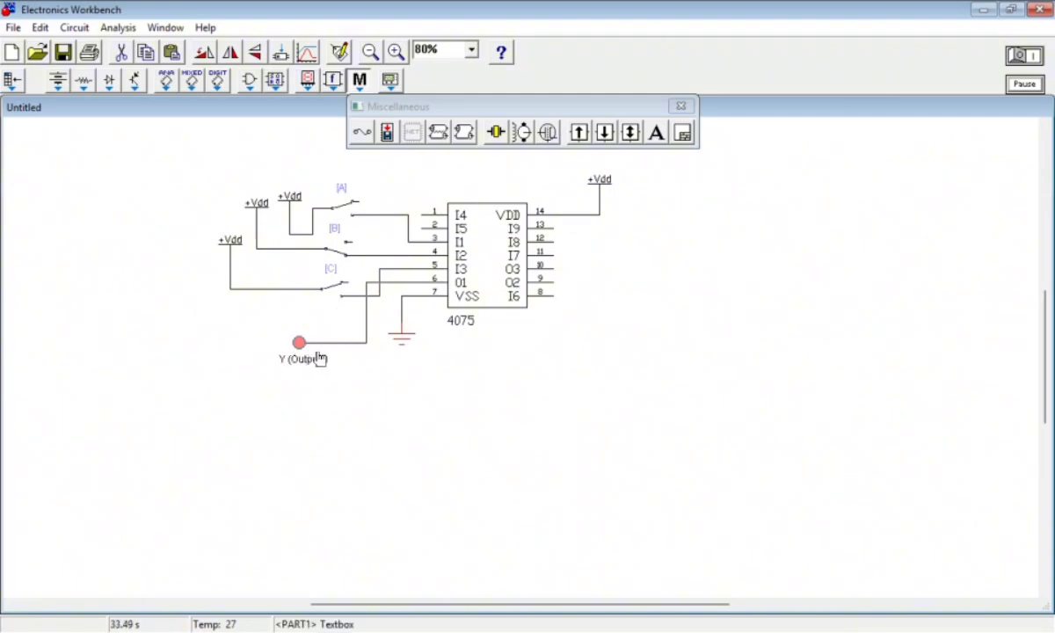
pyautogui.press('a')
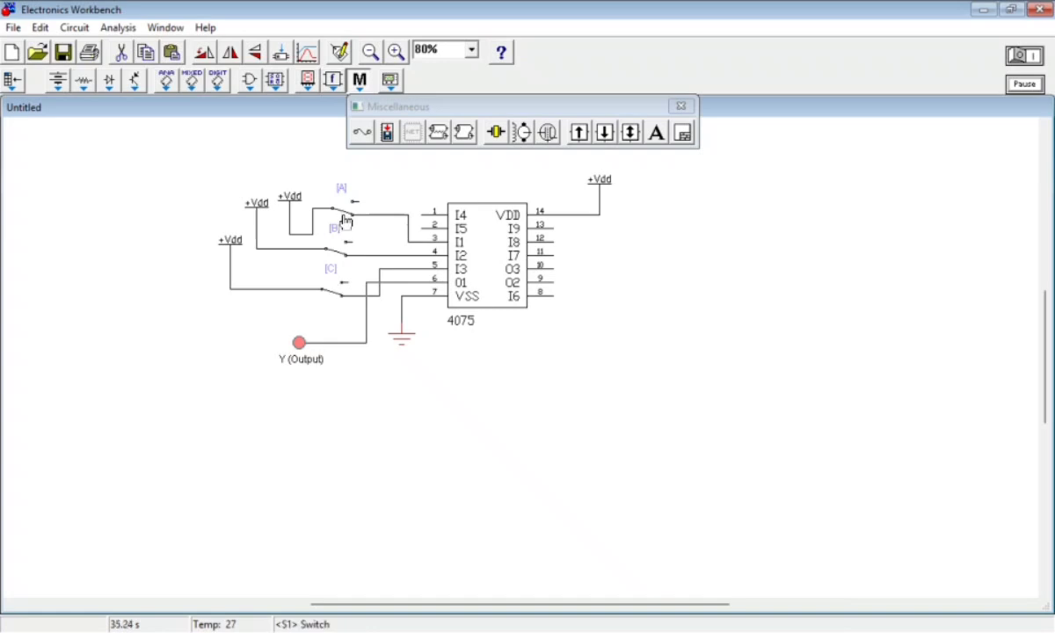
pyautogui.press('c')
pyautogui.moveTo(296, 347); pyautogui.dragTo(299, 343)
pyautogui.click(350, 385)
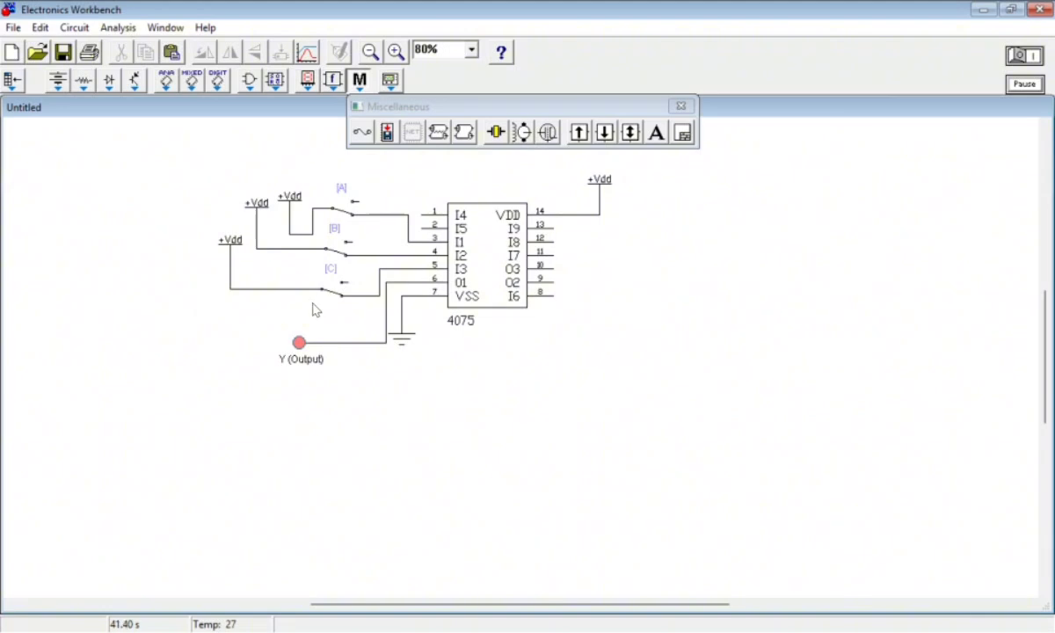
pyautogui.press('c')
pyautogui.click(680, 105)
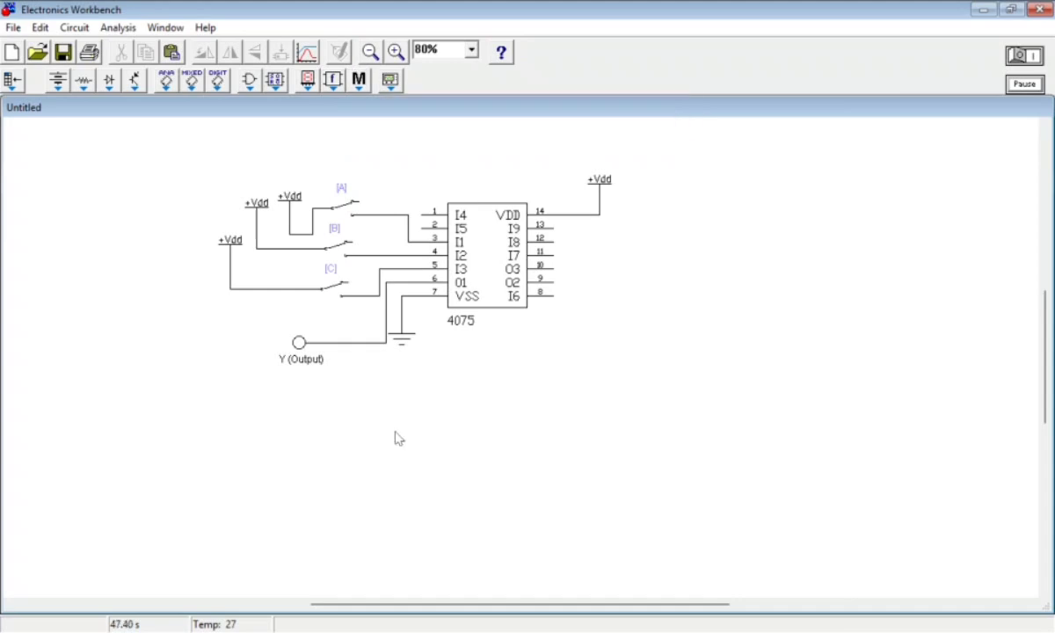
# Switch to the browser and examine the 3-input OR gate truth table beside the circuit, then return to Electronics Workbench
pyautogui.click(704, 632)
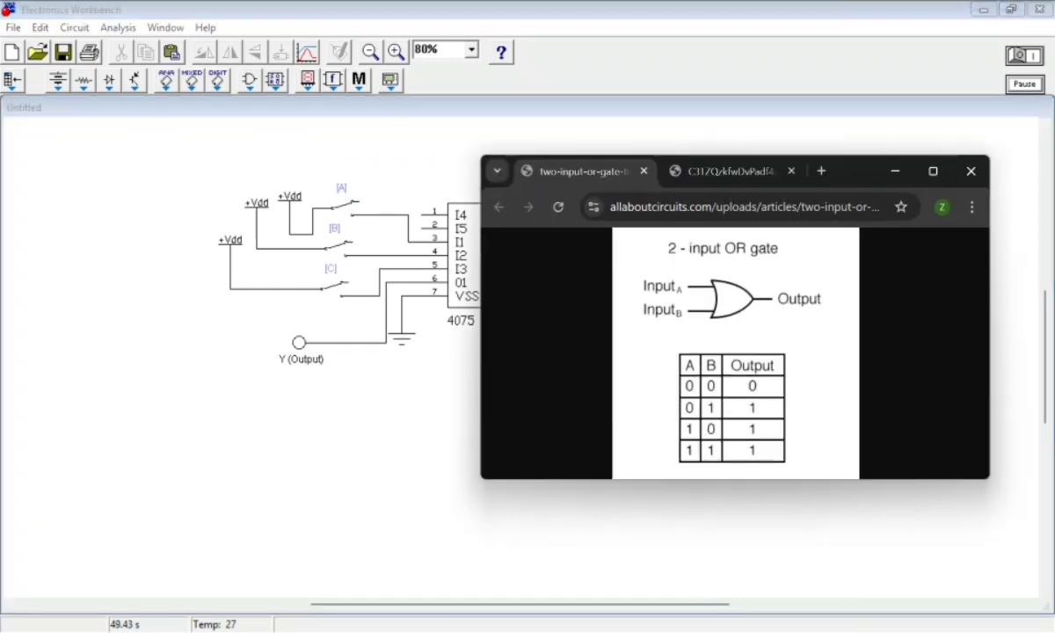
pyautogui.click(710, 164)
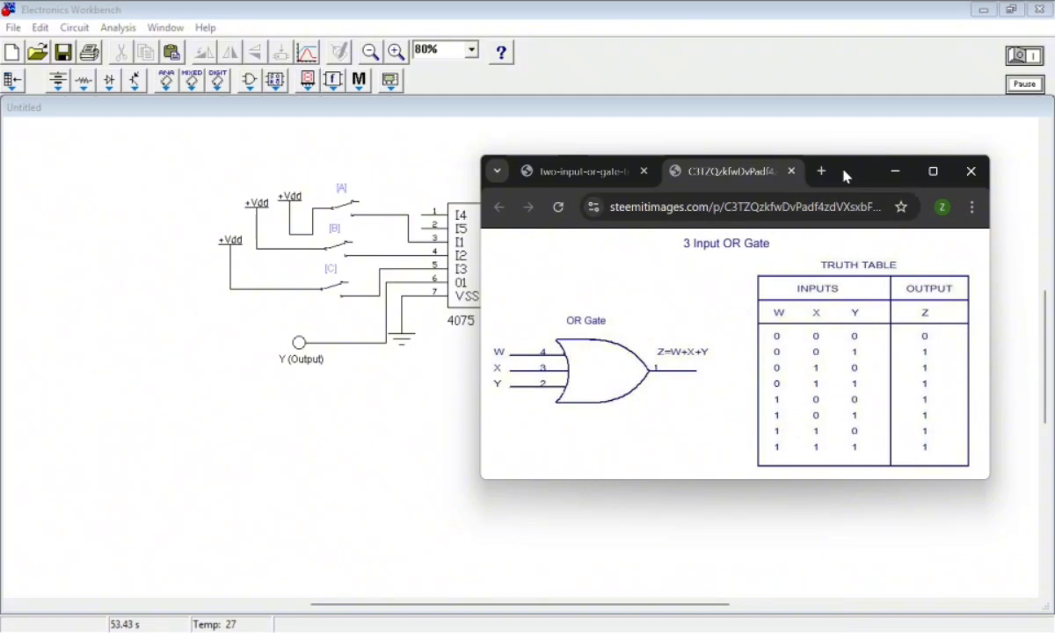
pyautogui.moveTo(844, 176); pyautogui.dragTo(888, 102)
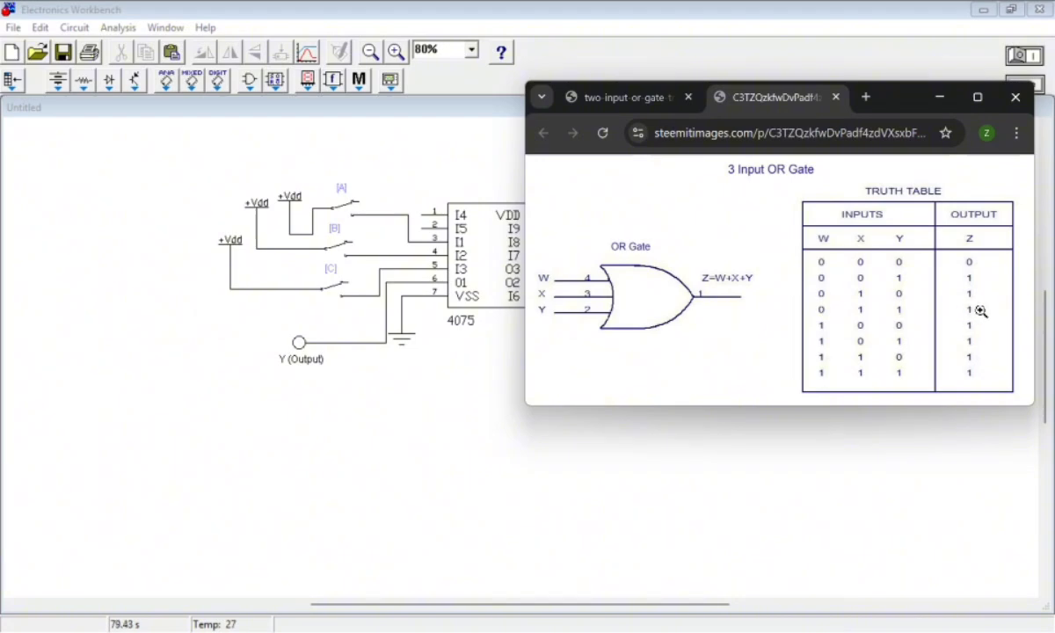
pyautogui.click(940, 97)
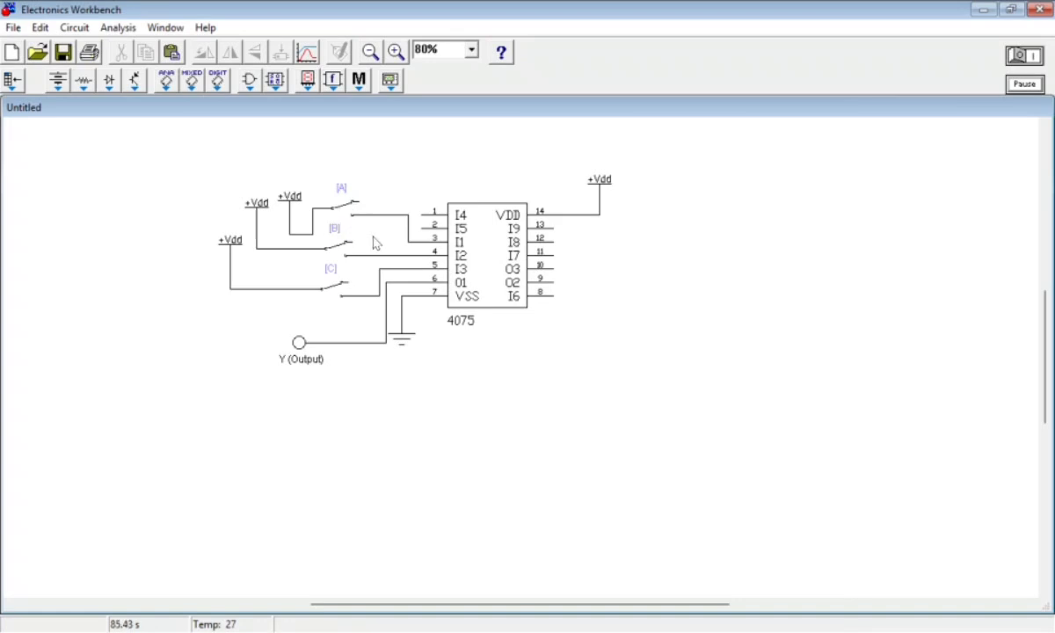
# Close switches B and C with A open to check the 0-1-1 row of the truth table on the output probe
pyautogui.press('b')
pyautogui.press('c')
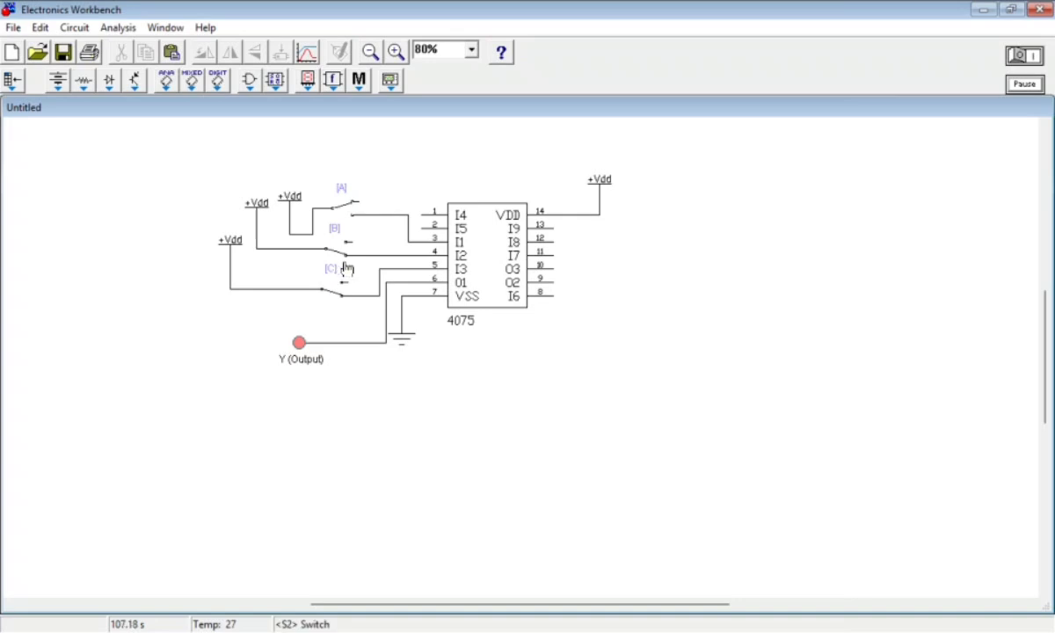
pyautogui.rightClick(302, 359)
pyautogui.click(261, 378)
pyautogui.moveTo(300, 346)
pyautogui.mouseDown()
pyautogui.moveTo(293, 323)
pyautogui.moveTo(309, 350)
pyautogui.moveTo(298, 348)
pyautogui.mouseUp()
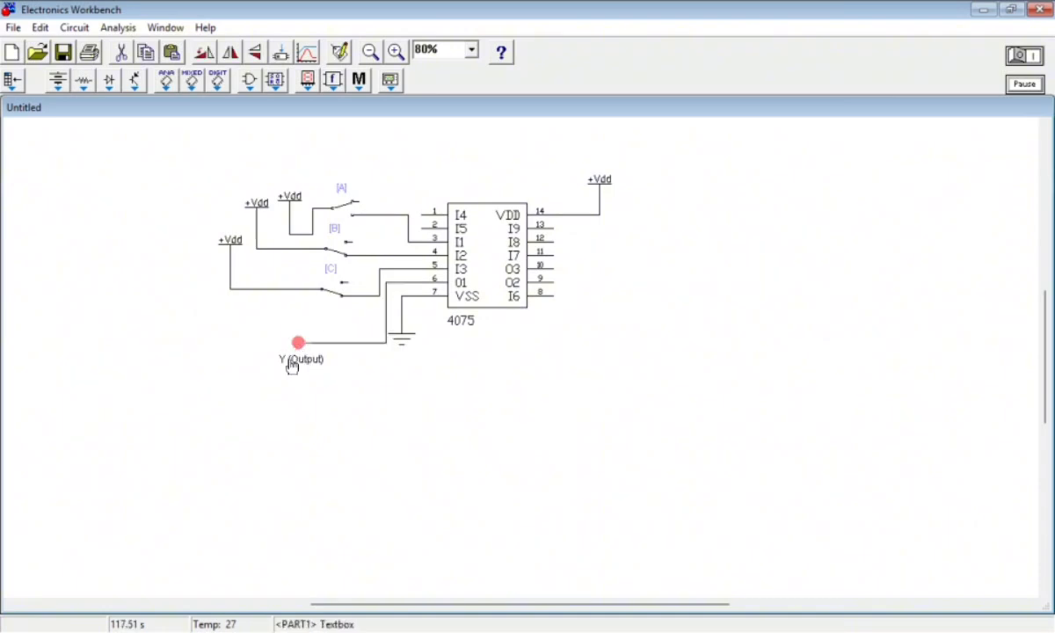
pyautogui.click(297, 388)
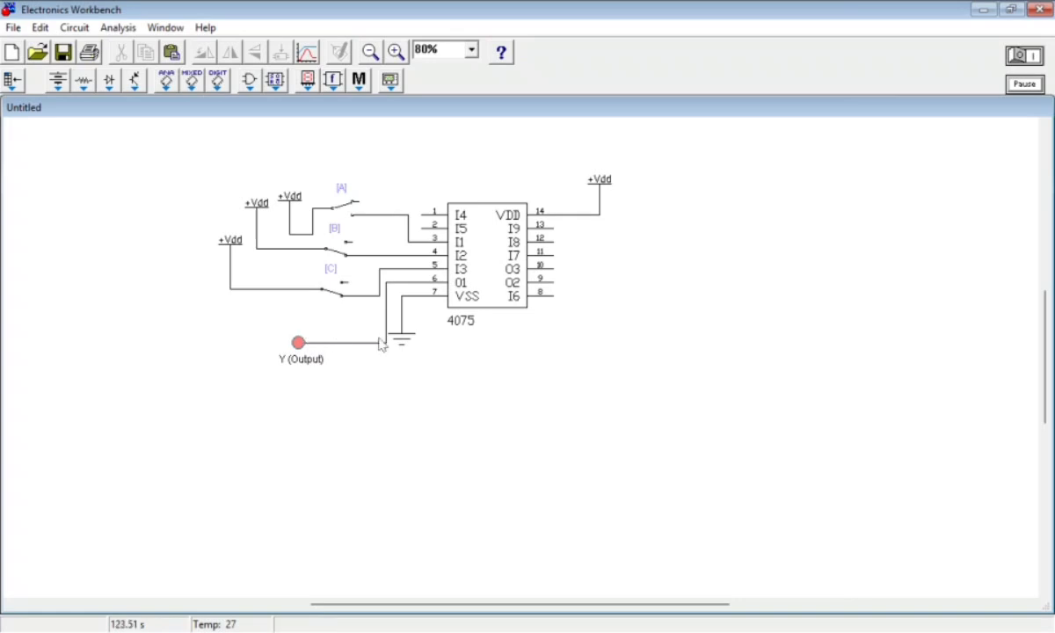
# Delete the "Y (Output)" text label below the probe
pyautogui.rightClick(309, 361)
pyautogui.click(385, 437)
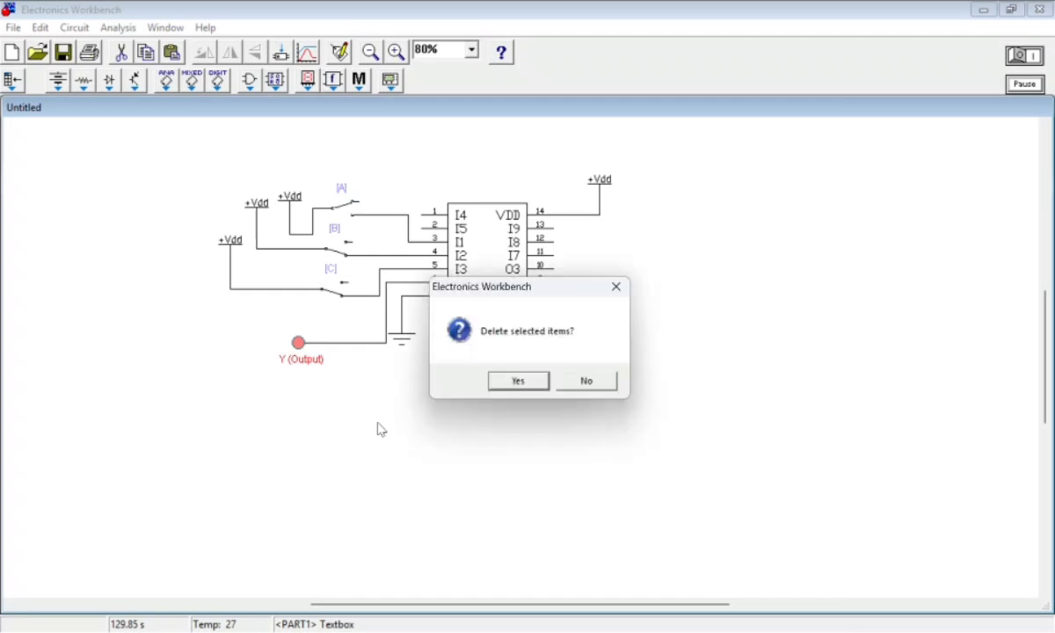
pyautogui.click(527, 384)
# Select the entire 4075 circuit and delete it from the workspace
pyautogui.moveTo(149, 420); pyautogui.dragTo(870, 153)
pyautogui.click(1025, 56)
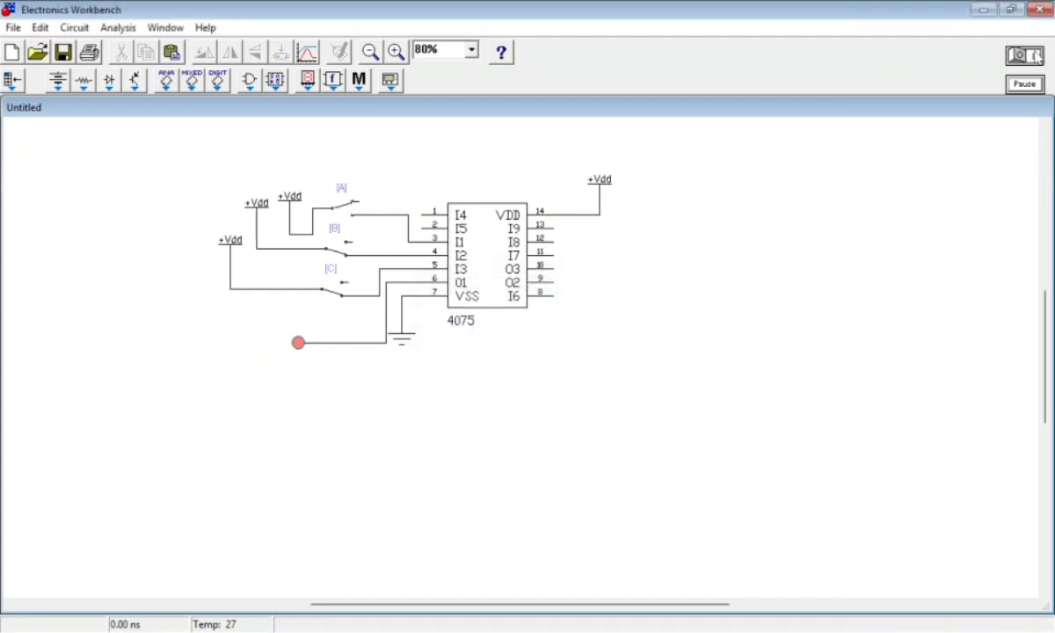
pyautogui.moveTo(138, 390); pyautogui.dragTo(607, 143)
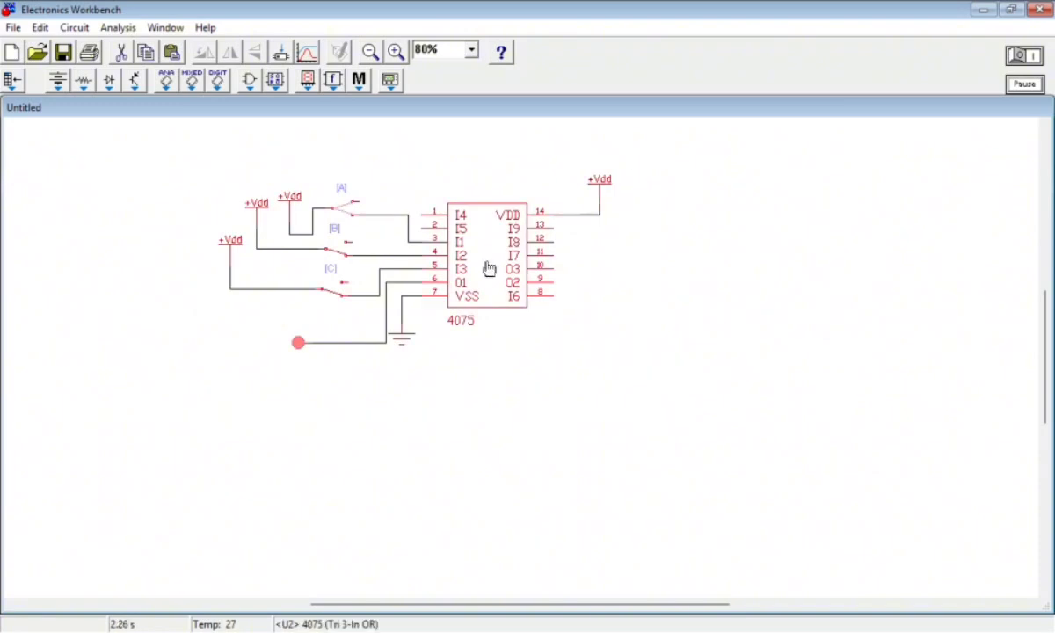
pyautogui.press('Delete')
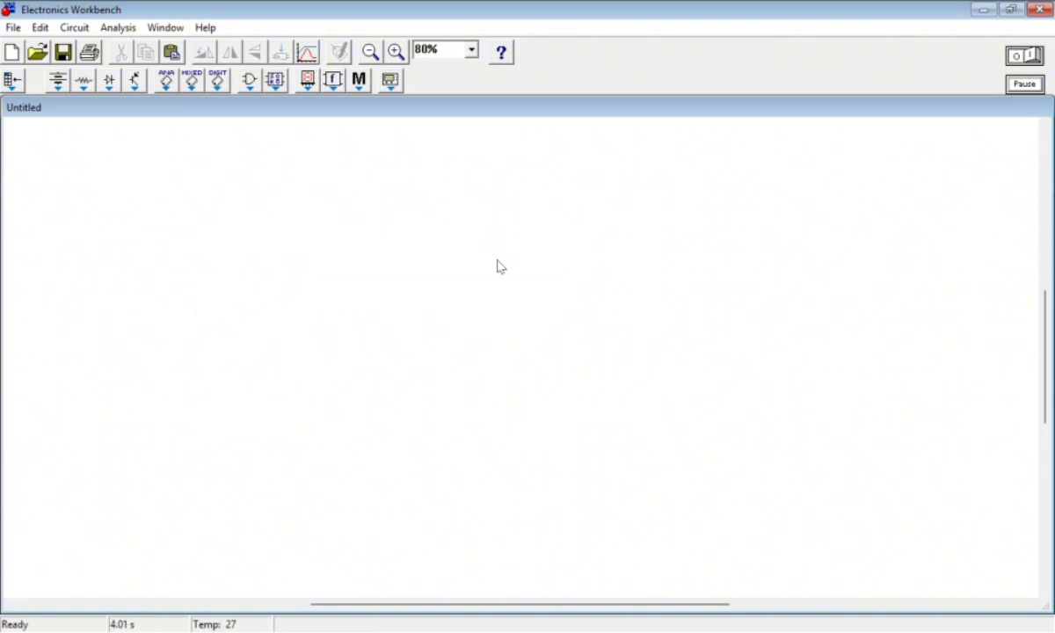